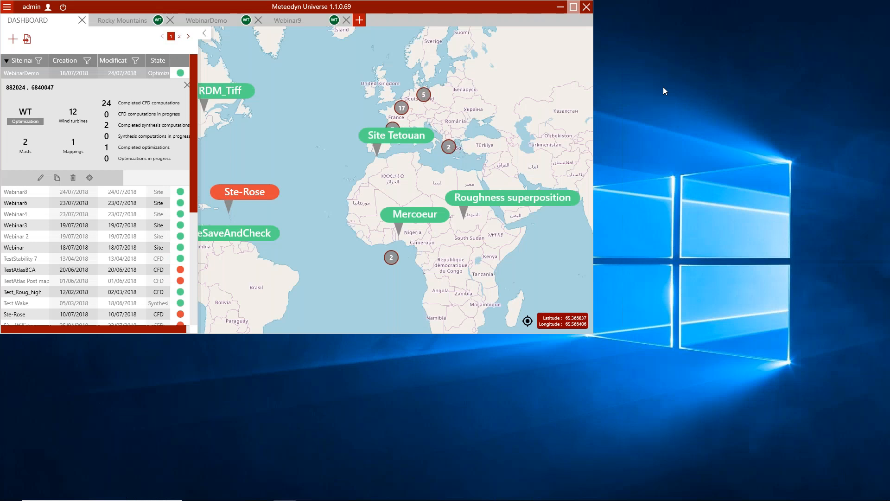
# Maximize the window and bring up the overview of all sites, selecting the 1018 Wusterwitz site.
pyautogui.press('super+Up')
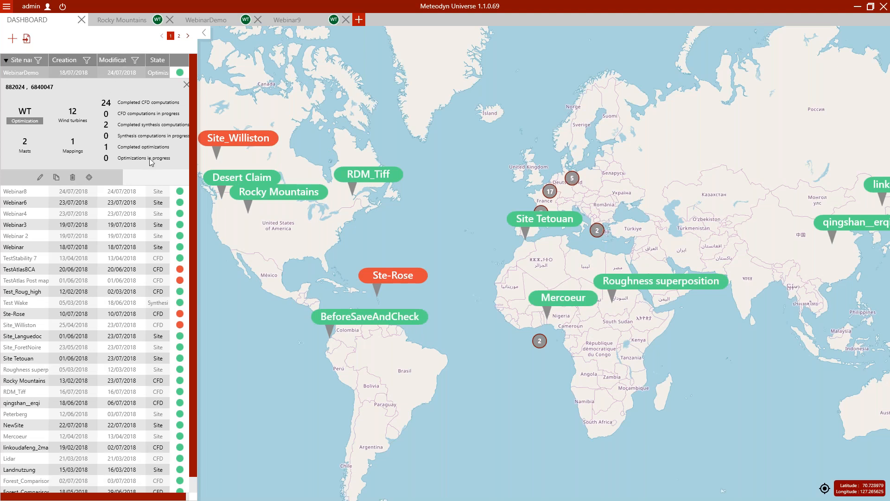
pyautogui.click(5, 6)
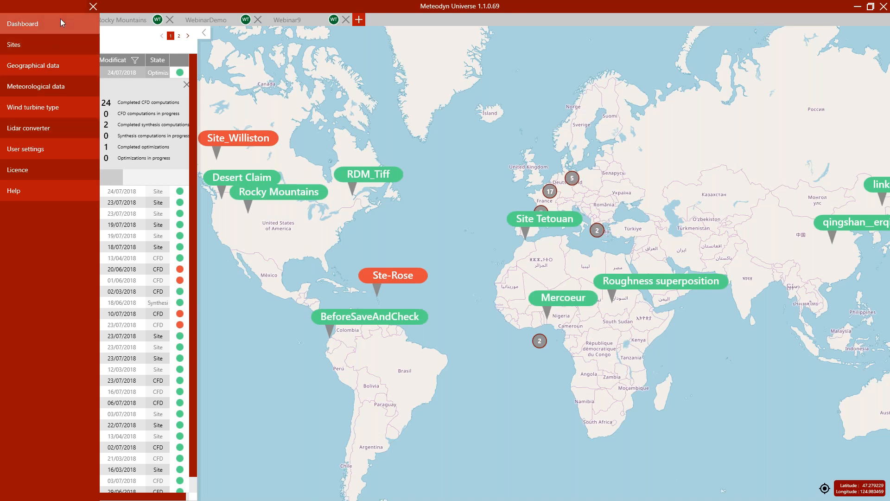
pyautogui.click(56, 45)
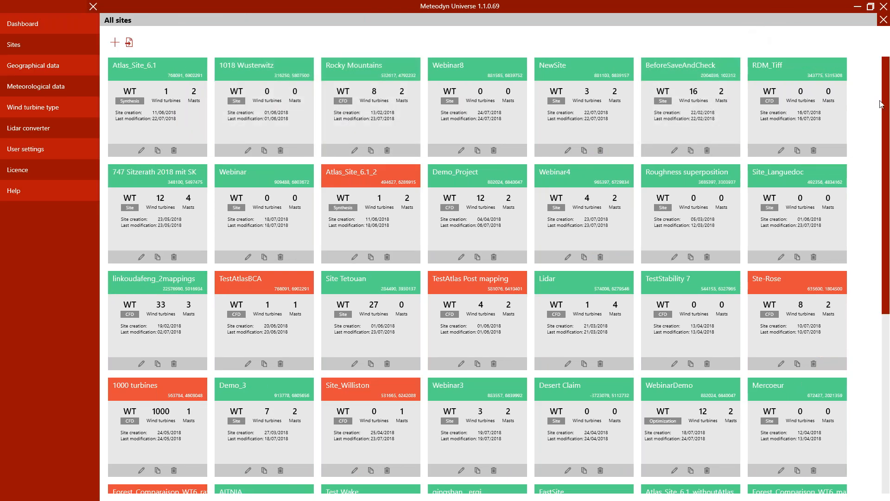
pyautogui.click(264, 93)
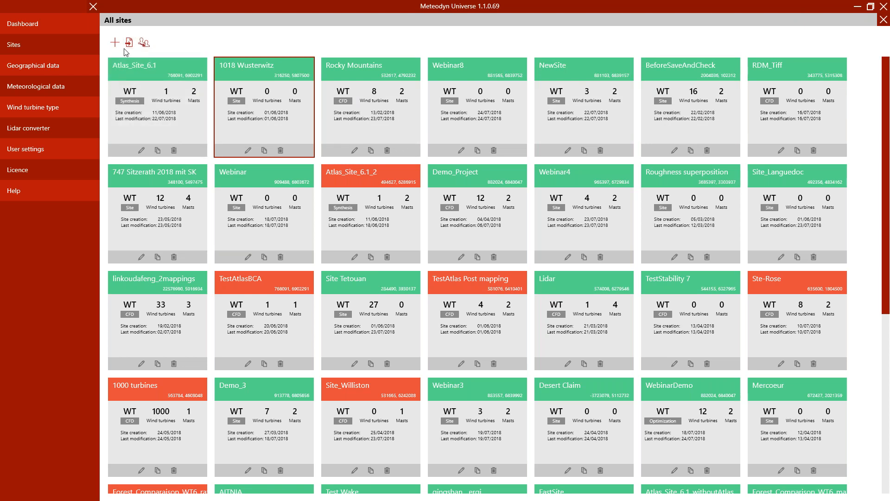
# Review the library of geographical data files and close it.
pyautogui.click(64, 65)
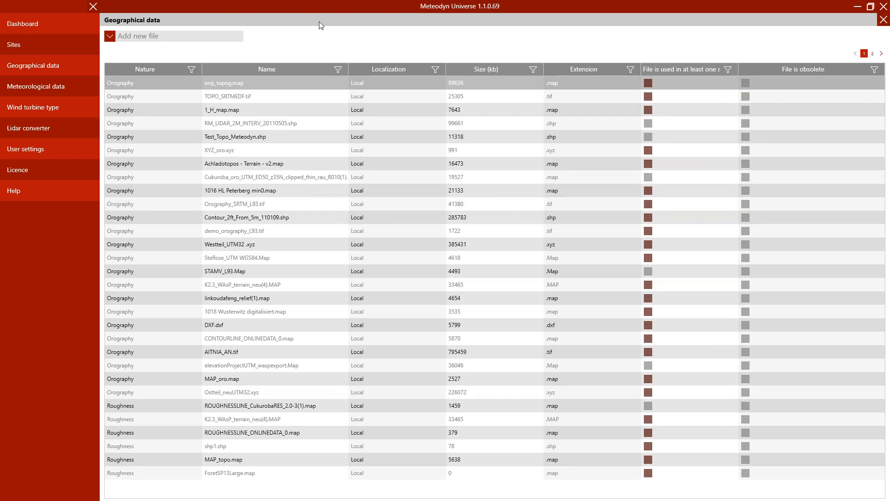
pyautogui.click(882, 22)
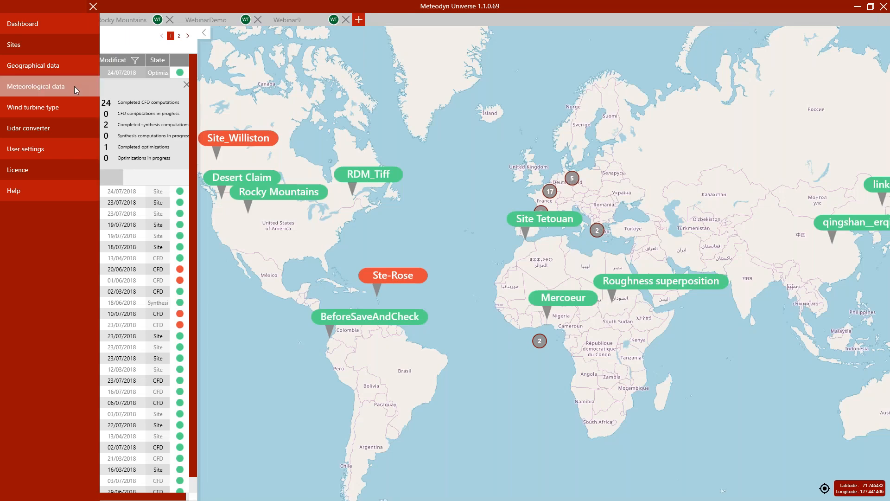
# Open the Mast Measurement - 1Y TS record from the meteorological data library.
pyautogui.click(56, 90)
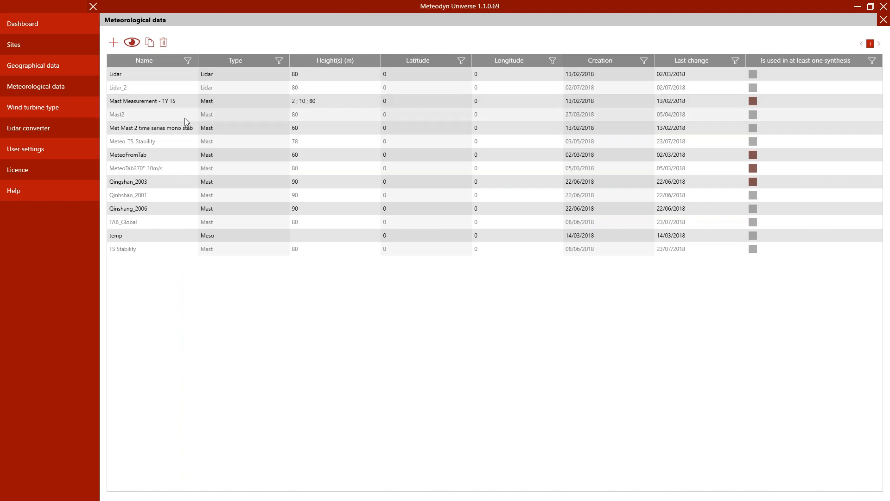
pyautogui.click(144, 105)
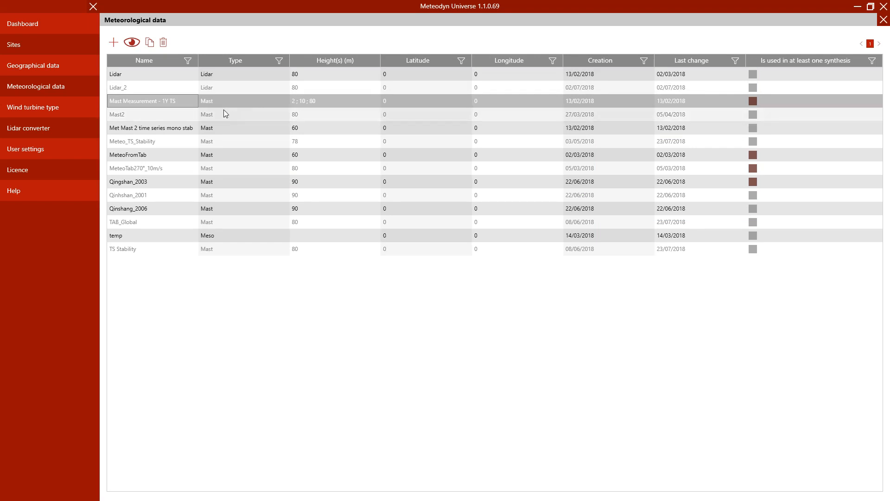
pyautogui.click(131, 42)
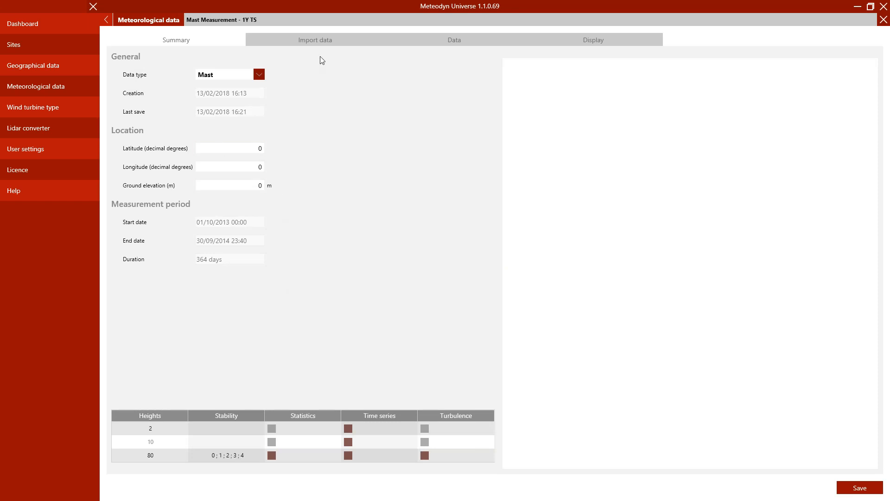
# Examine the mast record's data import settings and its time series for the 80 m height.
pyautogui.click(332, 40)
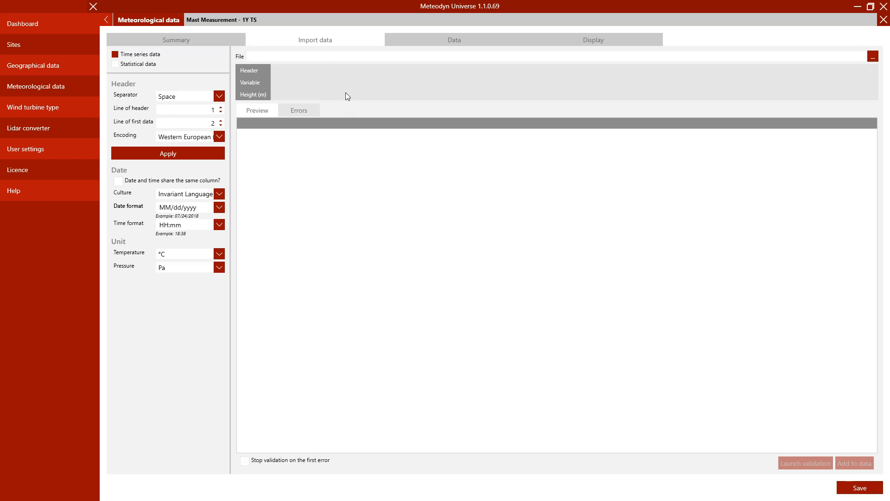
pyautogui.click(428, 40)
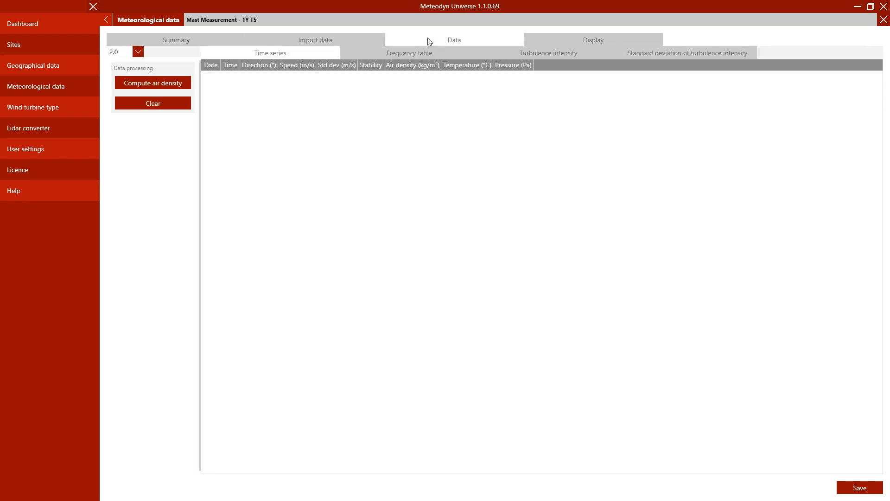
pyautogui.click(138, 53)
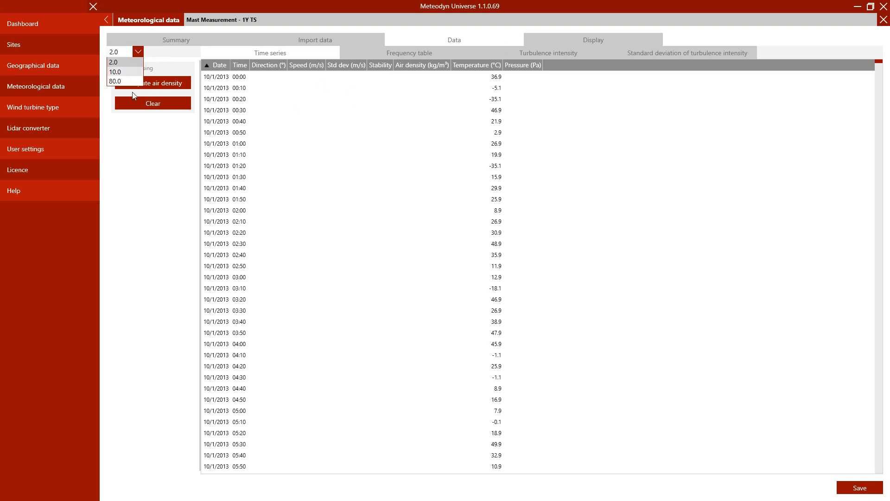
pyautogui.click(116, 81)
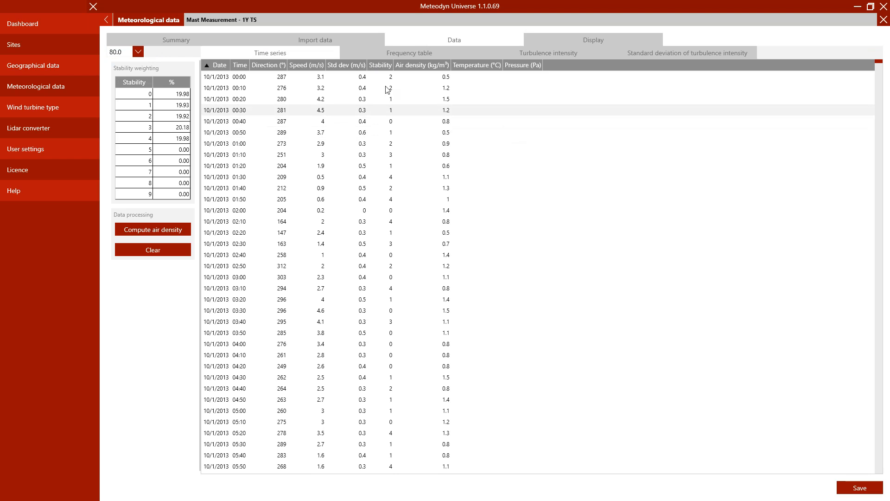
# View the mast's frequency table and its wind rose and histogram at 80 m, and close the record.
pyautogui.click(399, 55)
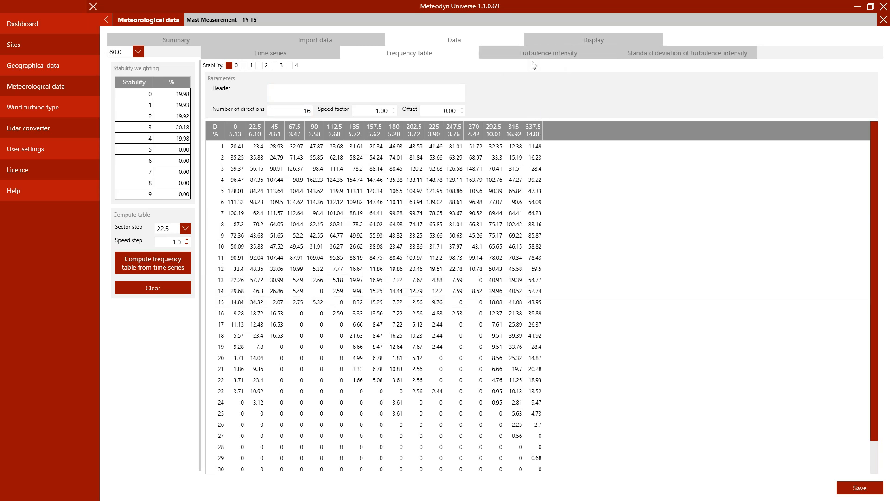
pyautogui.click(542, 42)
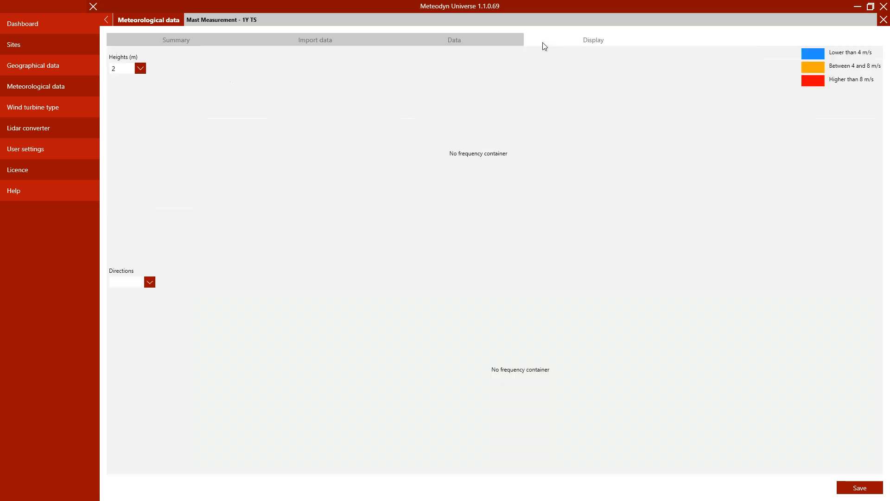
pyautogui.click(140, 68)
pyautogui.click(131, 94)
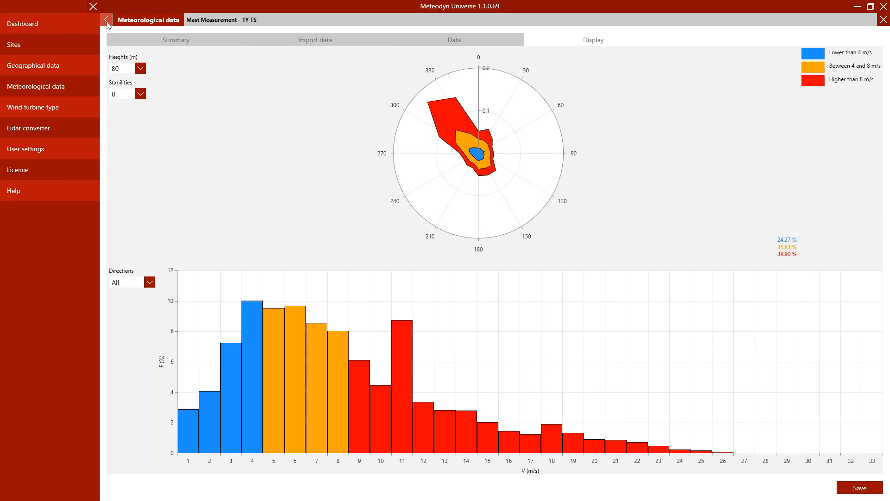
pyautogui.click(884, 20)
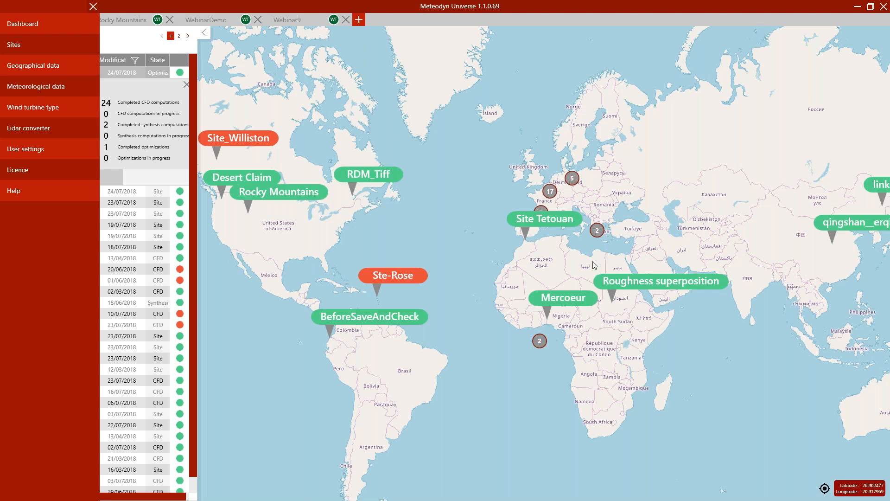
# Inspect the summary and power curves of the Vestas V90 wind turbine type and return to the turbine list.
pyautogui.click(74, 116)
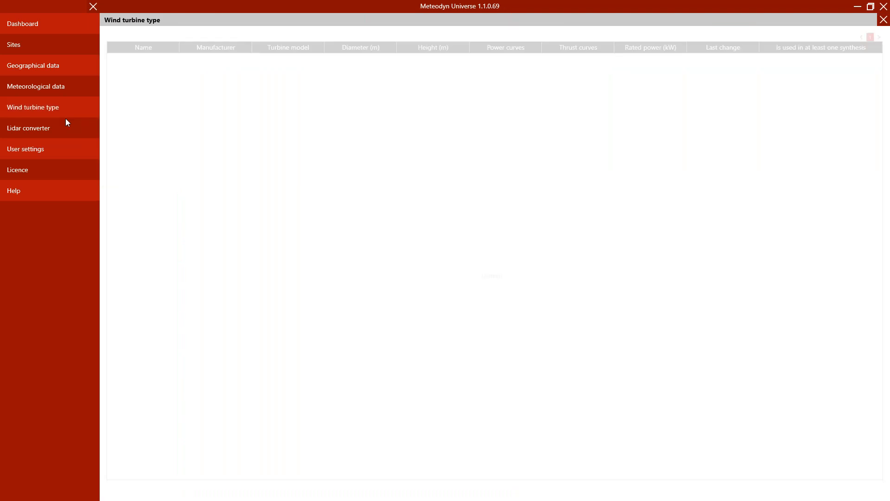
pyautogui.click(155, 103)
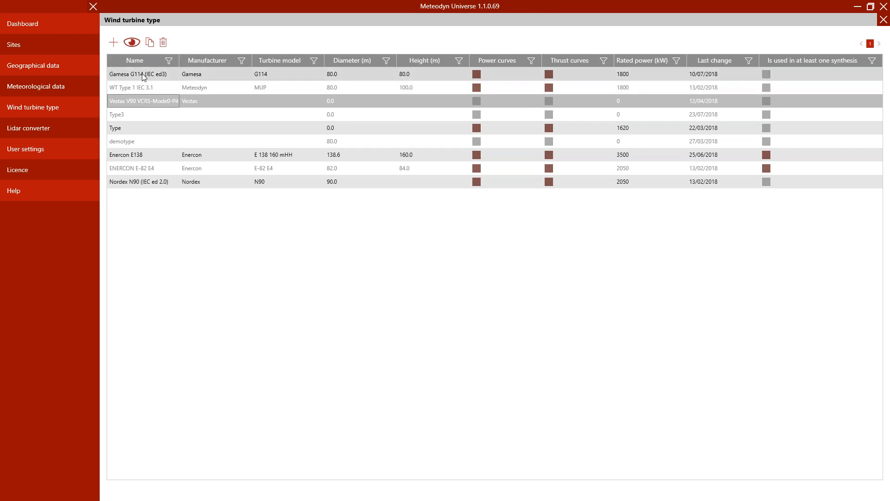
pyautogui.click(132, 43)
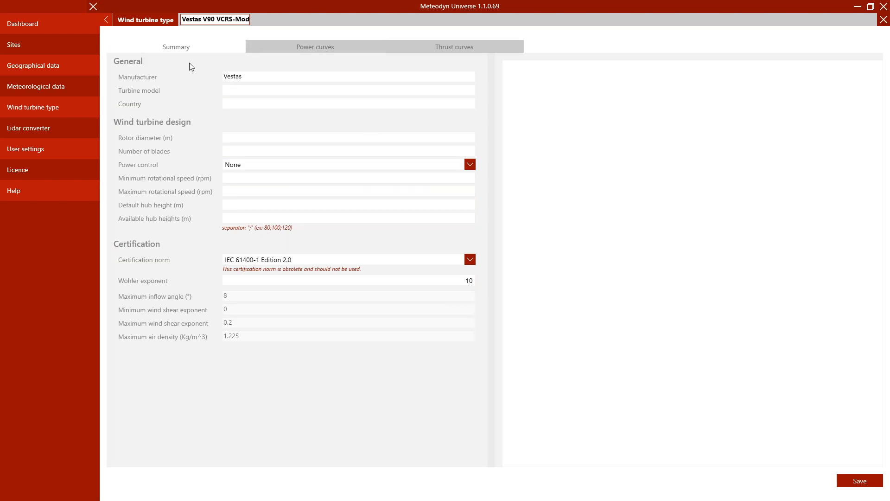
pyautogui.click(308, 46)
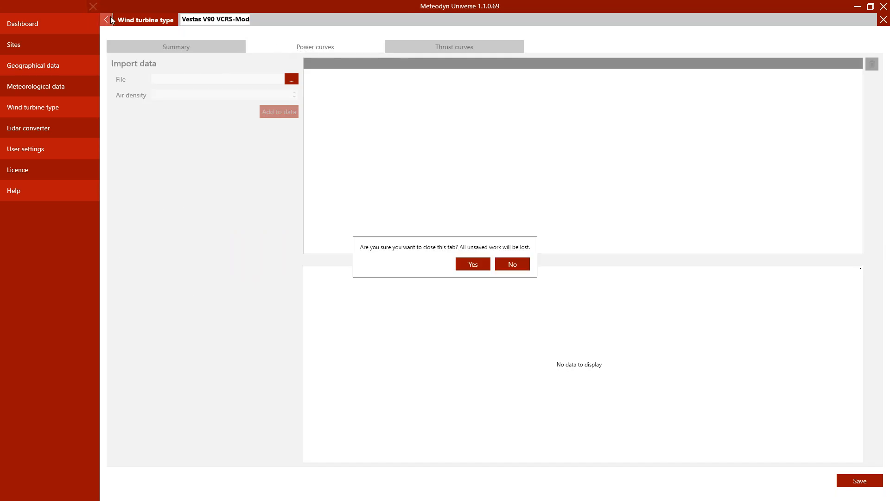
pyautogui.click(109, 19)
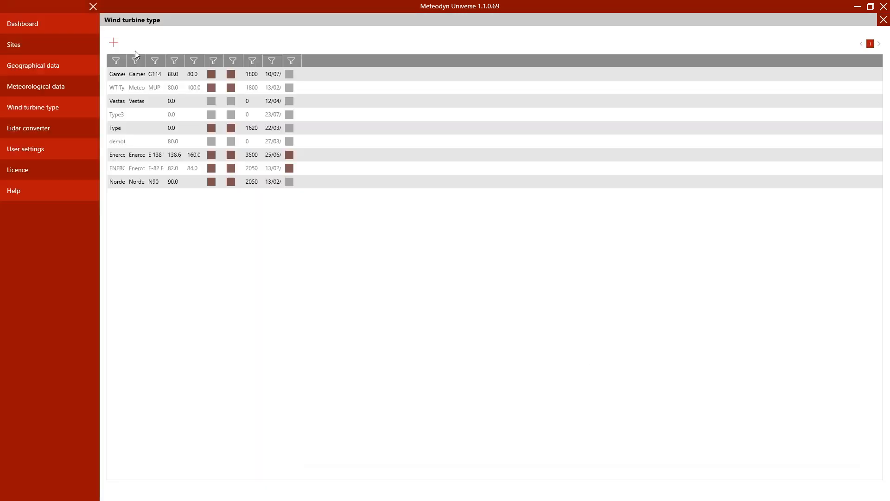
# Inspect the Gamesa G114 turbine's summary, power curves and thrust curves, and close the record.
pyautogui.click(143, 75)
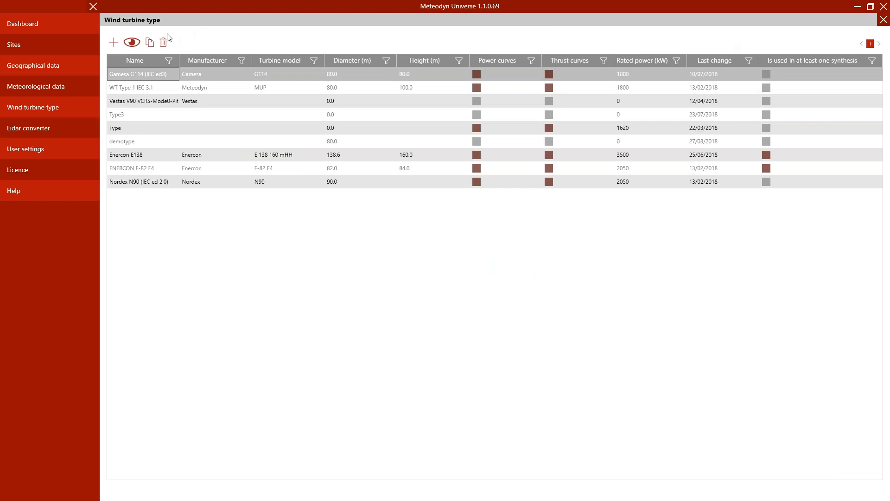
pyautogui.click(132, 42)
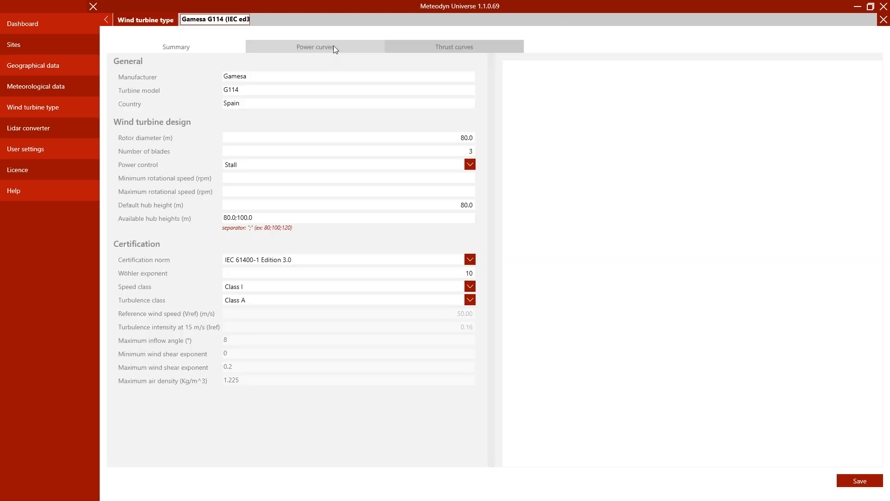
pyautogui.click(331, 47)
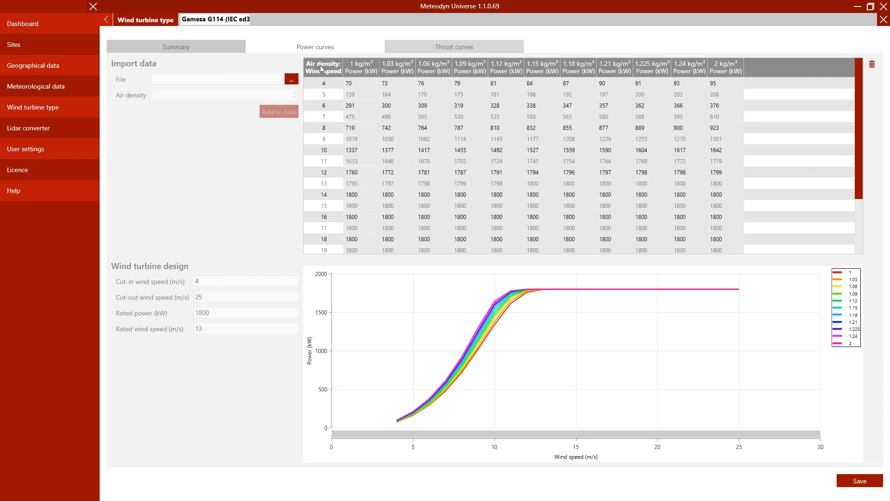
pyautogui.click(454, 47)
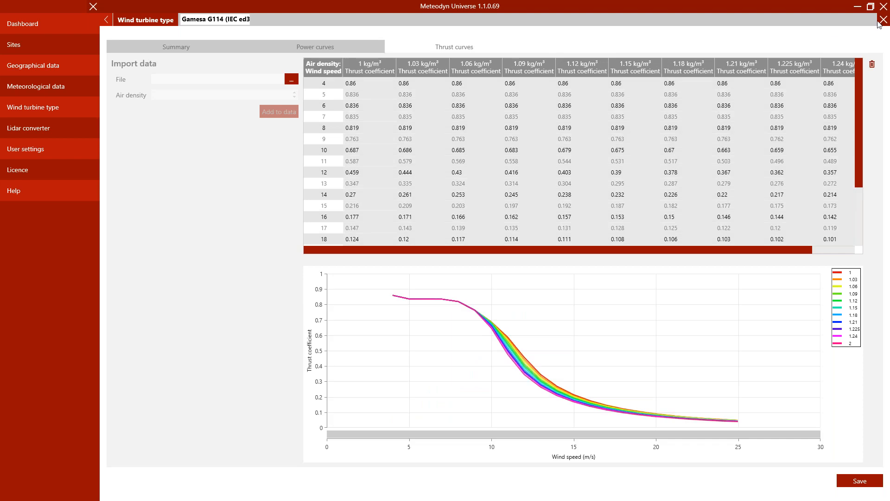
pyautogui.click(885, 21)
pyautogui.click(471, 261)
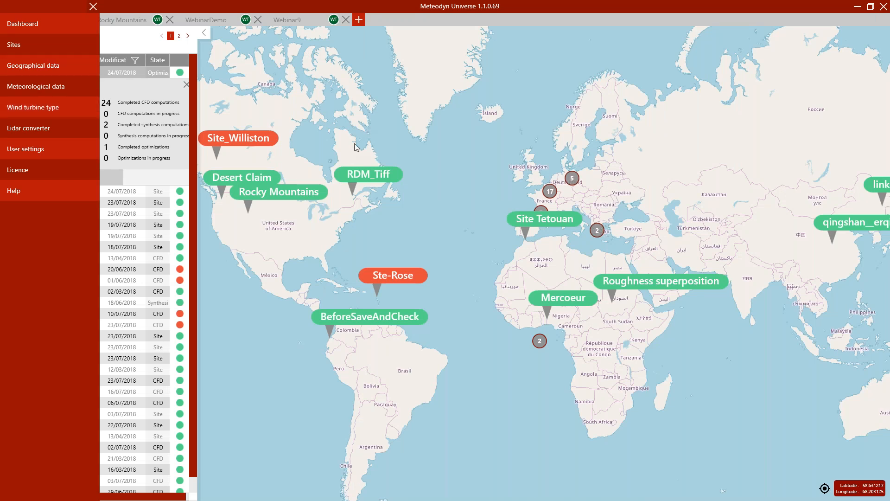
# Review the lidar correction file generator and the default parameters in the user settings, closing each one.
pyautogui.click(62, 128)
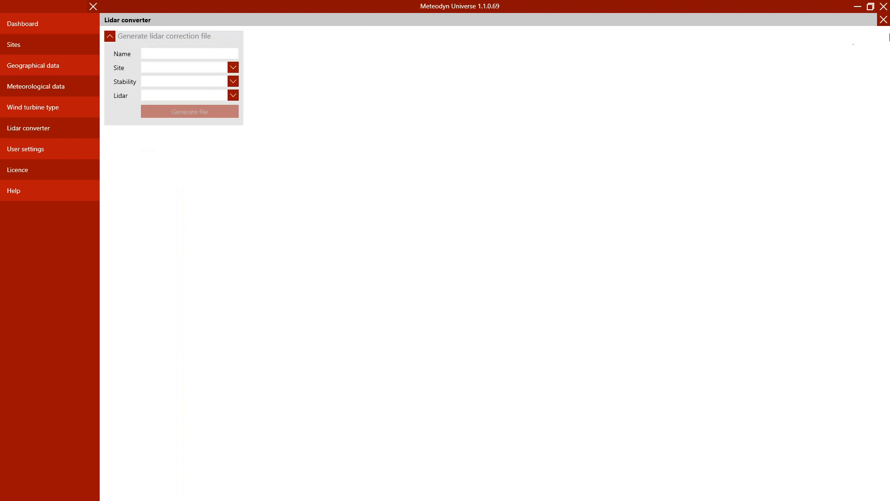
pyautogui.click(885, 19)
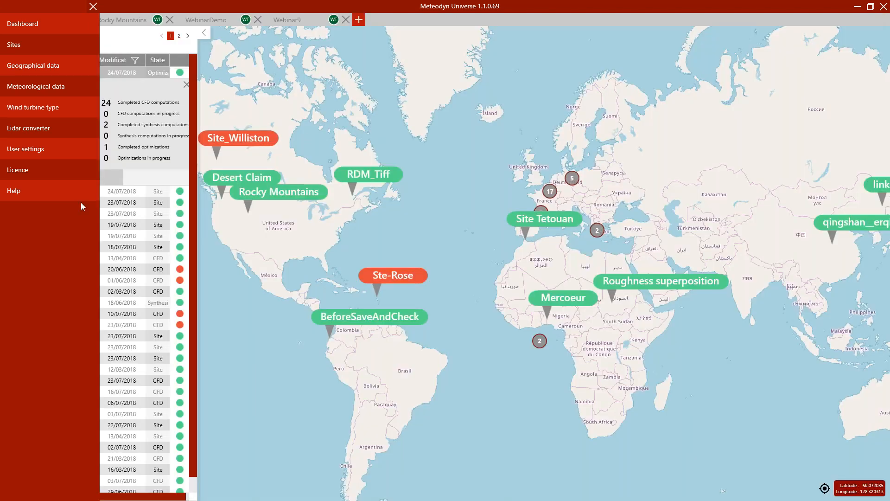
pyautogui.click(61, 155)
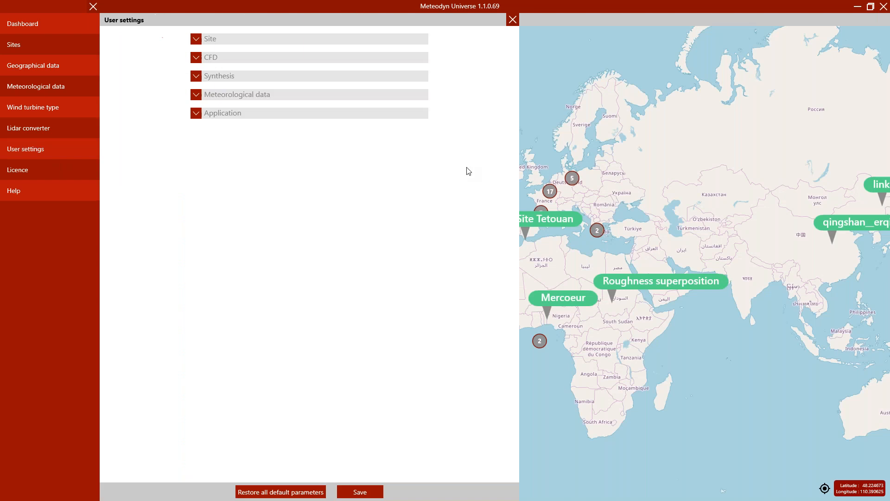
pyautogui.scroll(-12, 514, 260)
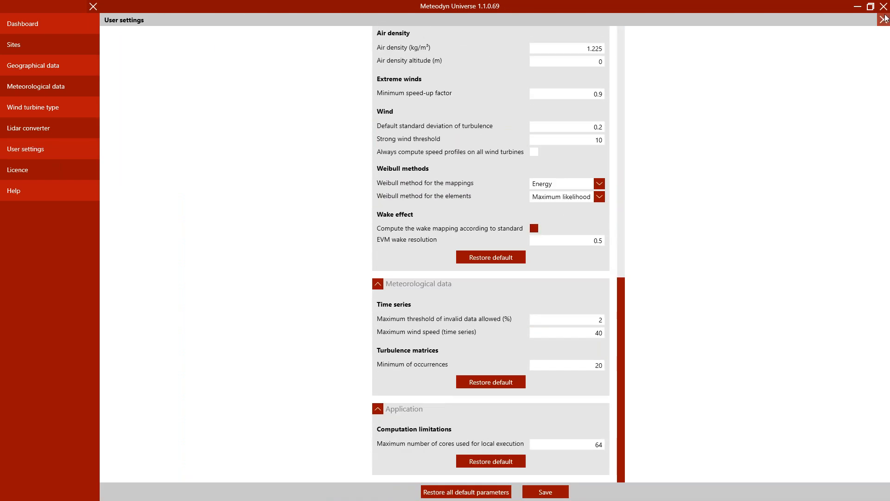
pyautogui.click(883, 19)
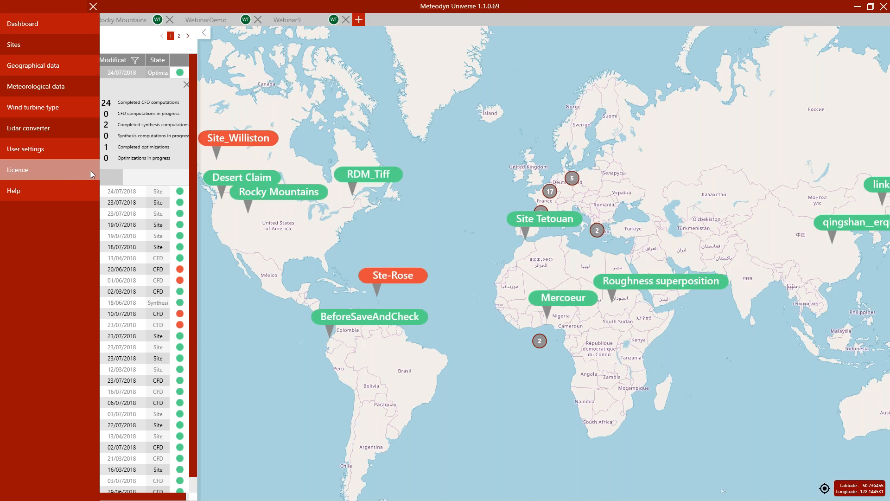
# Check the licence validity and activated features, and return to the dashboard with the main menu closed.
pyautogui.click(71, 173)
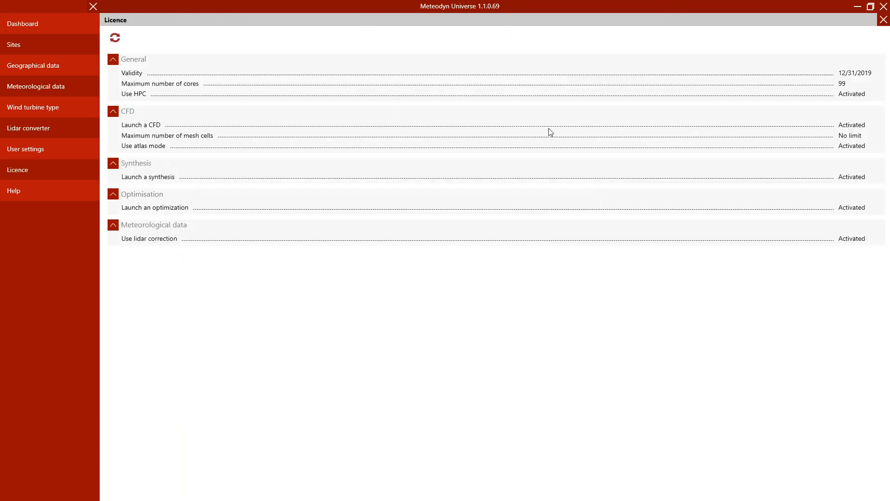
pyautogui.click(883, 19)
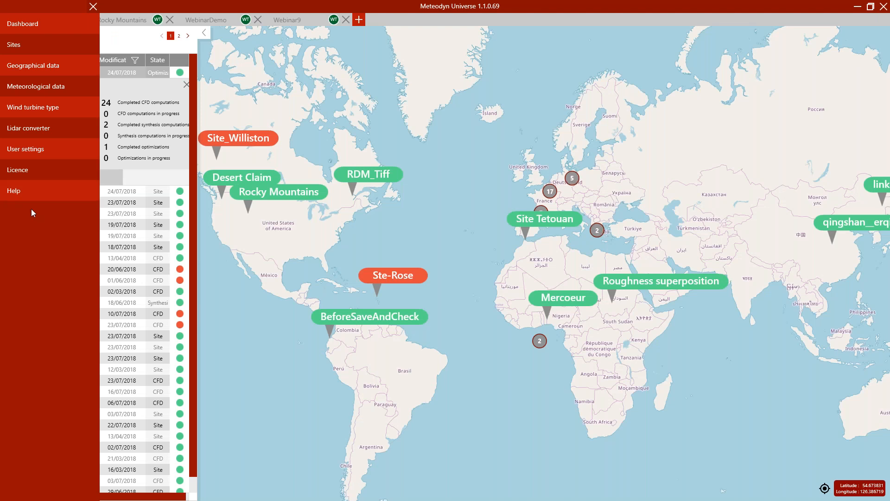
pyautogui.click(93, 7)
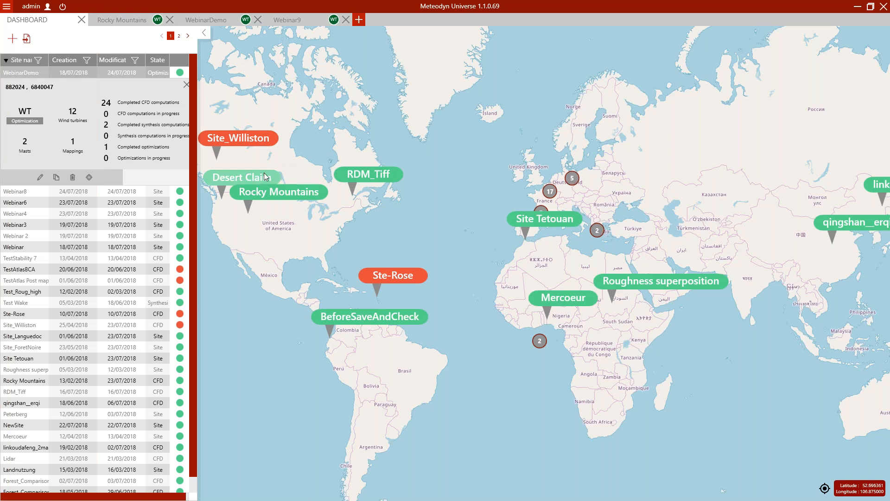
# Open the Rocky Mountains site for editing from the dashboard map.
pyautogui.moveTo(511, 202); pyautogui.dragTo(518, 180)
pyautogui.click(279, 176)
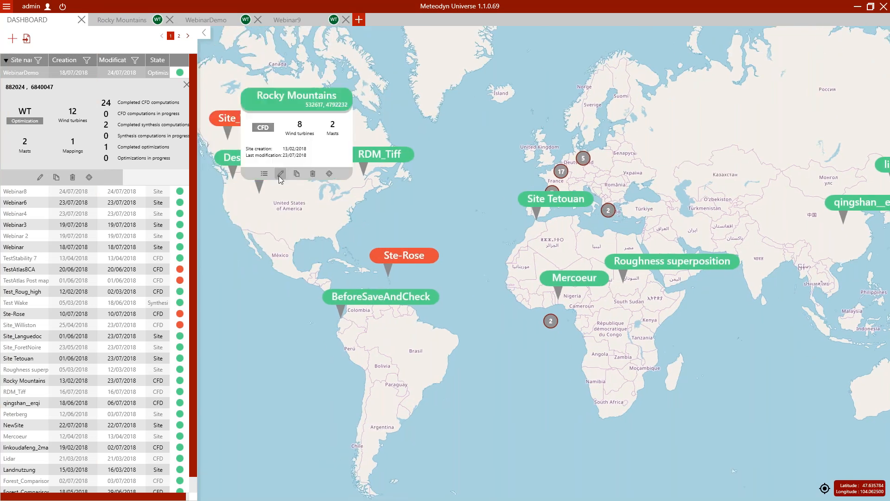
pyautogui.click(280, 176)
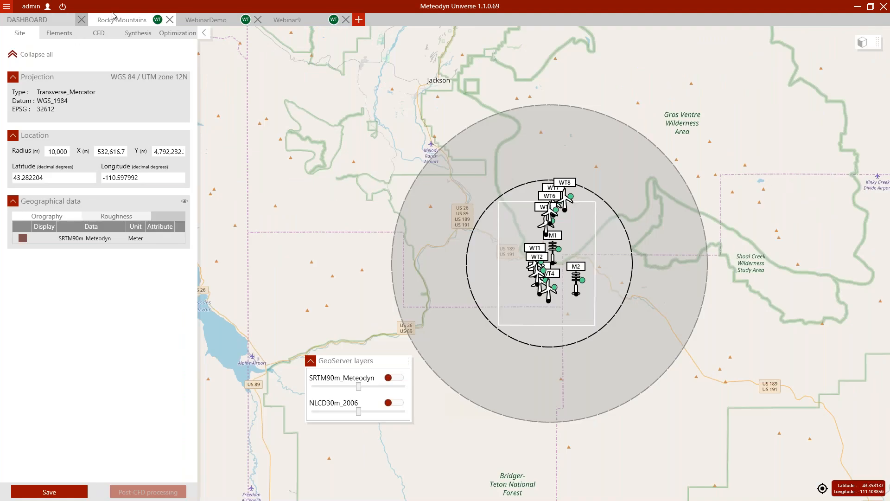
# Look at the other open sites, WebinarDemo and Webinar9, and return to the Rocky Mountains site.
pyautogui.click(229, 20)
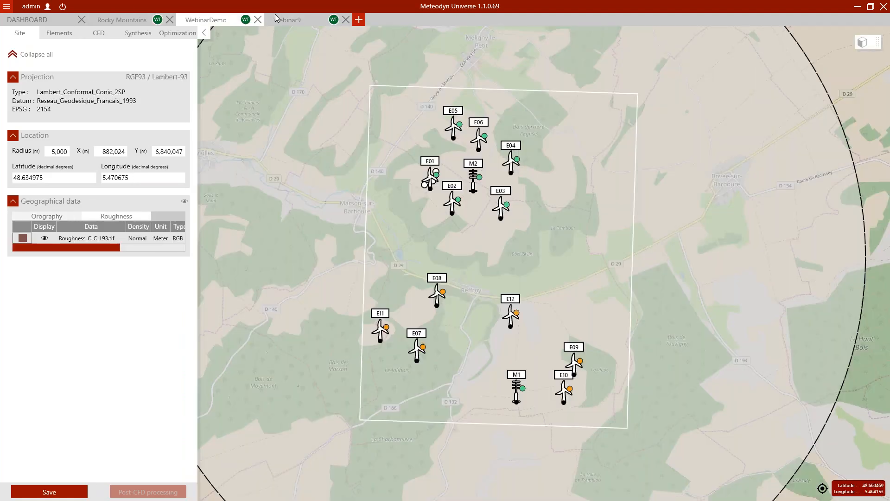
pyautogui.click(274, 15)
pyautogui.click(137, 20)
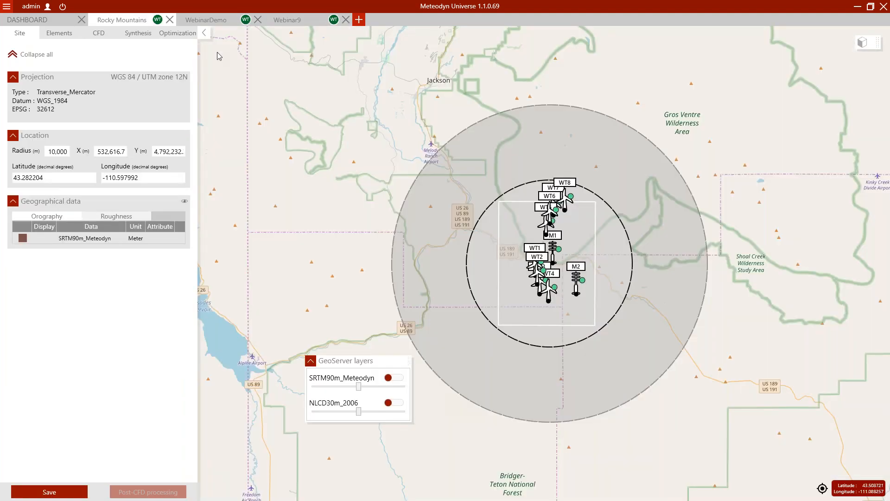
# Widen the site settings pane and display the Rocky Mountains geographical data on the map with its topographic legend.
pyautogui.moveTo(210, 100); pyautogui.dragTo(299, 101)
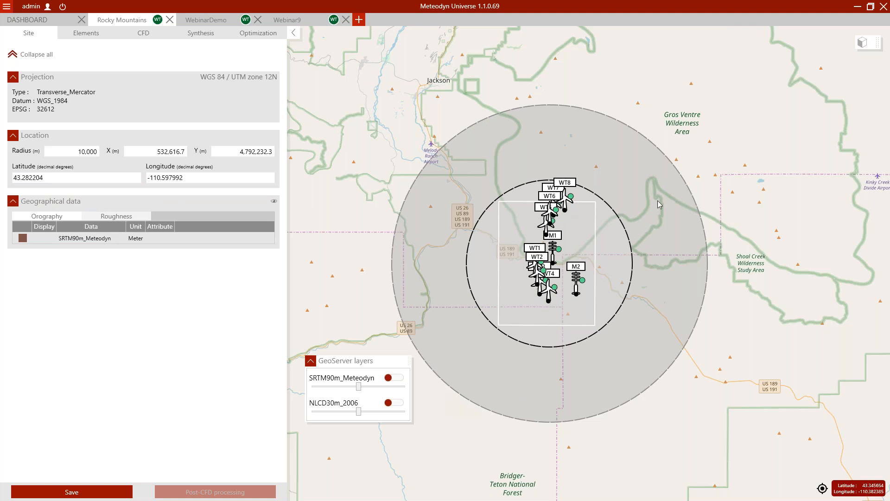
pyautogui.click(182, 177)
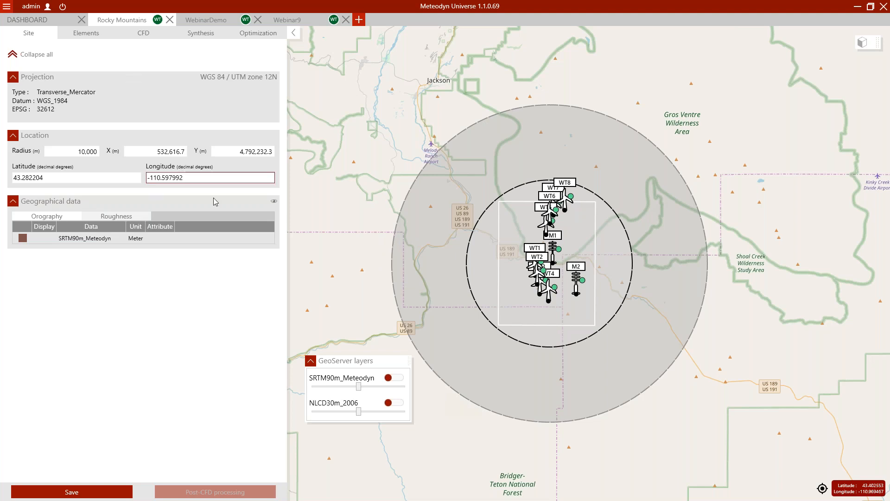
pyautogui.click(273, 201)
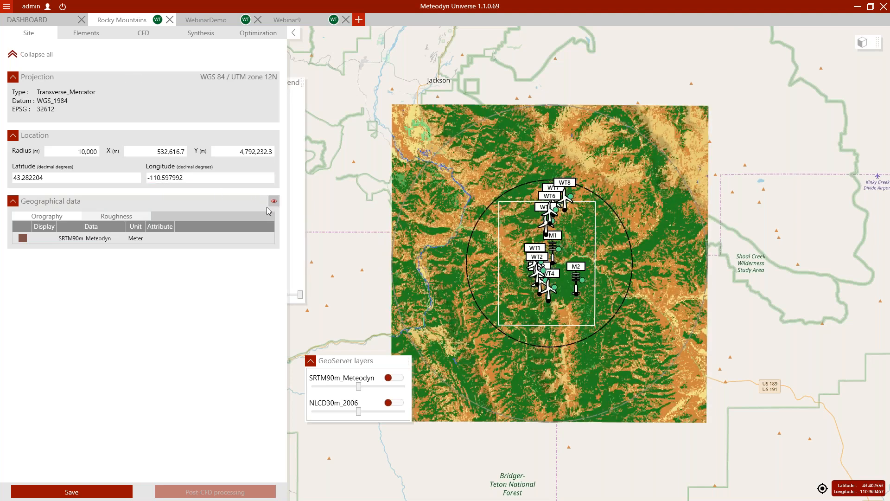
pyautogui.moveTo(638, 167); pyautogui.dragTo(666, 169)
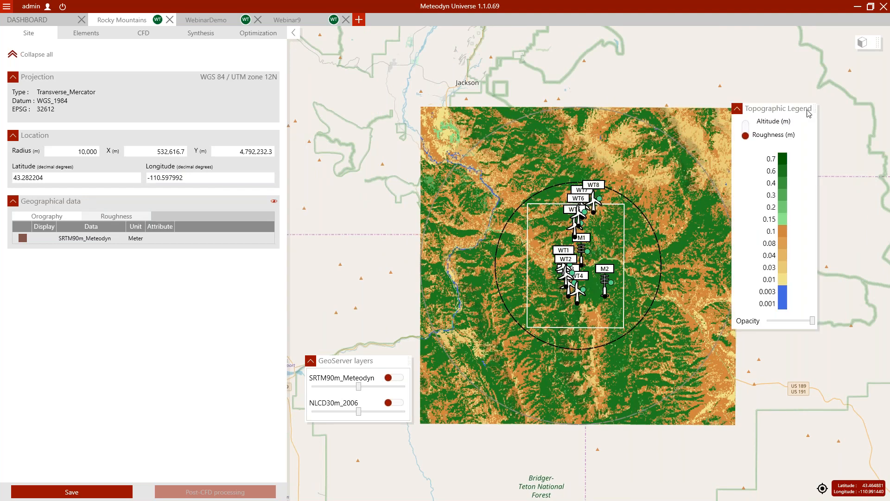
# Inspect the Rocky Mountains terrain in 3D with roughness colouring, viewing the turbines and masts from different angles.
pyautogui.click(862, 43)
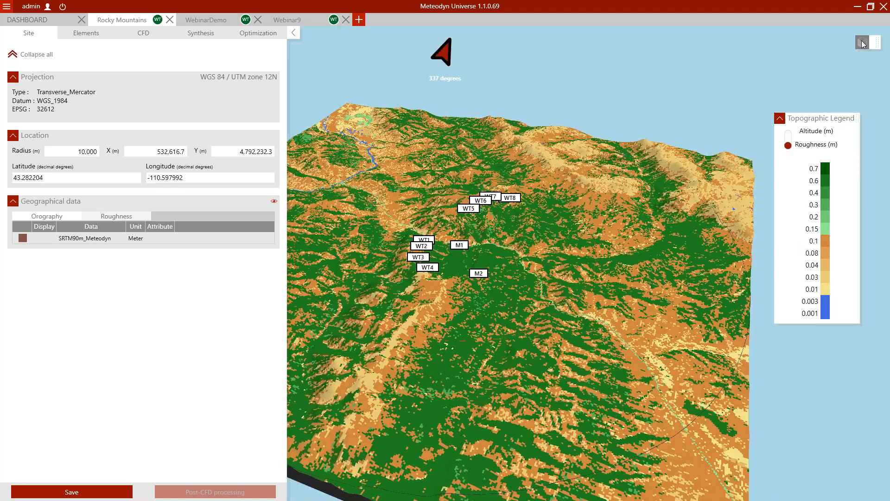
pyautogui.click(789, 139)
pyautogui.click(789, 145)
pyautogui.moveTo(524, 308); pyautogui.dragTo(500, 320)
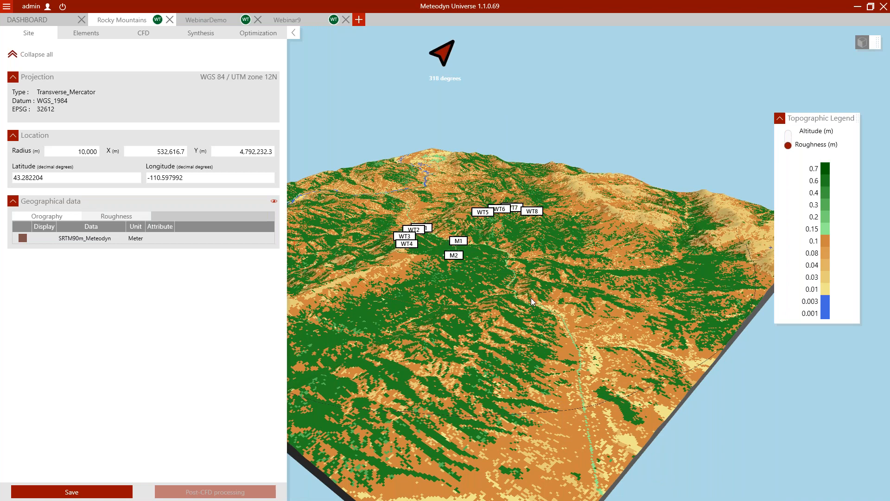
pyautogui.scroll(1, 506, 269)
pyautogui.scroll(1, 555, 248)
pyautogui.moveTo(556, 248); pyautogui.dragTo(596, 310)
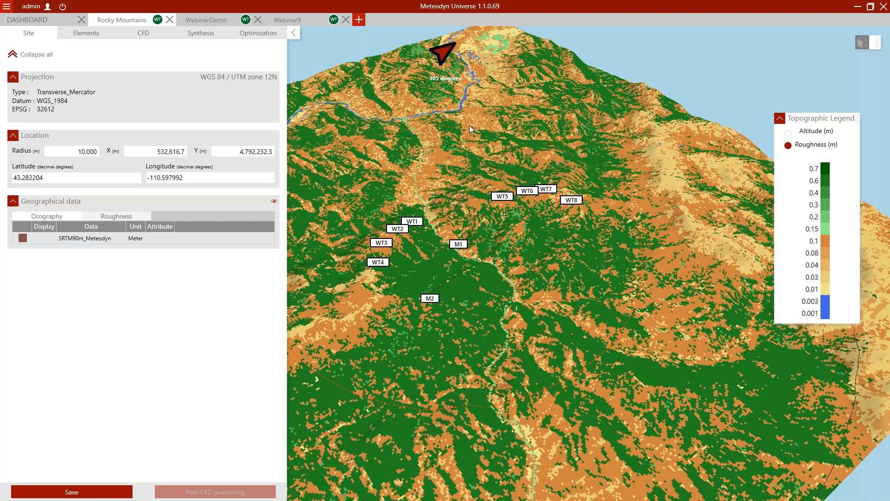
pyautogui.moveTo(570, 239); pyautogui.dragTo(583, 273)
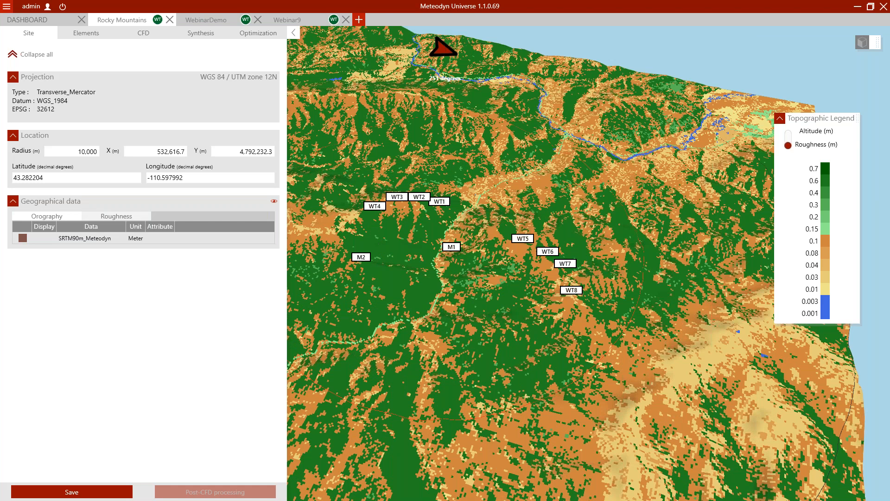
# Return to the 2D map, review the site's element categories and go back to the site settings.
pyautogui.click(862, 43)
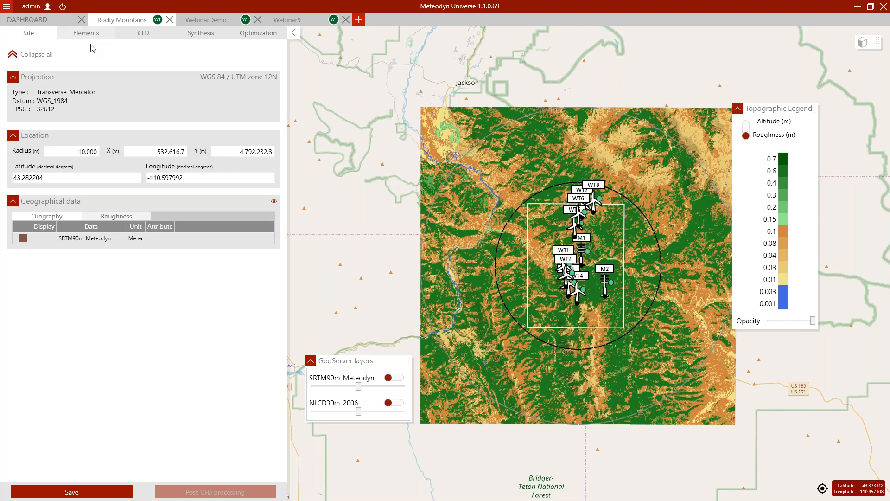
pyautogui.click(86, 33)
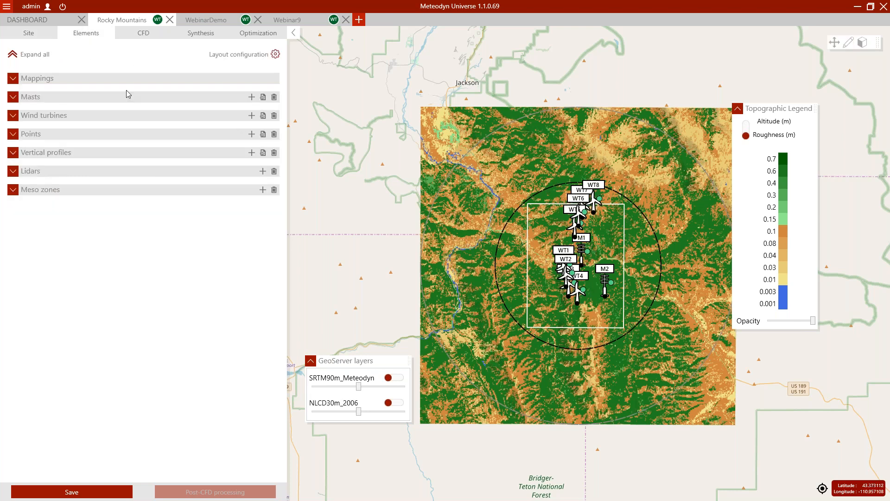
pyautogui.click(28, 34)
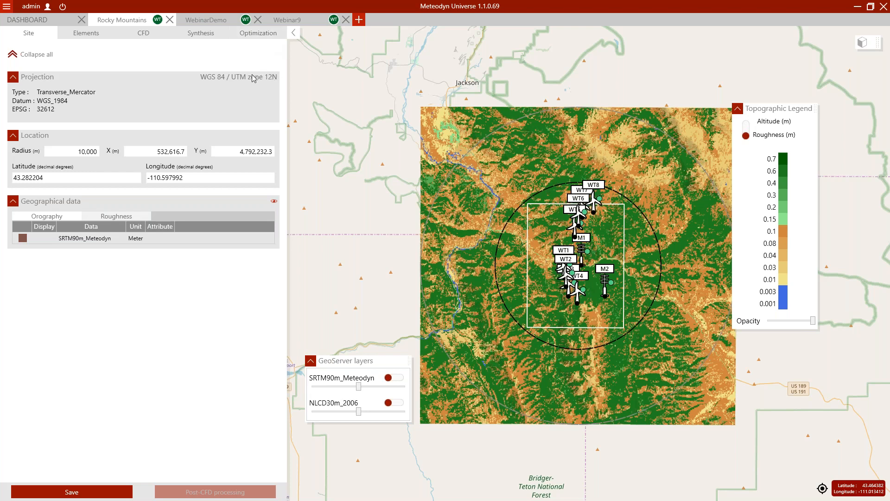
# In the Webinar9 site, search the projections for rgf and select RGF93 / Lambert-93.
pyautogui.click(300, 21)
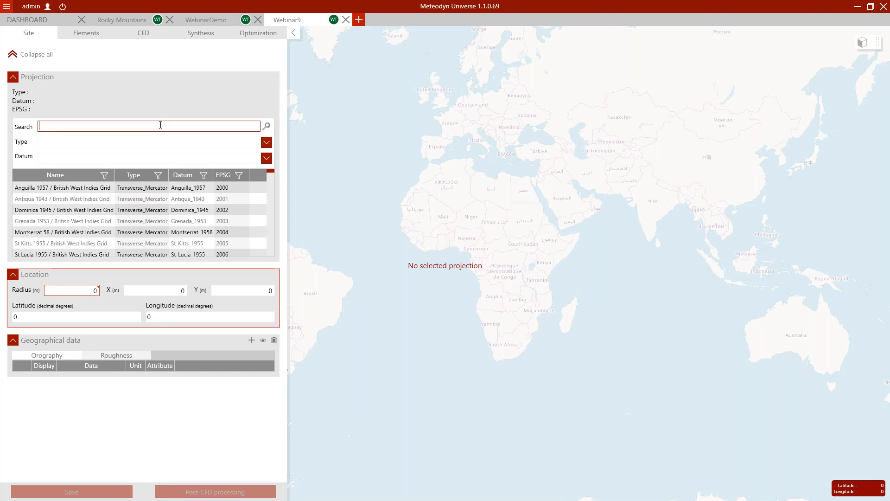
pyautogui.write('fg')
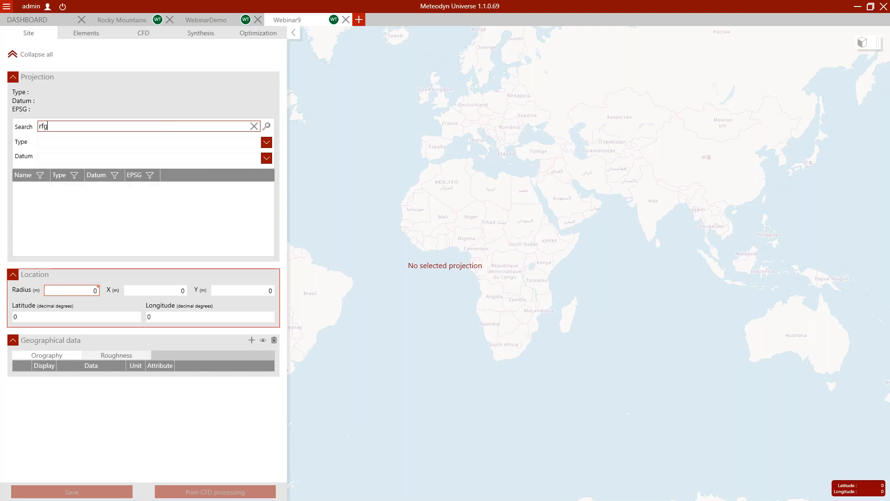
pyautogui.press('BackSpace')
pyautogui.press('BackSpace')
pyautogui.write('gf')
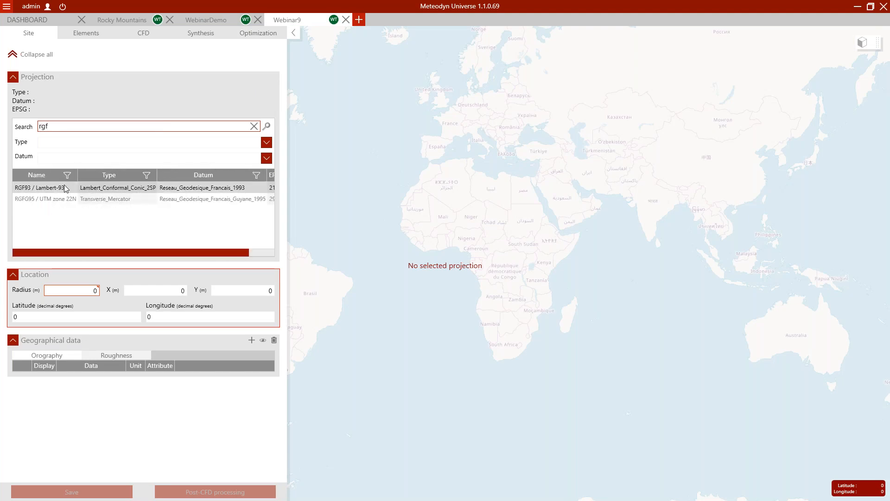
pyautogui.click(65, 188)
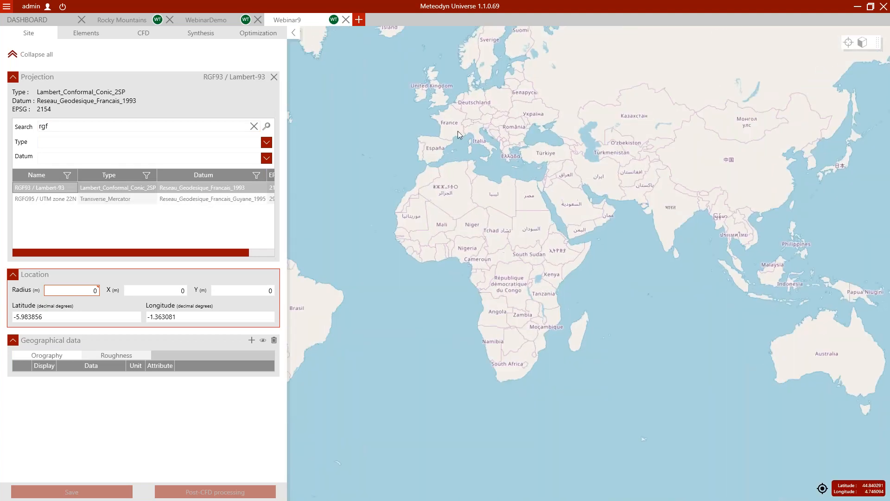
# Add an orography entry to the geographical data and assign it the file demo_orography_L93.tif.
pyautogui.scroll(3, 457, 131)
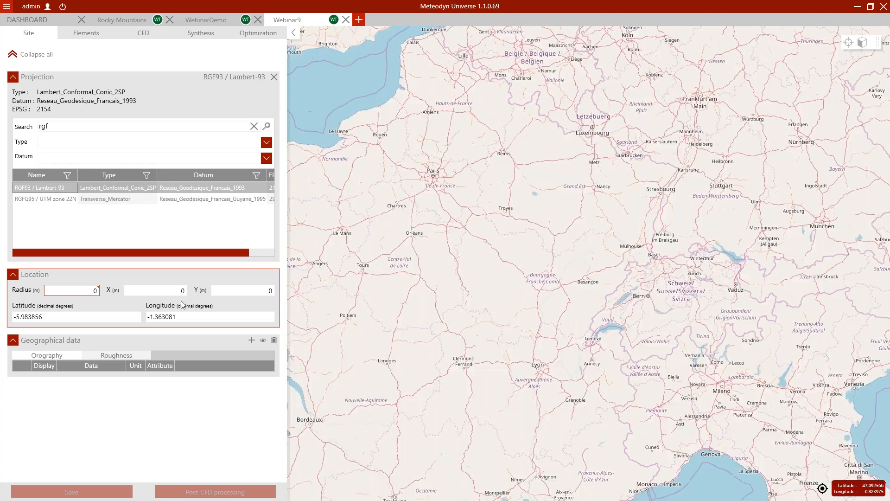
pyautogui.click(252, 340)
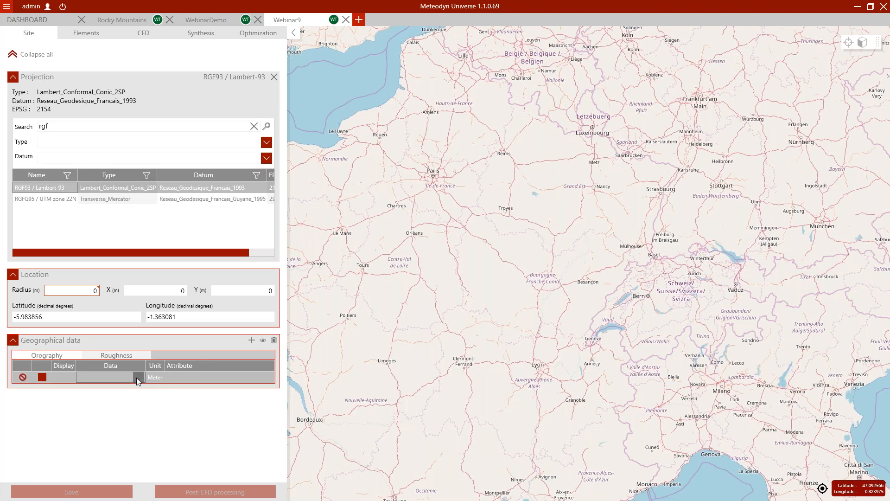
pyautogui.click(138, 377)
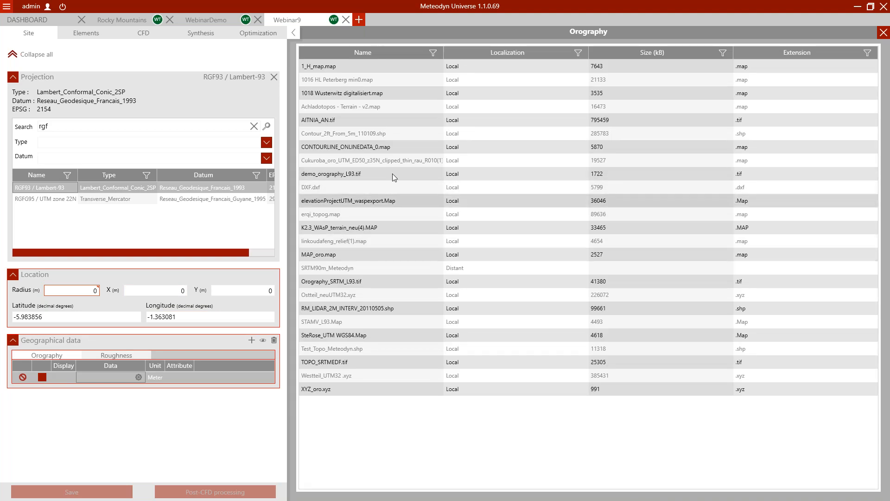
pyautogui.click(371, 173)
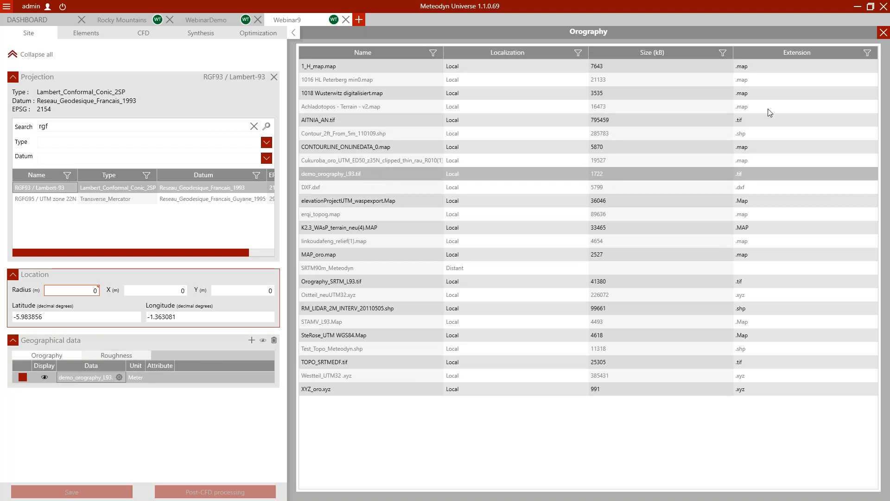
pyautogui.click(883, 32)
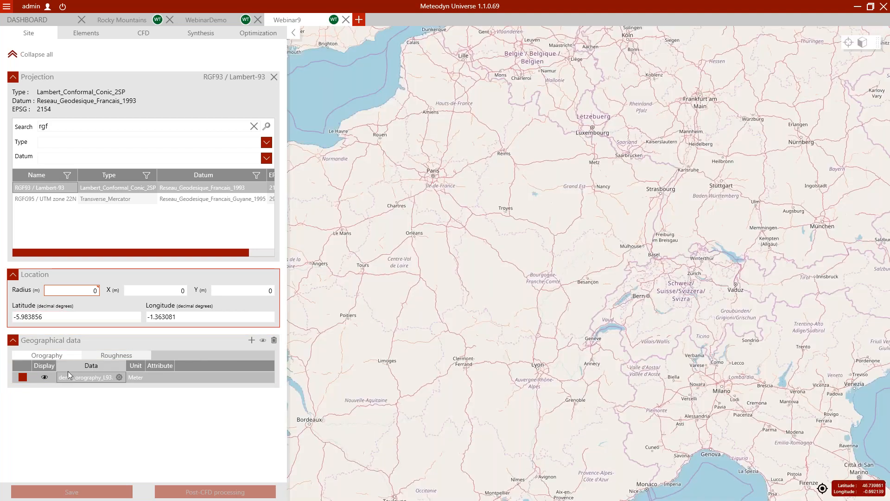
# Display the extent of the orography file on the map and examine the area it covers.
pyautogui.click(45, 377)
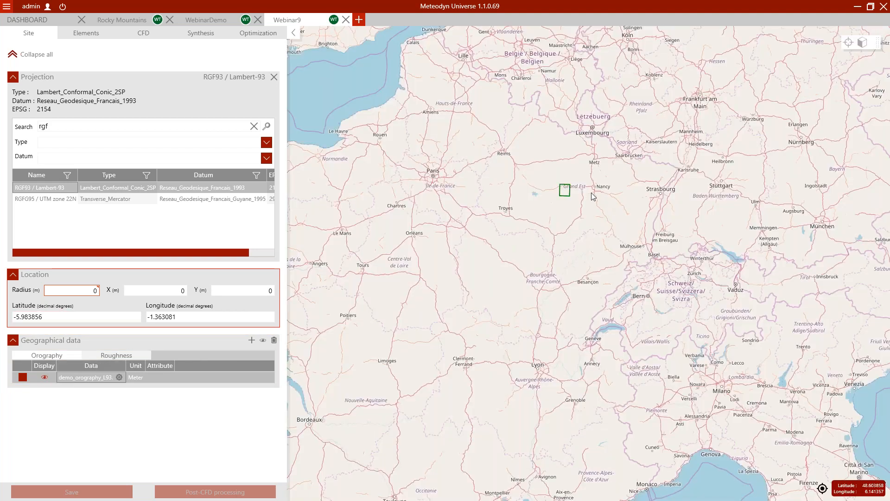
pyautogui.scroll(-3, 586, 194)
pyautogui.moveTo(486, 174); pyautogui.dragTo(546, 199)
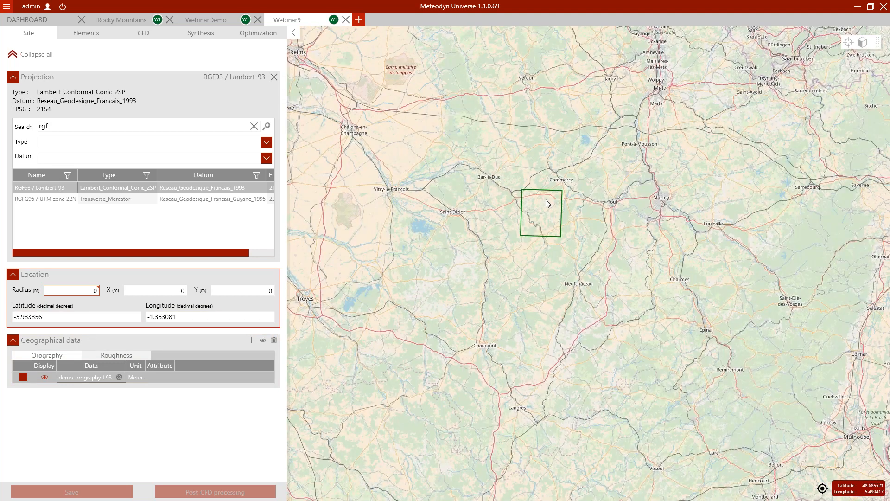
pyautogui.scroll(1, 546, 199)
pyautogui.scroll(1, 555, 232)
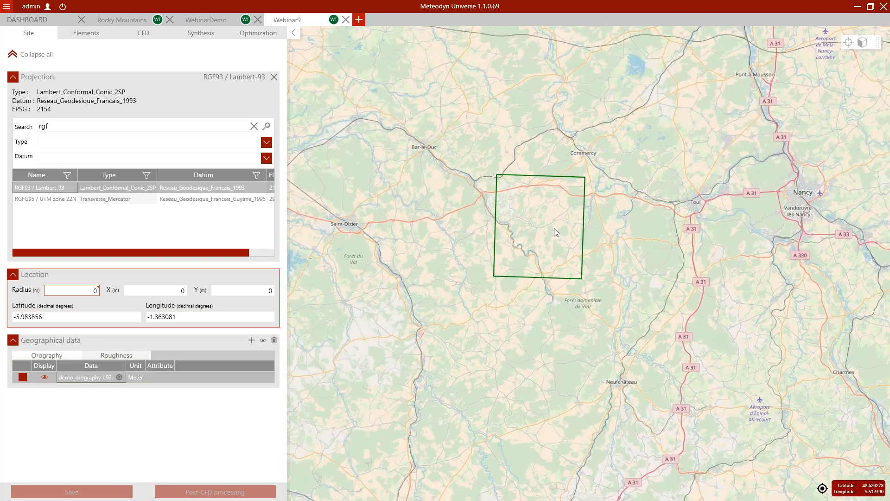
pyautogui.scroll(1, 554, 229)
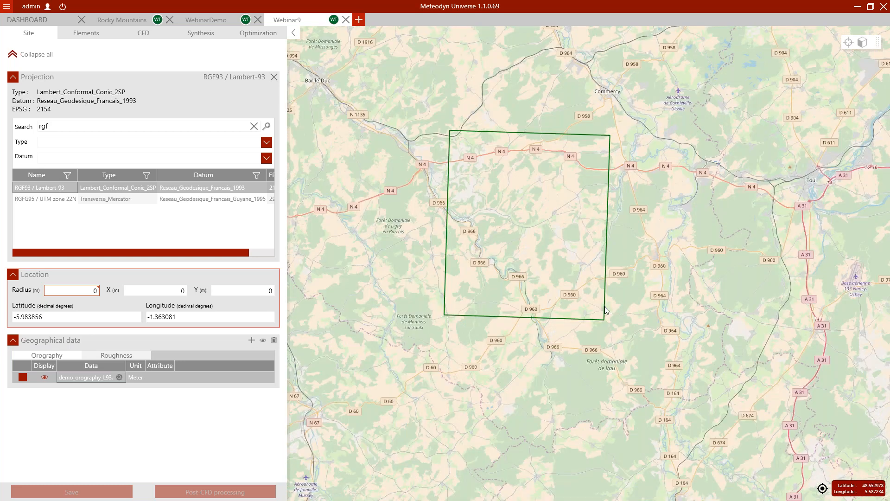
# Assign the CLC100m_2006 database as the site's roughness data.
pyautogui.click(97, 355)
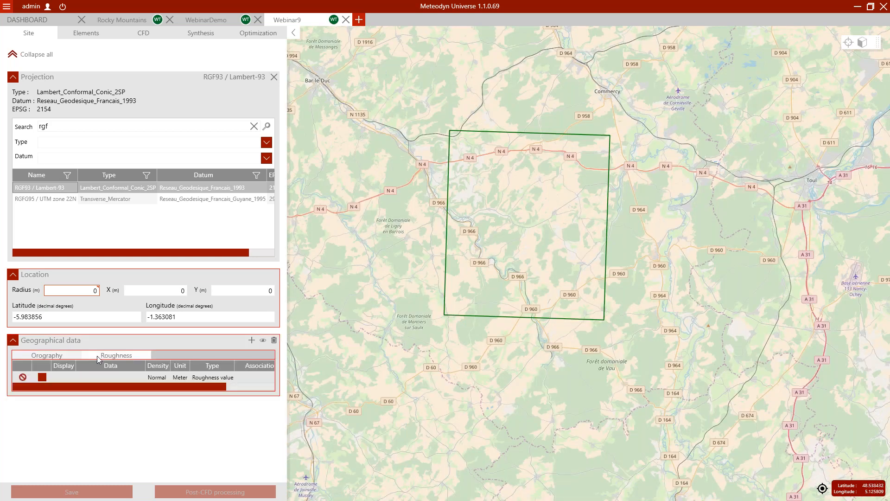
pyautogui.click(138, 377)
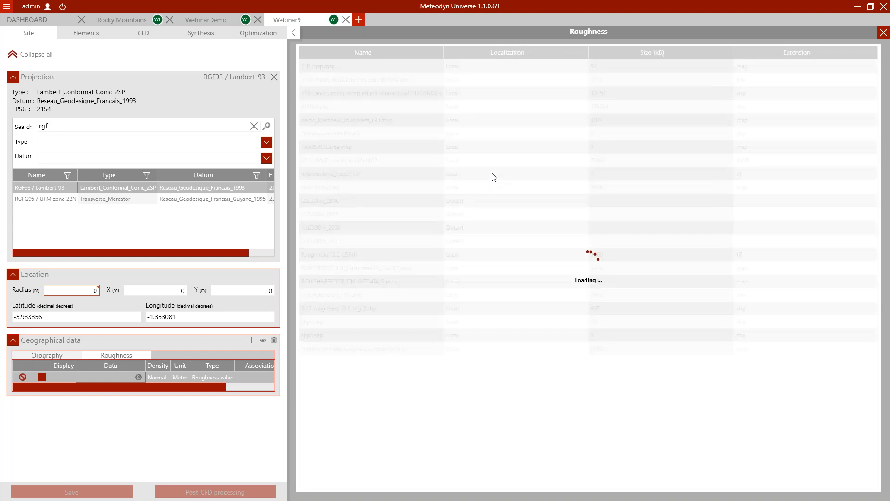
pyautogui.click(360, 201)
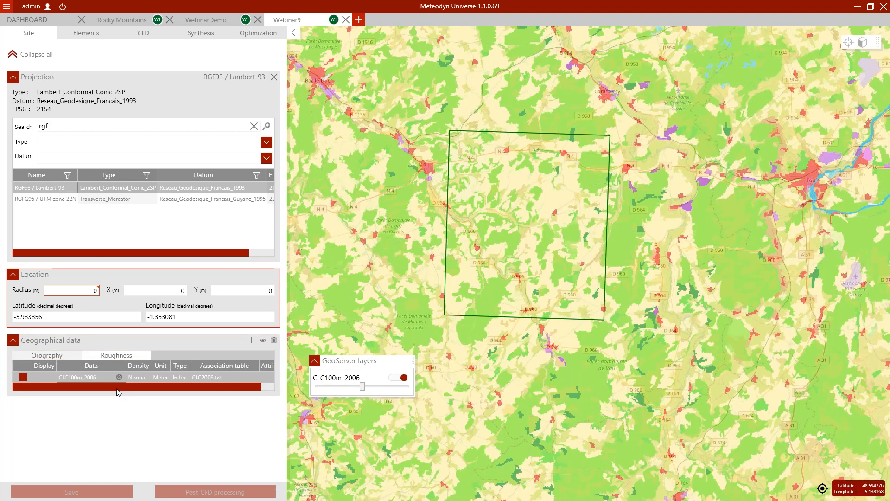
# Examine the CLC100m_2006 layer's coverage across Europe and return towards the orography extent in France.
pyautogui.scroll(-1, 560, 227)
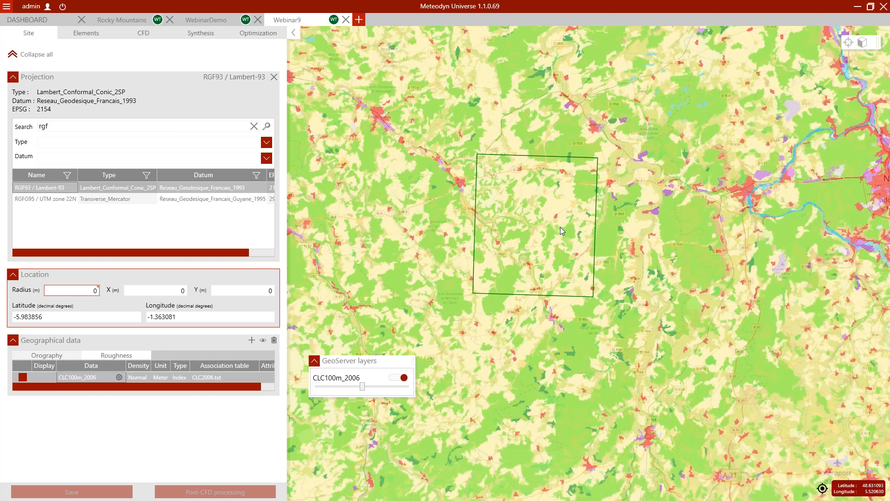
pyautogui.scroll(-5, 560, 226)
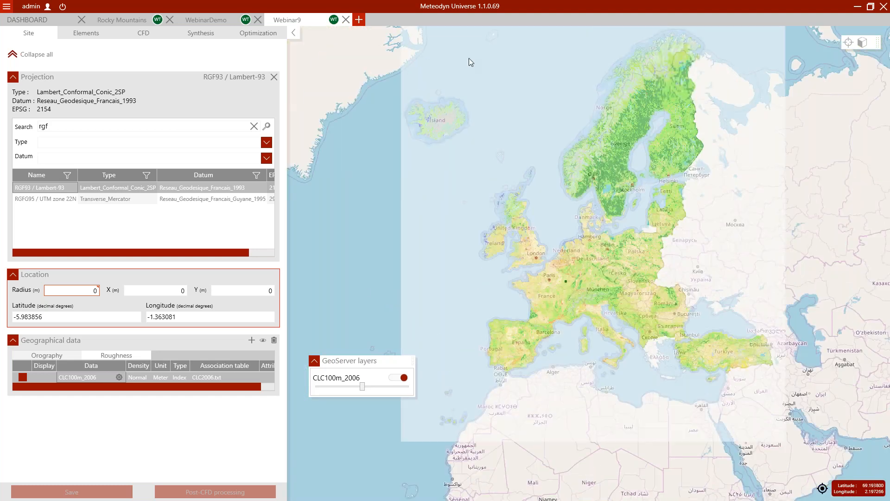
pyautogui.scroll(3, 574, 283)
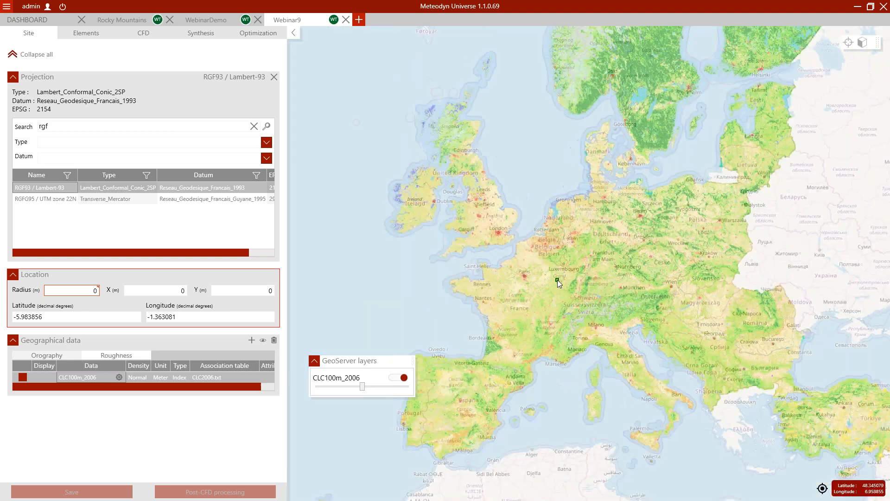
pyautogui.scroll(2, 557, 280)
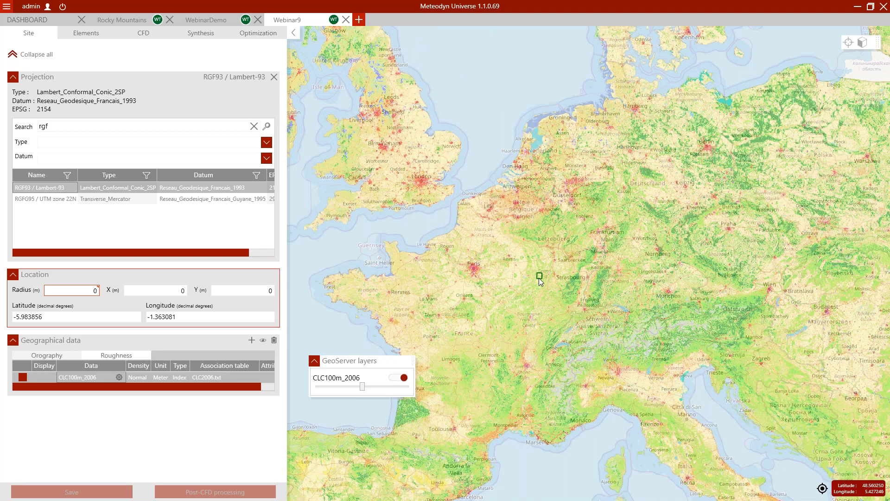
# Hide the CLC100m_2006 layer around the orography extent and move the GeoServer layers legend clear of that area.
pyautogui.scroll(3, 540, 280)
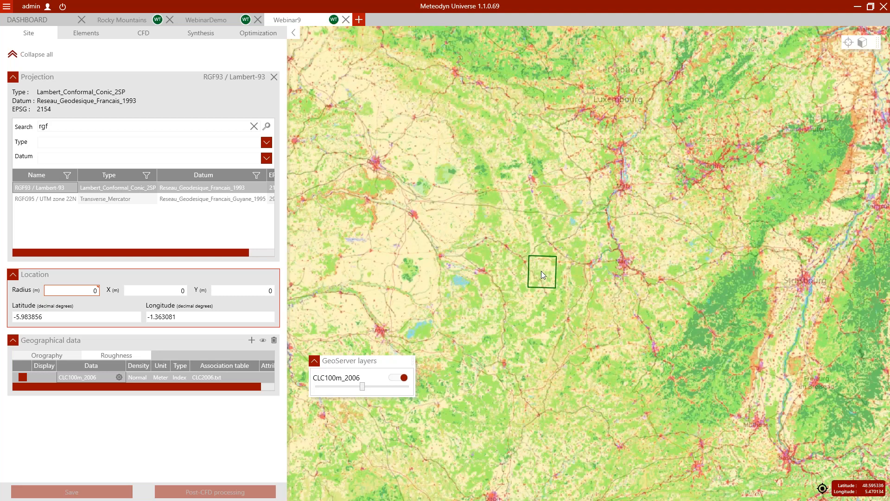
pyautogui.scroll(3, 541, 271)
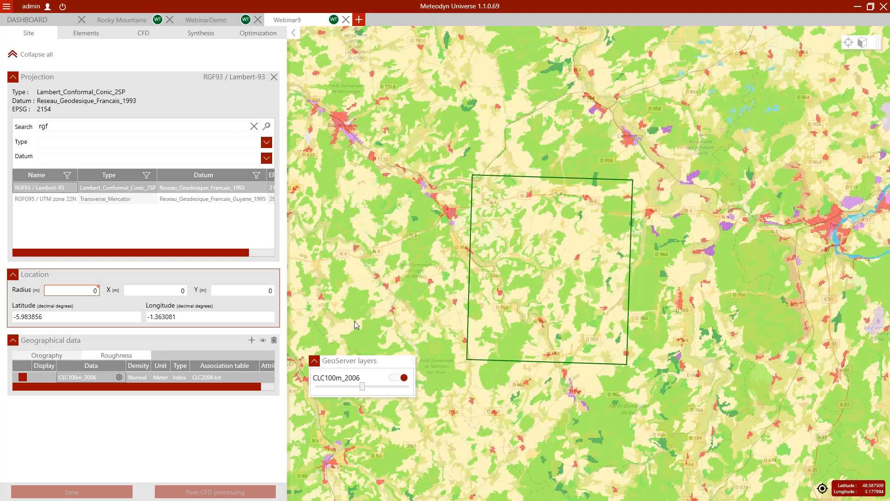
pyautogui.click(397, 377)
pyautogui.moveTo(358, 368); pyautogui.dragTo(759, 448)
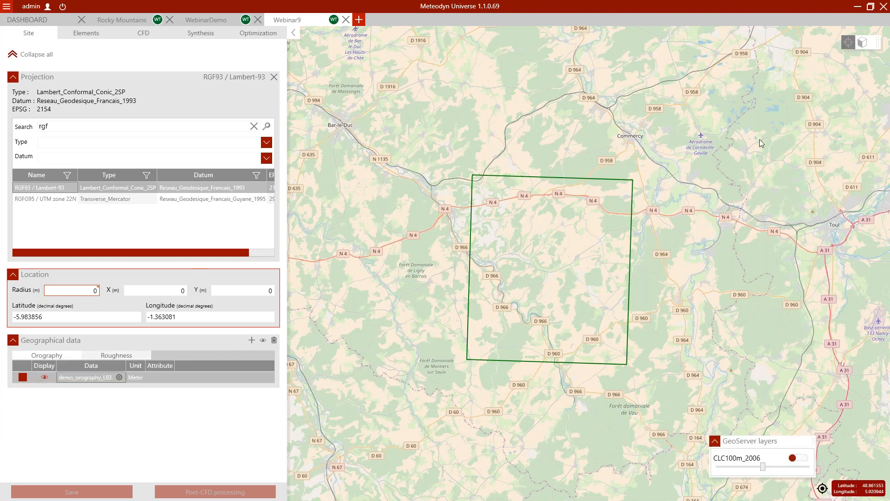
# Draw the circular site location inside the orography extent, centred near its middle, with a radius of about 3,593 m.
pyautogui.click(849, 44)
pyautogui.moveTo(547, 268); pyautogui.dragTo(560, 302)
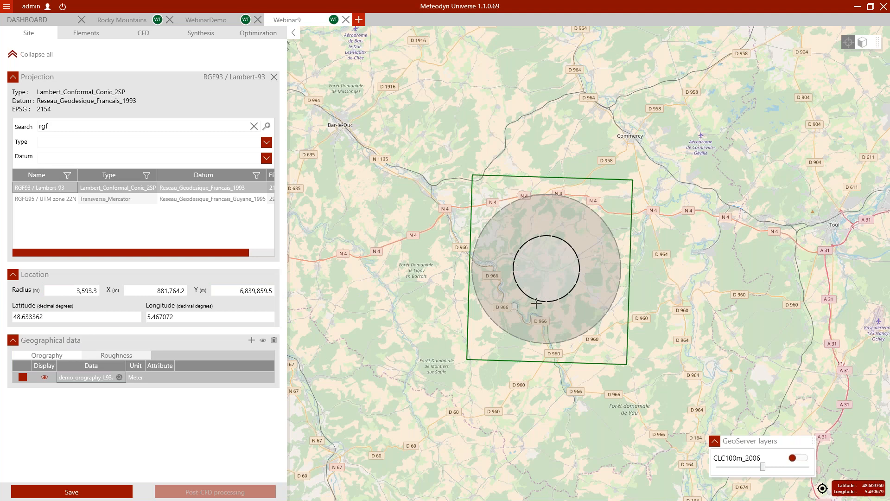
pyautogui.scroll(1, 551, 269)
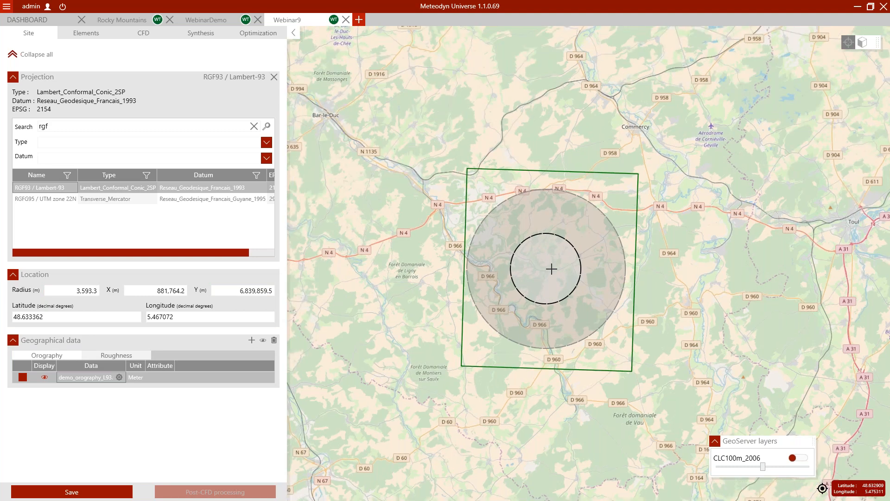
pyautogui.scroll(1, 551, 268)
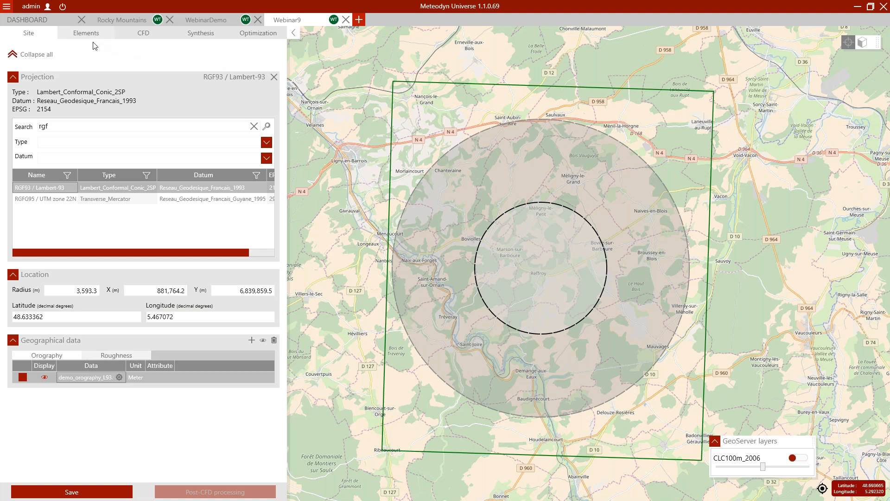
# Draw a rectangular mapping of about 4,100 by 3,600 m inside the site's inner circle.
pyautogui.click(81, 38)
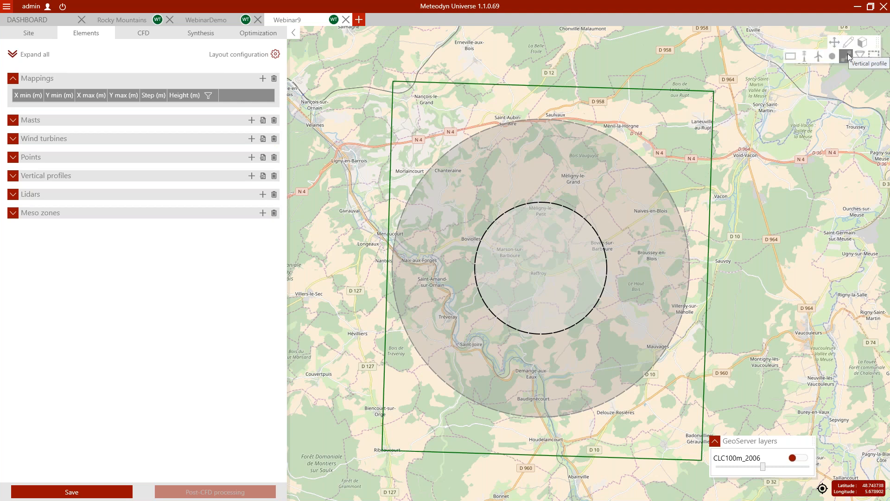
pyautogui.click(790, 57)
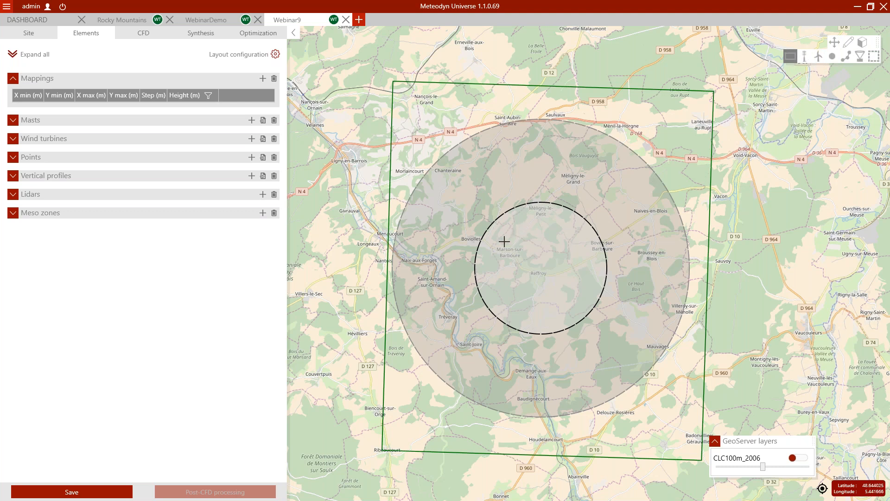
pyautogui.moveTo(506, 232); pyautogui.dragTo(581, 299)
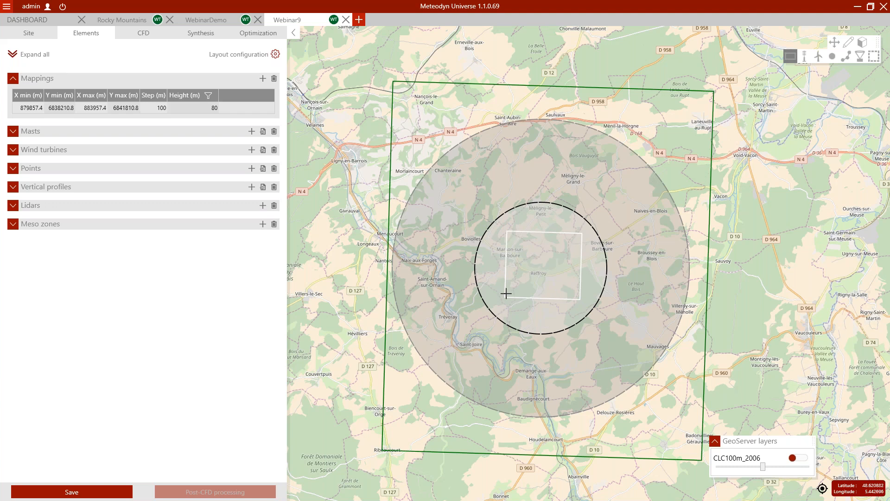
# Place two masts inside the mapping, one in its upper-left part and one right of its centre.
pyautogui.click(804, 57)
pyautogui.click(529, 253)
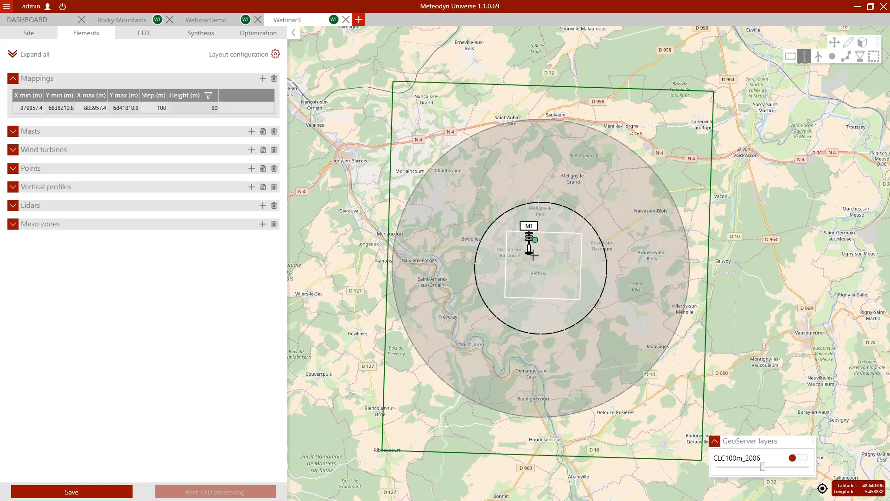
pyautogui.click(559, 273)
# Place three wind turbines around the two masts inside the mapping and expand the list of masts.
pyautogui.click(818, 56)
pyautogui.click(550, 242)
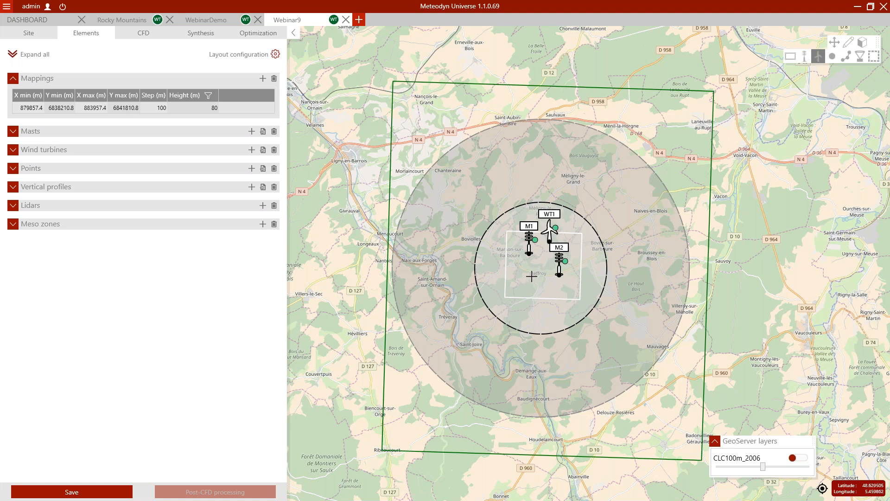
pyautogui.click(531, 275)
pyautogui.click(551, 286)
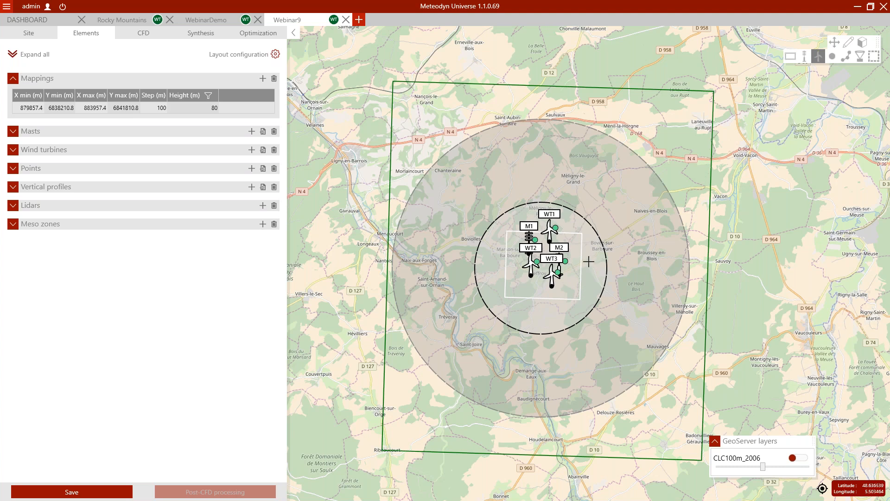
pyautogui.click(83, 132)
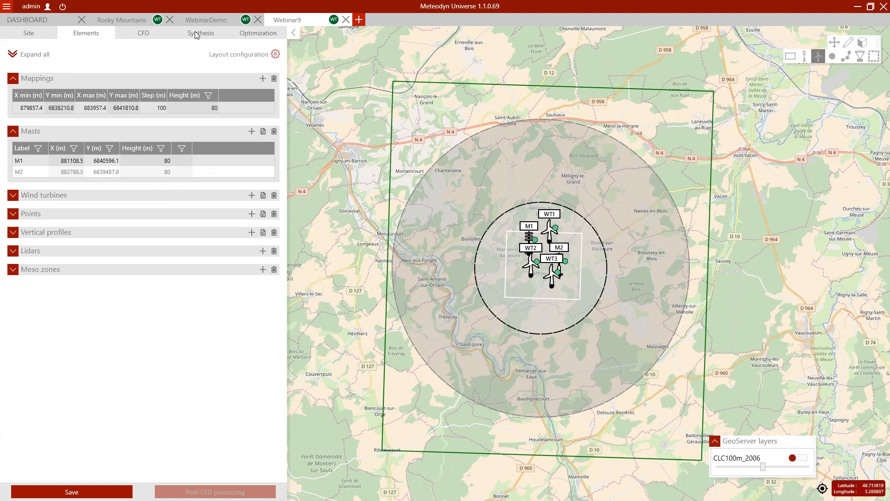
# Set the new CFD computation to 2 cores per direction and show the CFD advanced settings.
pyautogui.click(145, 33)
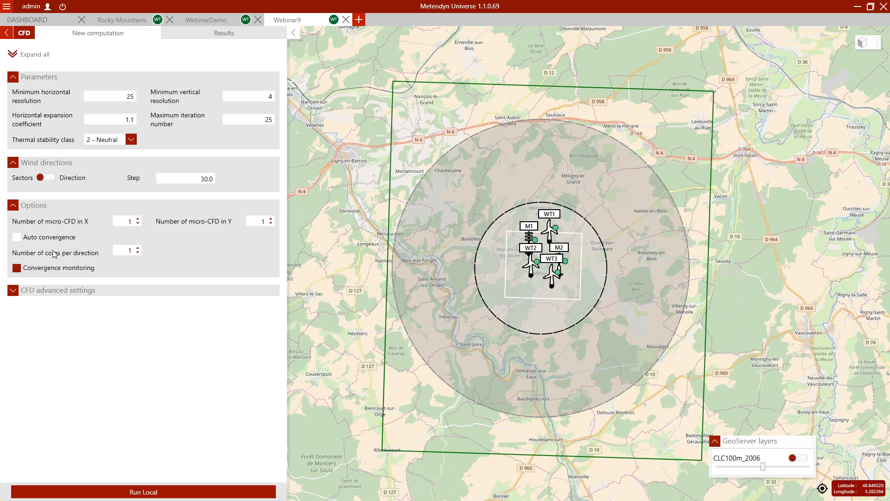
pyautogui.click(138, 253)
pyautogui.click(138, 252)
pyautogui.click(137, 247)
pyautogui.click(156, 252)
pyautogui.click(61, 291)
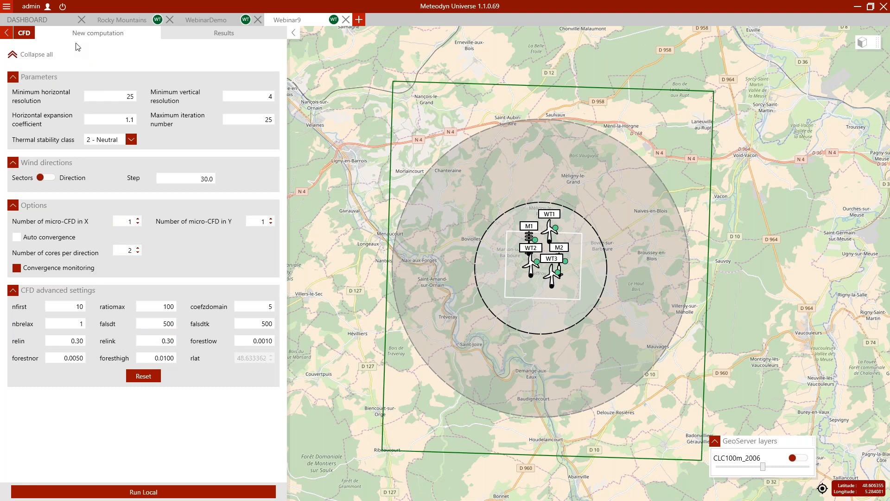
# Switch to the WebinarDemo site and review its new computation parameters and CFD results for the computed directions.
pyautogui.click(198, 21)
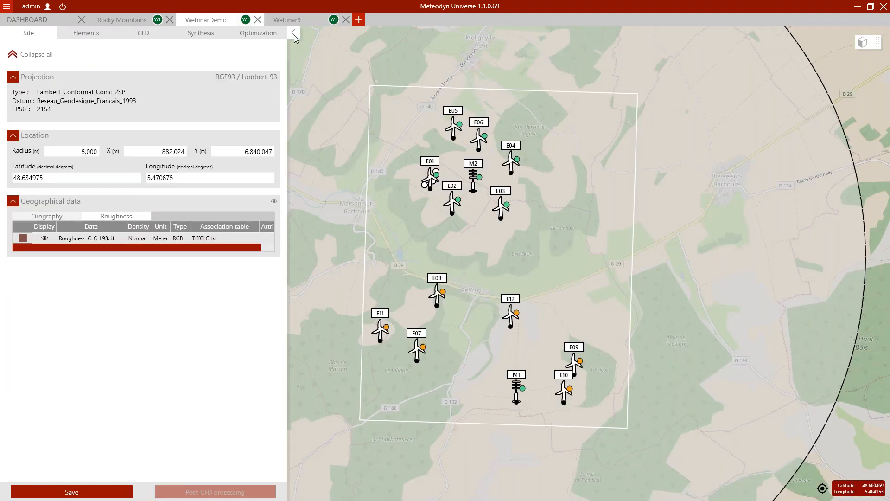
pyautogui.scroll(-3, 515, 232)
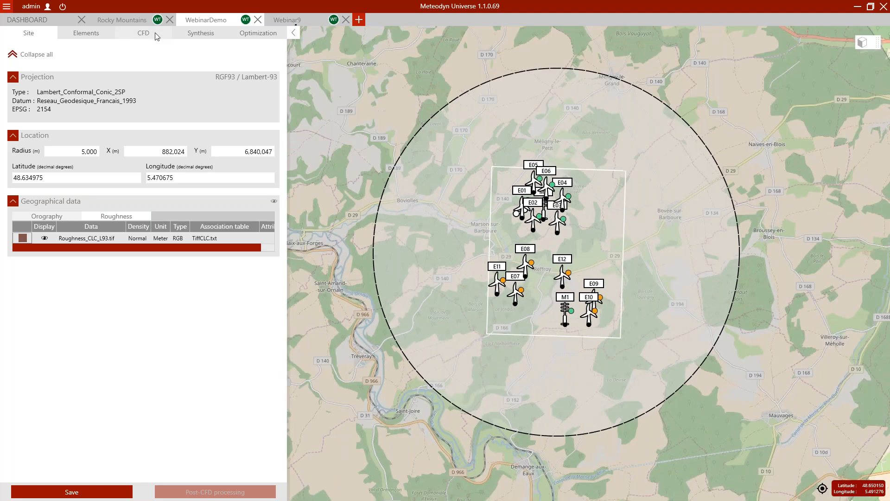
pyautogui.click(157, 36)
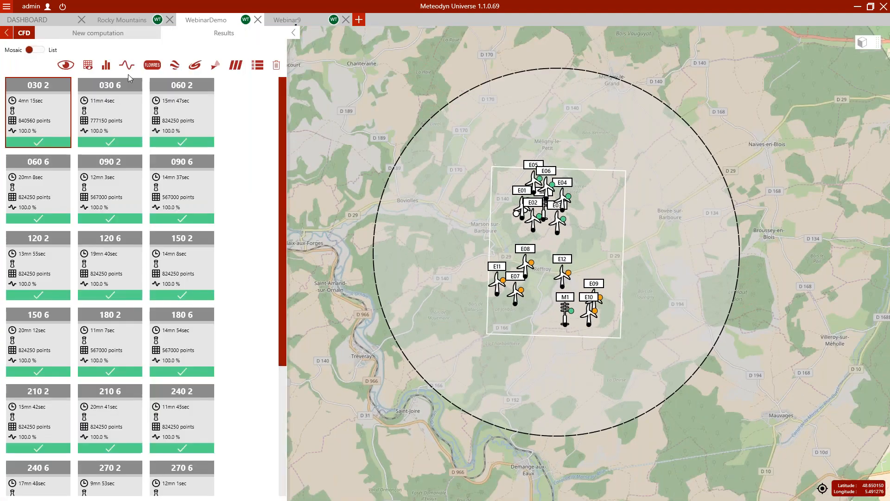
pyautogui.click(111, 36)
pyautogui.click(198, 36)
pyautogui.click(138, 37)
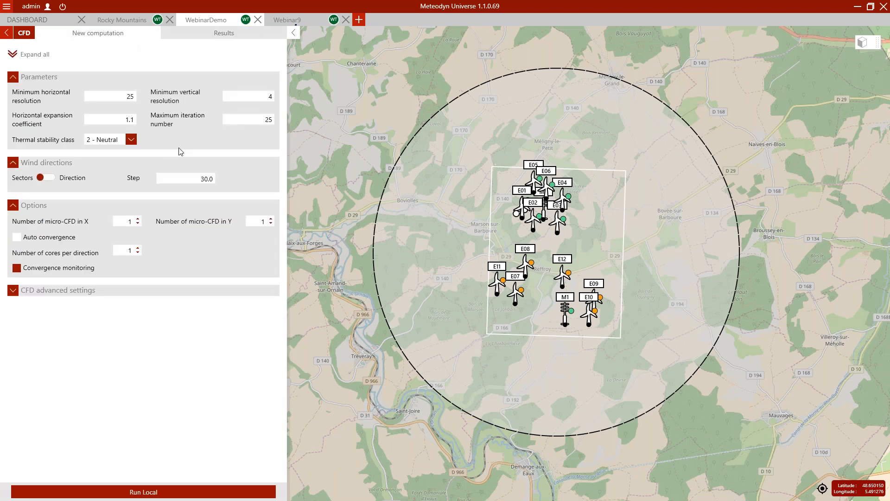
pyautogui.click(180, 36)
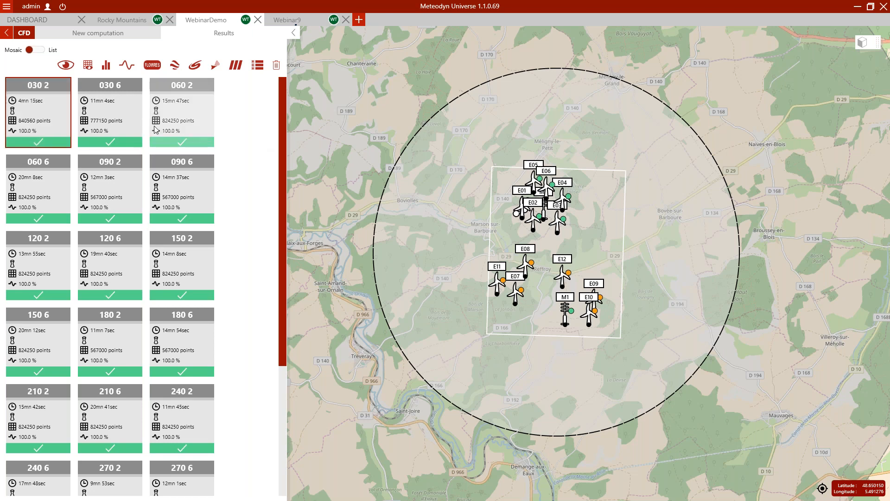
pyautogui.scroll(-3, 181, 139)
pyautogui.scroll(3, 181, 210)
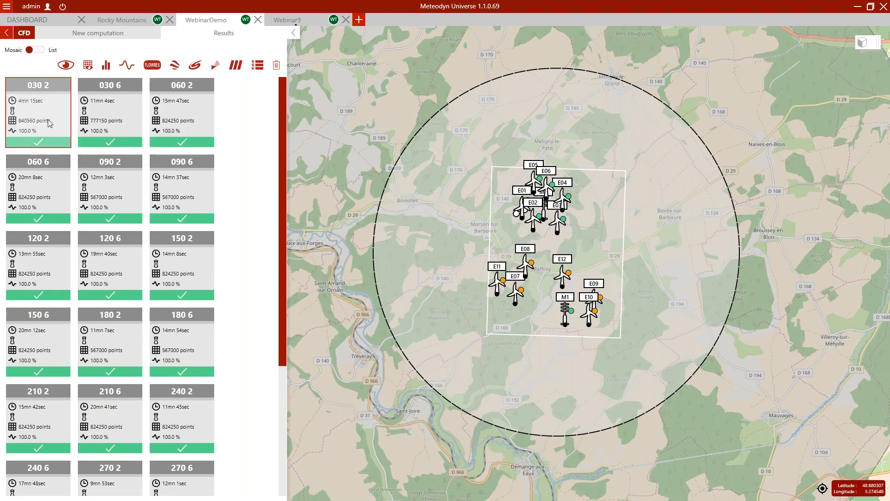
# Display the speed up factor map at height 80 and the computation mesh for direction 030 2, checking the other available variables.
pyautogui.click(65, 66)
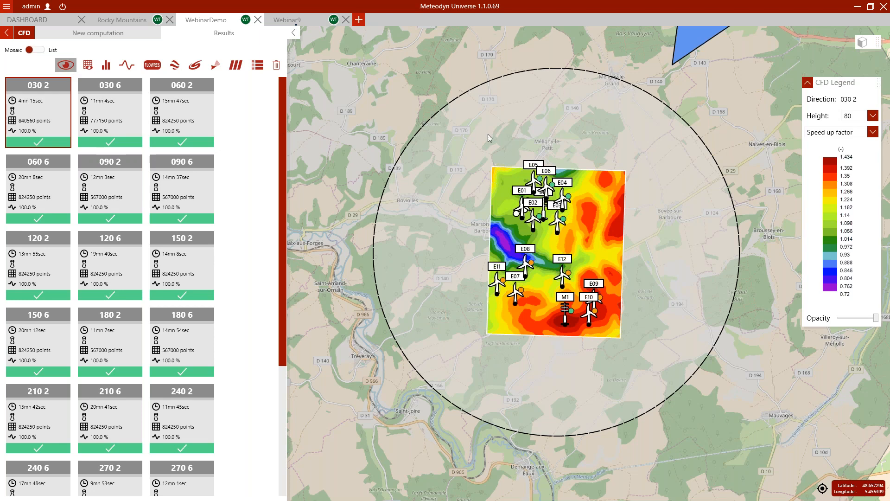
pyautogui.click(834, 132)
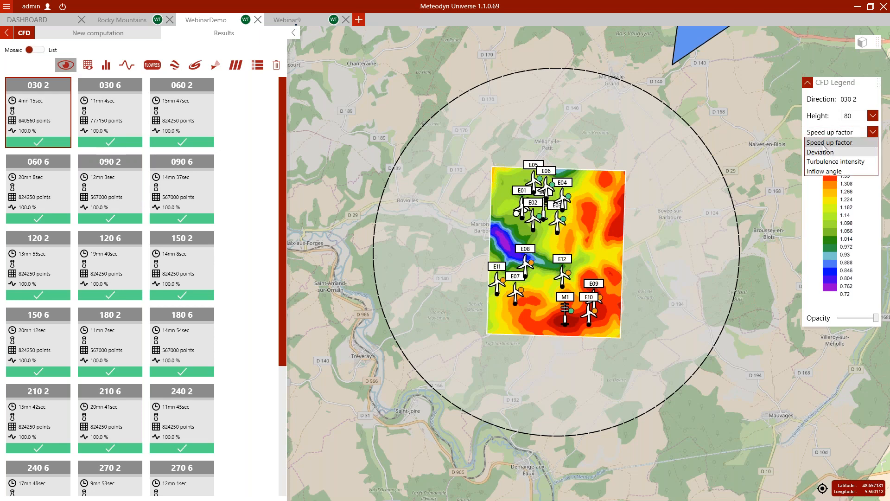
pyautogui.click(92, 69)
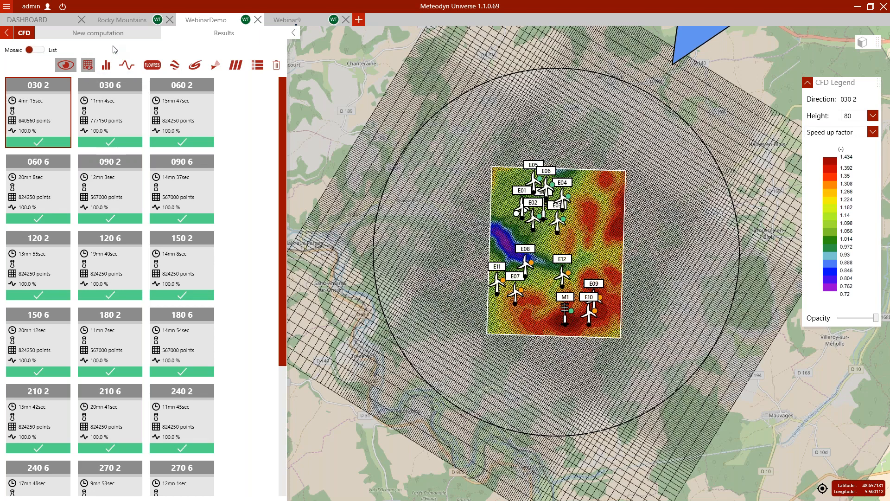
# Visualize the results table of direction 030 2 for the masts, wind turbines and vertical profiles with all variables, and close it.
pyautogui.click(106, 65)
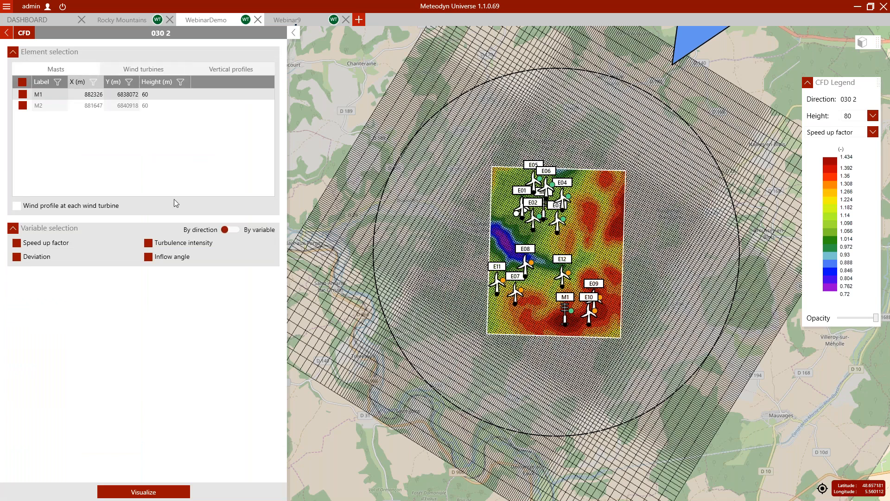
pyautogui.click(147, 69)
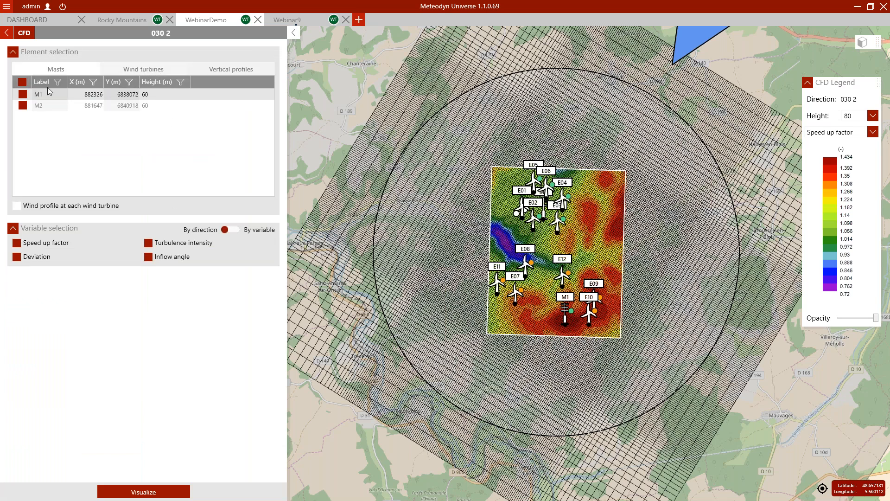
pyautogui.click(196, 71)
pyautogui.click(54, 75)
pyautogui.click(185, 490)
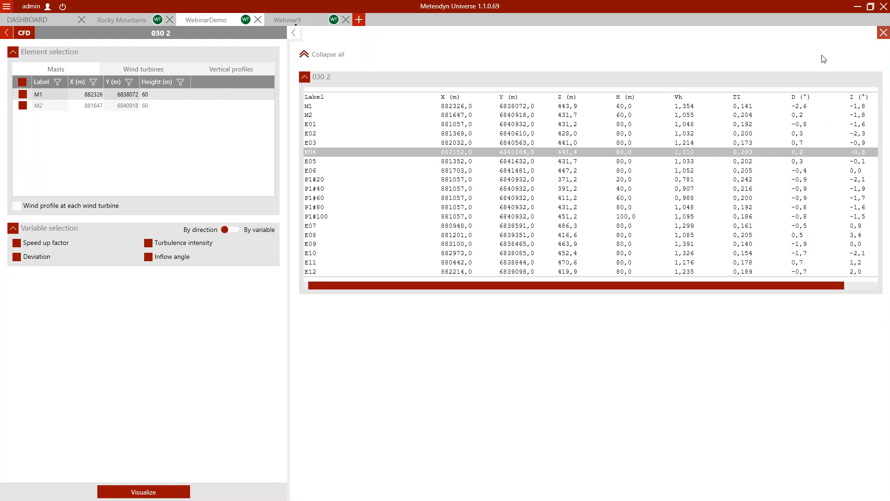
pyautogui.click(883, 32)
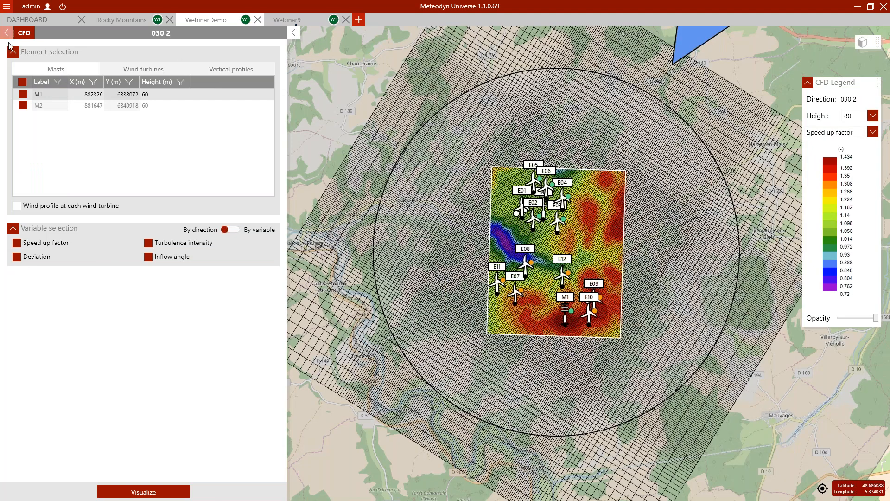
# Plot the convergence curves of direction 030 2 for all elements and variables, and examine the global, speed factor and deviation charts.
pyautogui.click(6, 34)
pyautogui.click(125, 70)
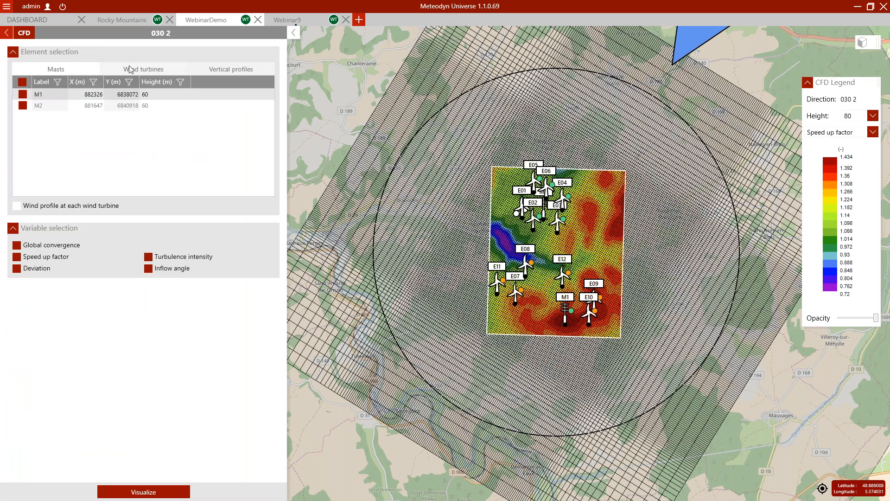
pyautogui.click(171, 68)
pyautogui.click(224, 70)
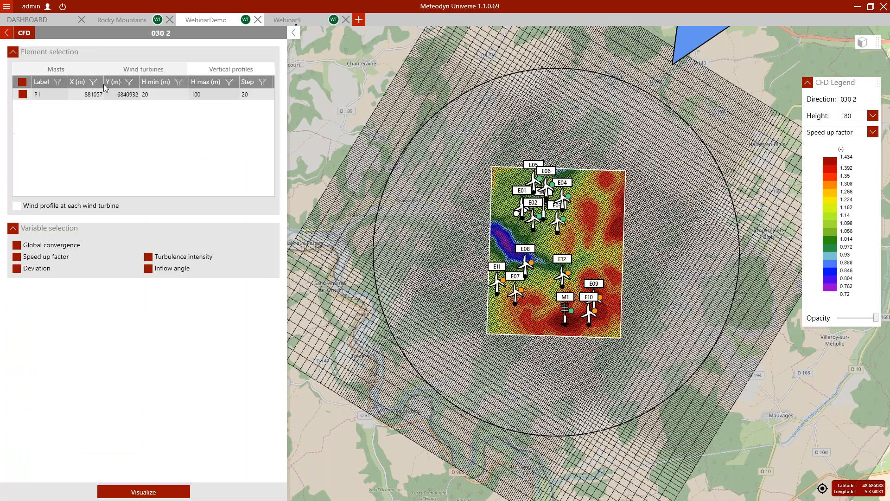
pyautogui.click(77, 67)
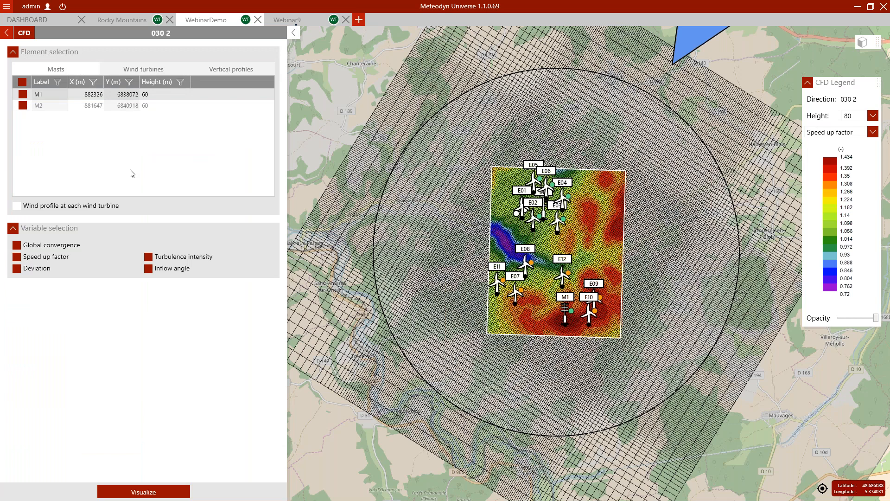
pyautogui.click(144, 492)
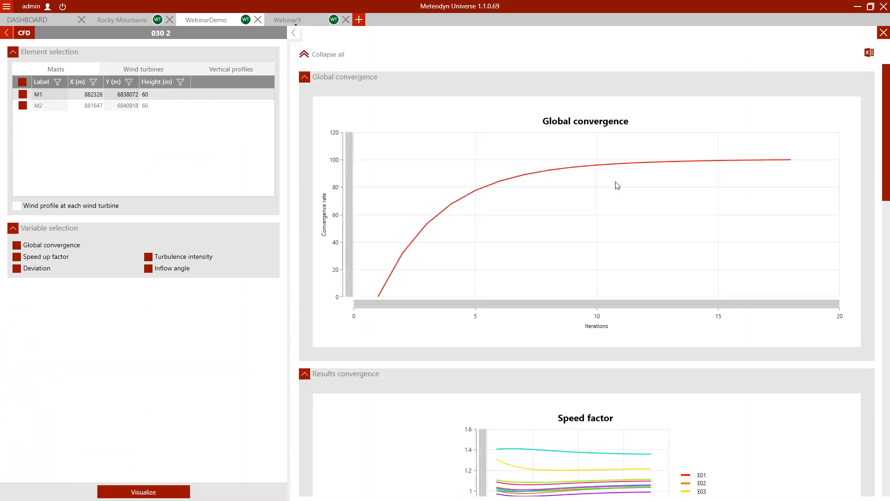
pyautogui.scroll(-5, 555, 211)
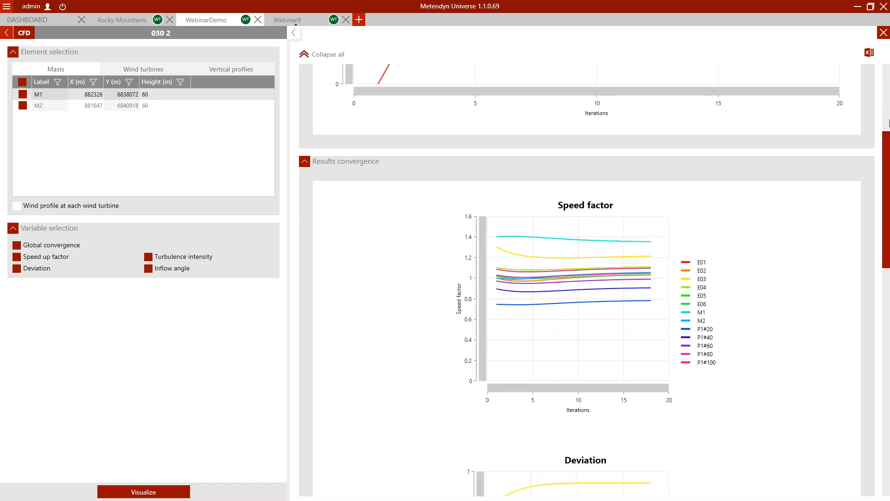
pyautogui.scroll(-7, 510, 186)
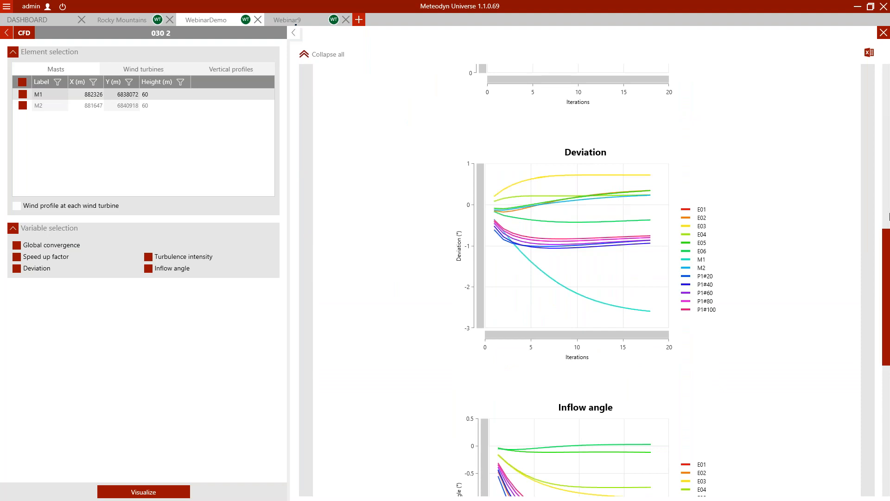
pyautogui.moveTo(886, 236); pyautogui.dragTo(883, 37)
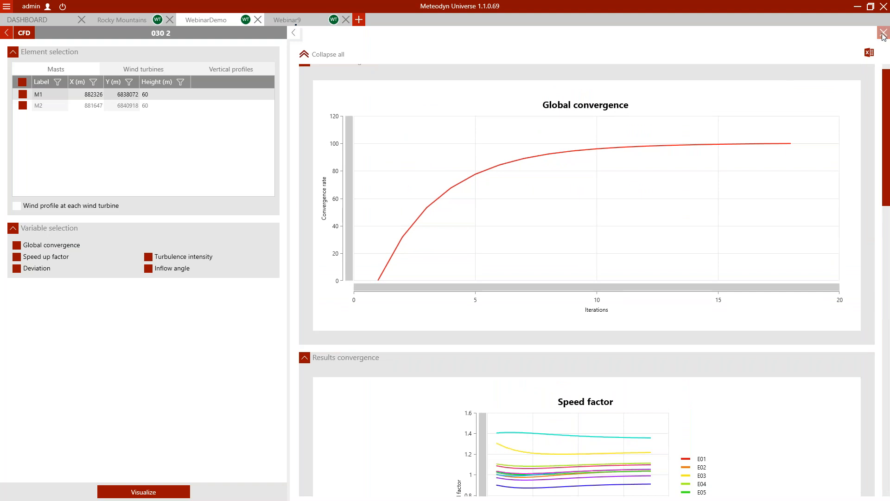
# Close the convergence charts of direction 030 2 and return to the list of CFD results.
pyautogui.click(883, 34)
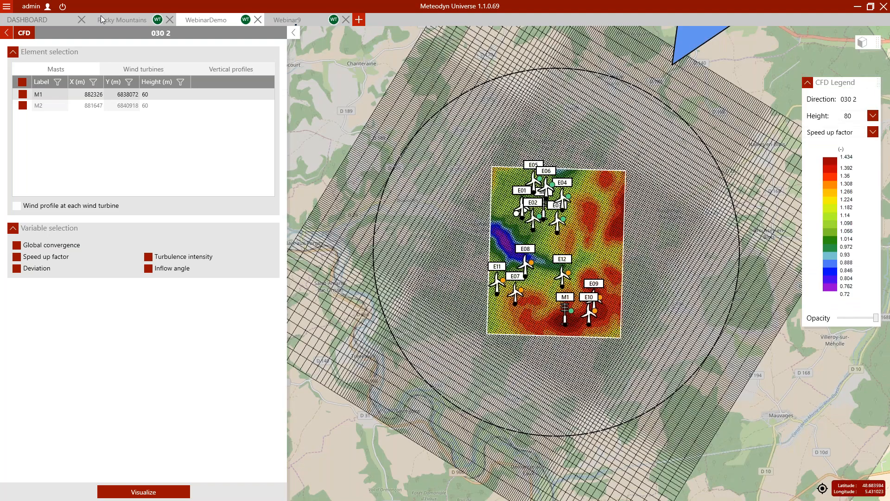
pyautogui.click(7, 32)
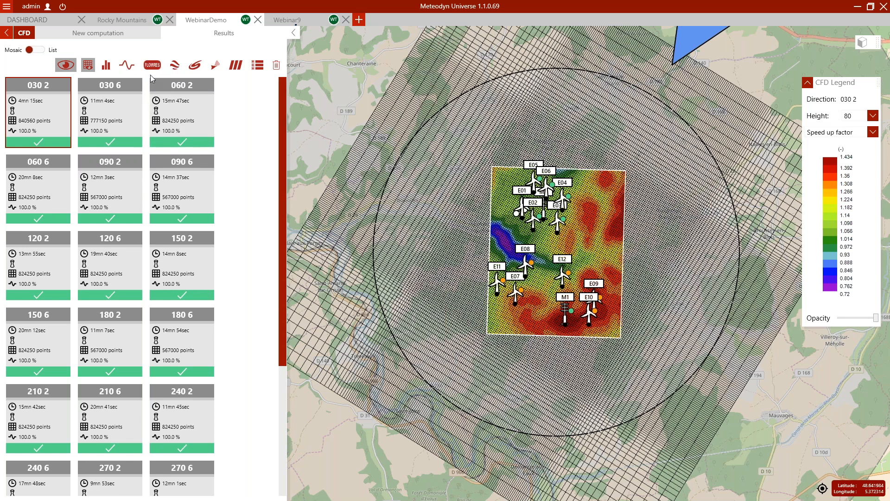
pyautogui.click(235, 65)
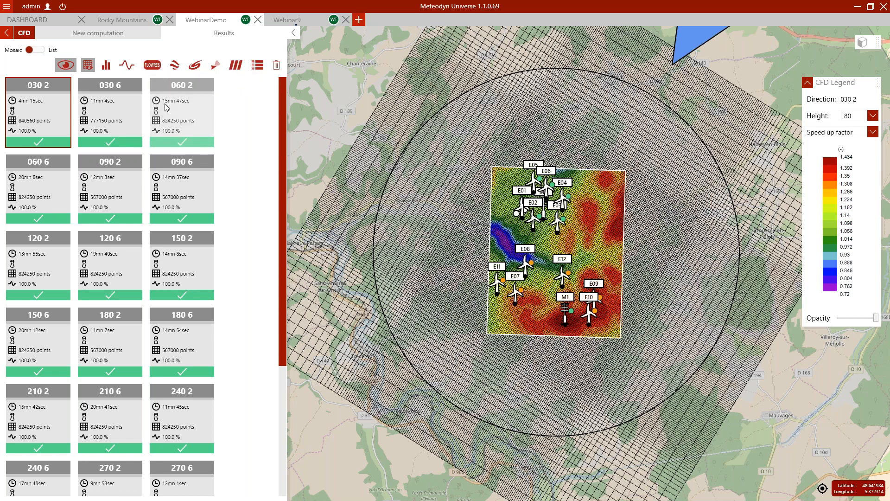
pyautogui.click(7, 33)
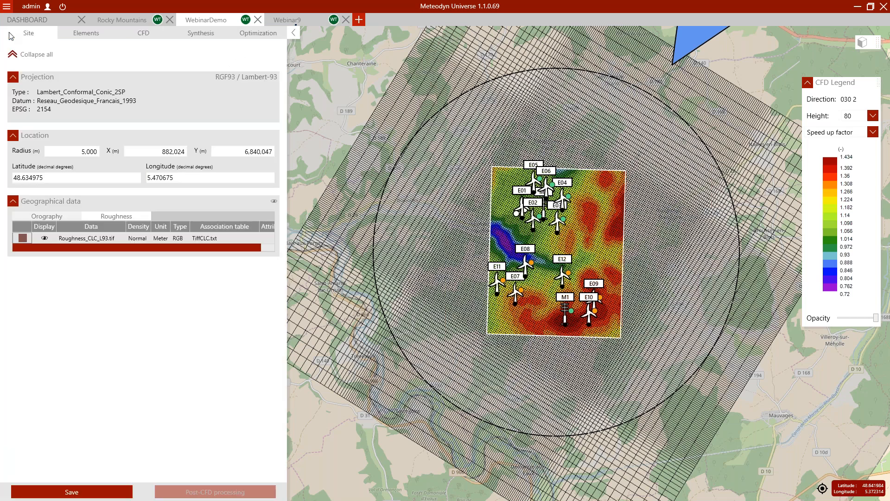
pyautogui.click(146, 33)
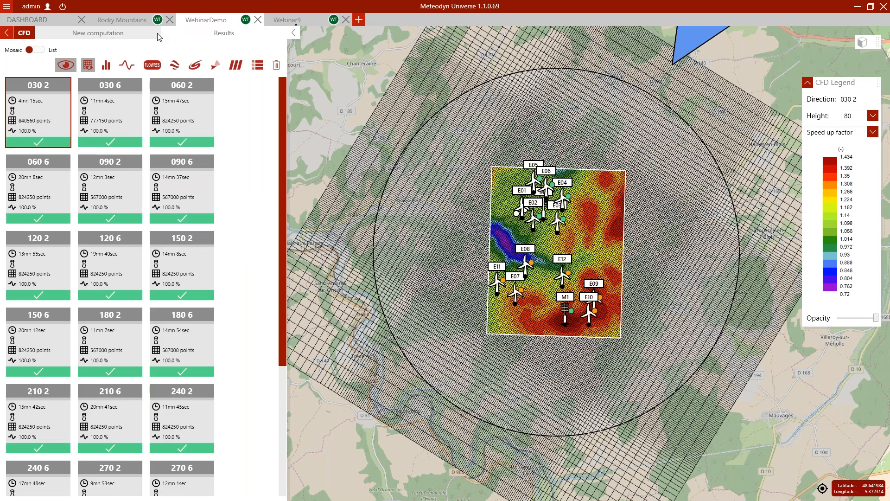
# Go to the synthesis section of WebinarDemo, view its results and open a new synthesis in a widened form.
pyautogui.click(7, 33)
pyautogui.click(211, 35)
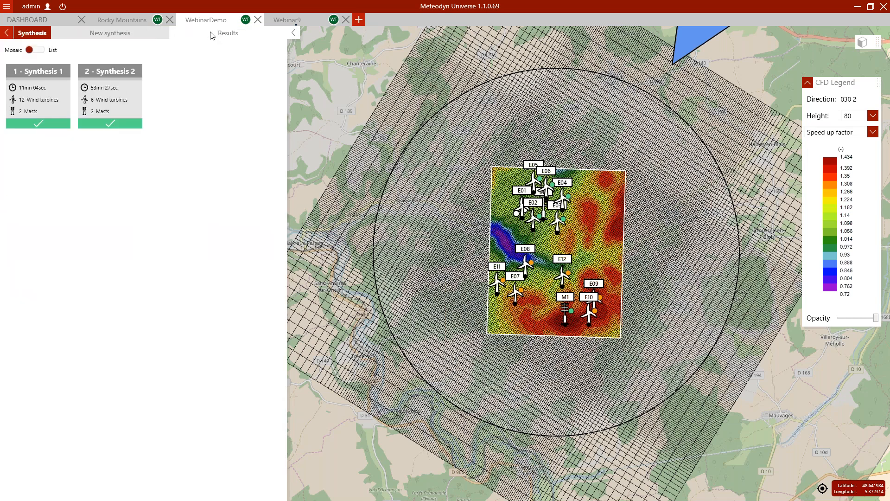
pyautogui.click(112, 36)
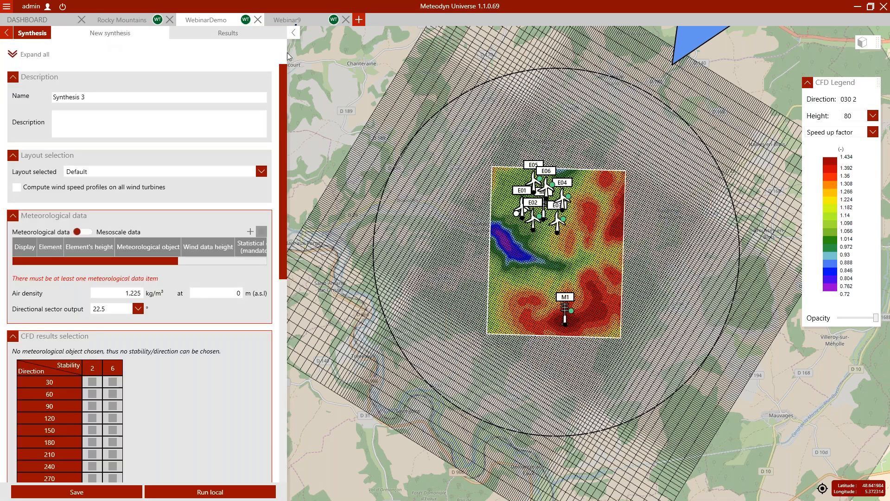
pyautogui.moveTo(288, 53); pyautogui.dragTo(323, 52)
pyautogui.click(281, 132)
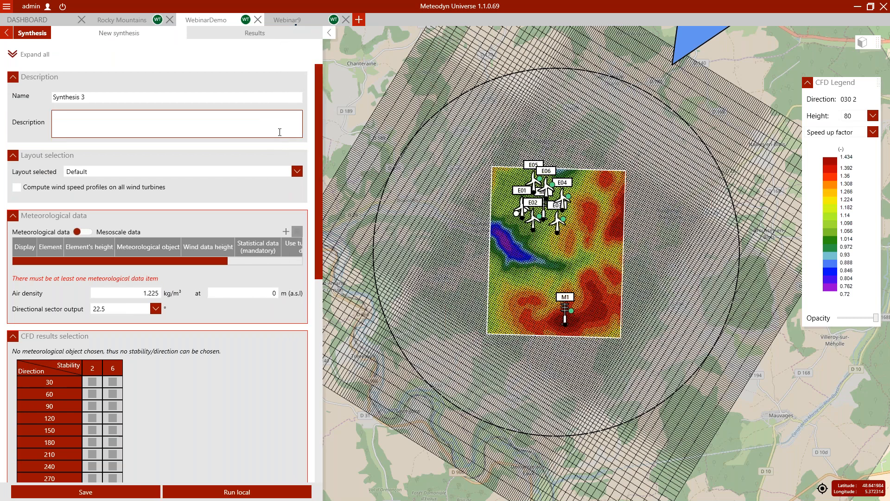
# Return to the CFD results and hide the speed up factor map and computation mesh of direction 030 2.
pyautogui.click(7, 32)
pyautogui.click(161, 33)
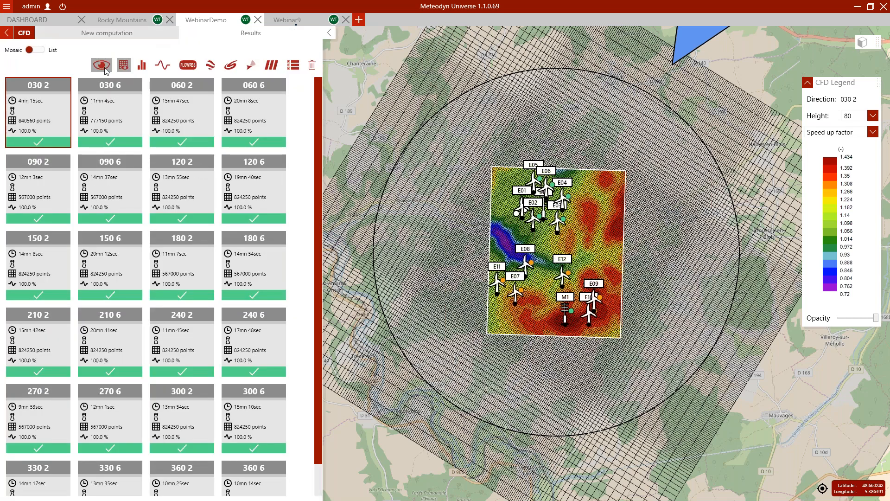
pyautogui.click(124, 65)
pyautogui.click(125, 66)
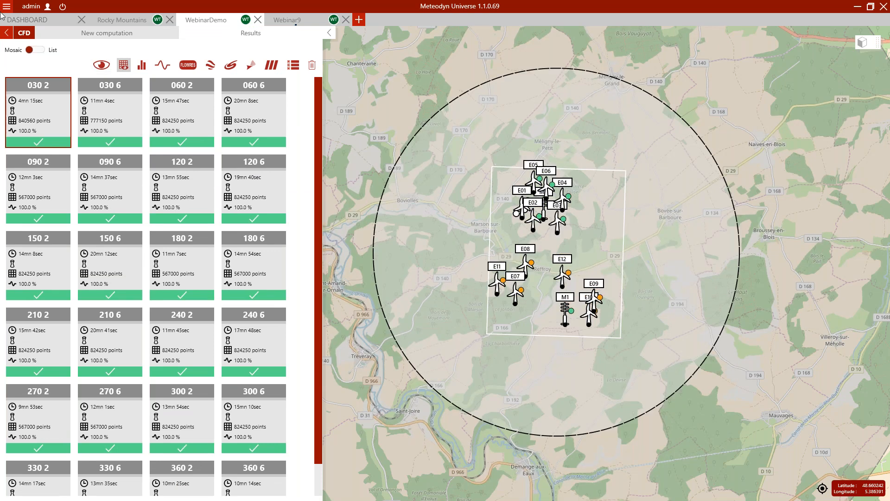
# Reopen the new synthesis form and set its layout to All elements.
pyautogui.click(6, 33)
pyautogui.click(238, 33)
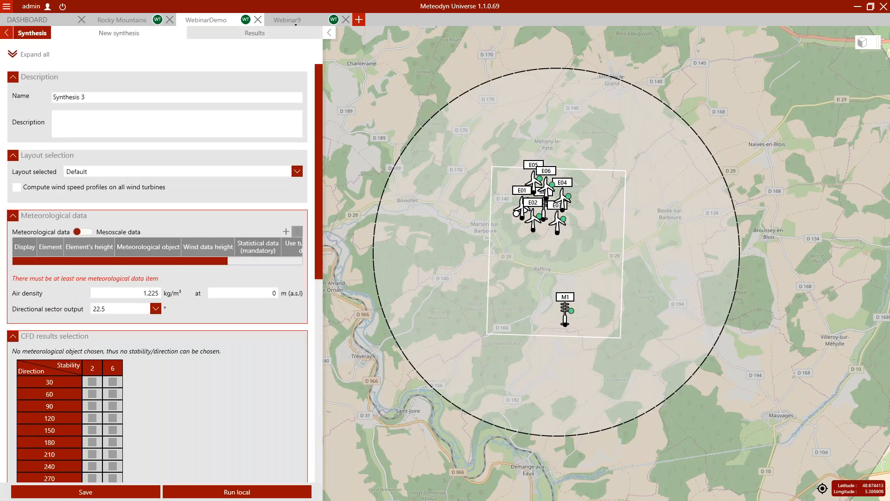
pyautogui.moveTo(342, 94); pyautogui.dragTo(360, 95)
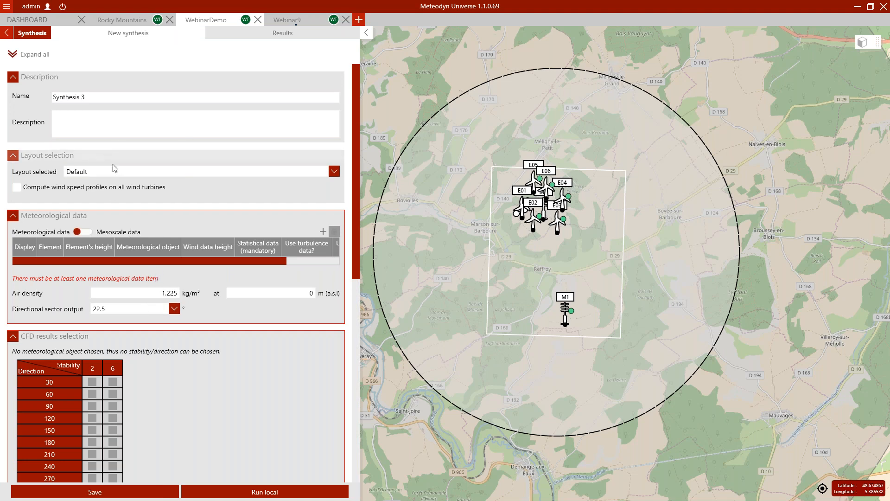
pyautogui.click(196, 172)
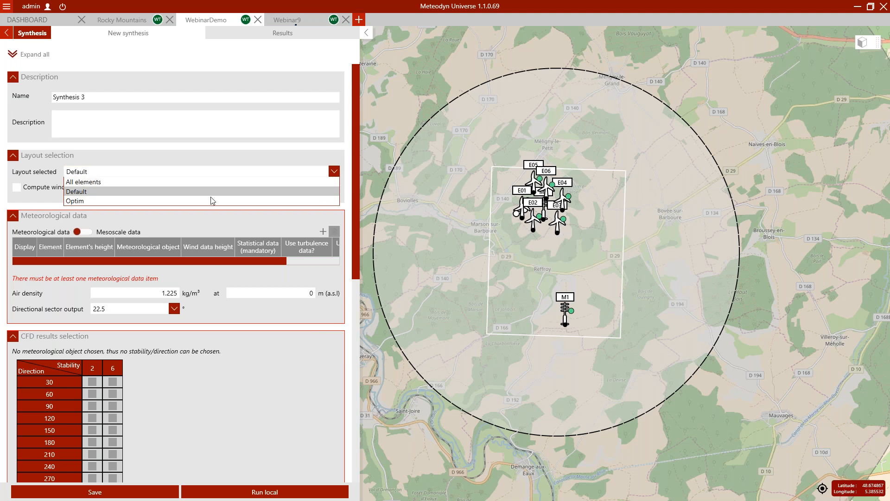
pyautogui.click(91, 192)
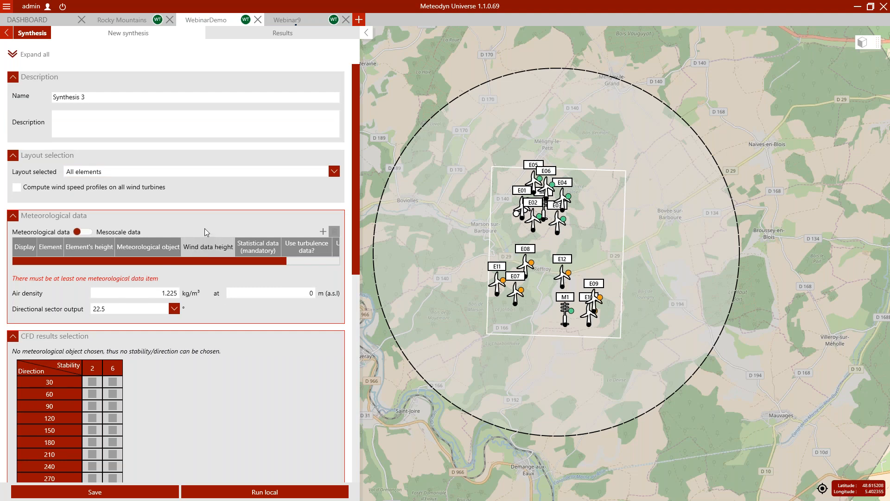
# Add two meteorological data items to the synthesis, one for mast M1 and one for mast M2.
pyautogui.click(323, 232)
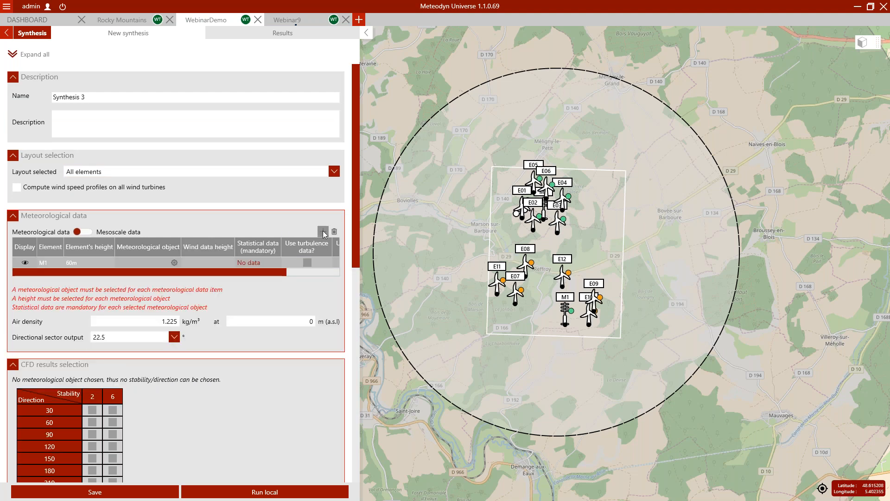
pyautogui.click(323, 232)
pyautogui.moveTo(364, 172); pyautogui.dragTo(403, 173)
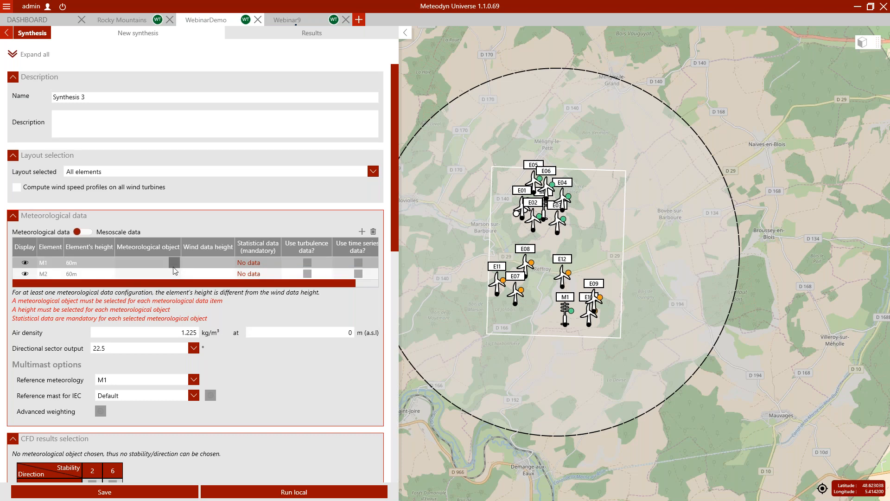
# Assign the Mast Measurement - 1Y TS meteorological object to both M1 and M2, and close the object list.
pyautogui.click(175, 262)
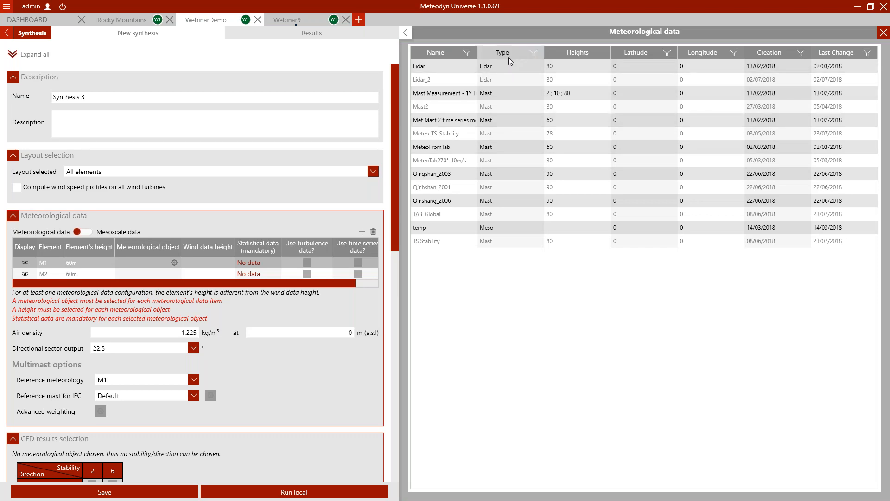
pyautogui.doubleClick(459, 93)
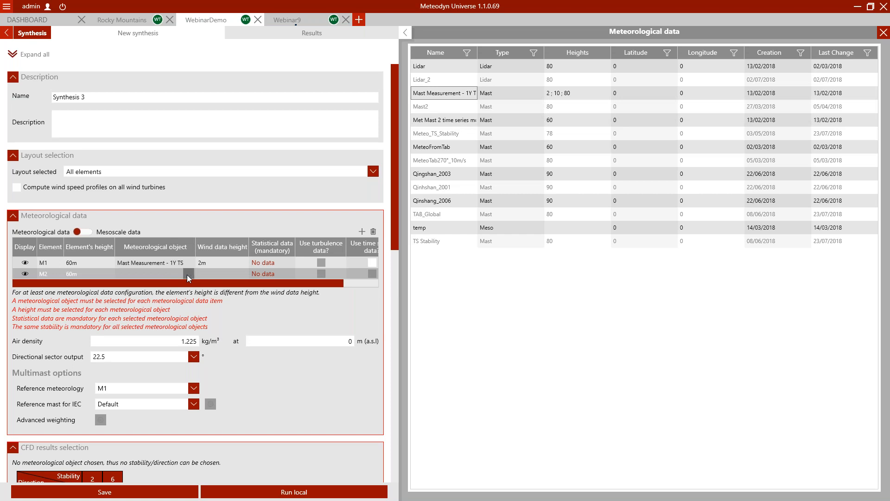
pyautogui.doubleClick(451, 94)
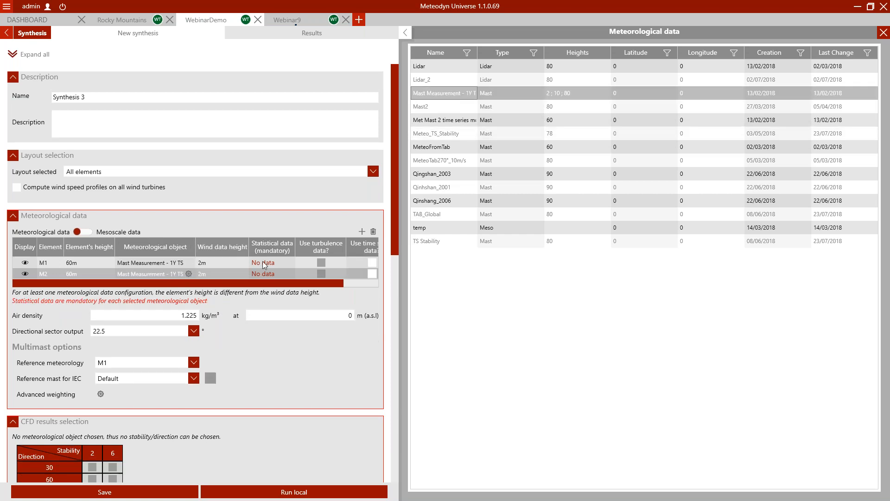
pyautogui.click(883, 32)
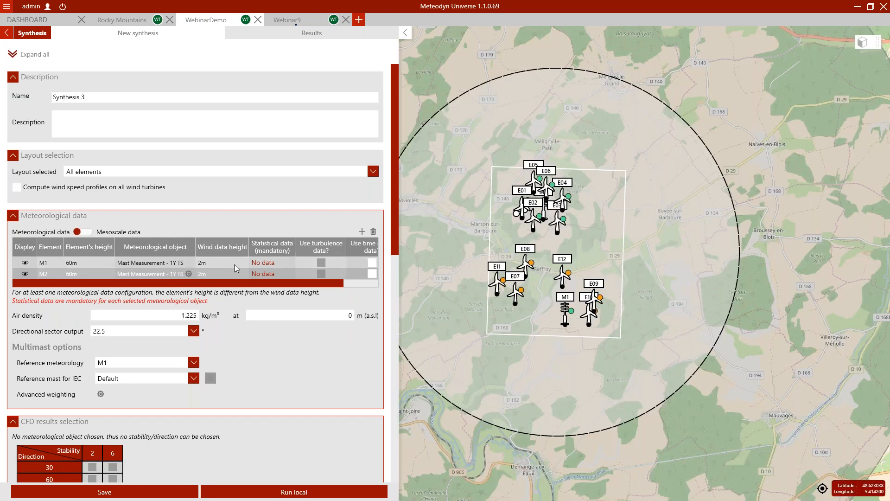
# Set the wind data height of M1 and M2 to 80m and enable the use of time series data for M1.
pyautogui.doubleClick(235, 265)
pyautogui.click(230, 283)
pyautogui.doubleClick(222, 275)
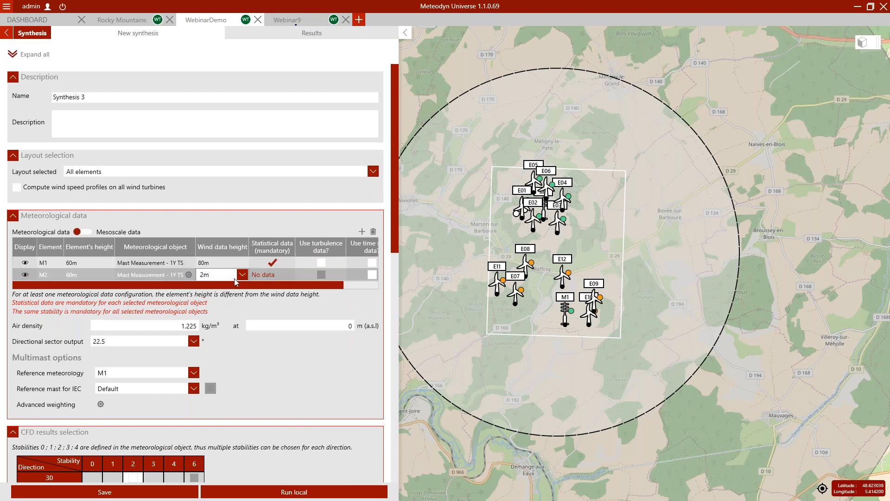
pyautogui.click(218, 295)
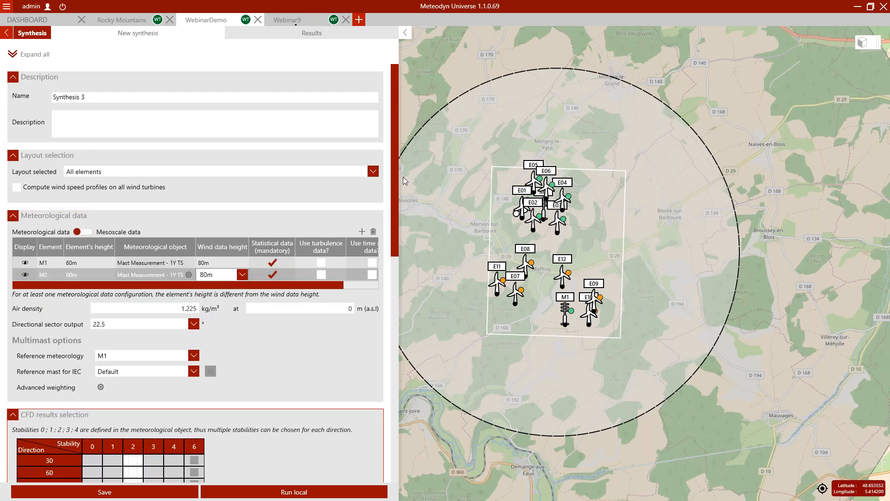
pyautogui.moveTo(402, 179); pyautogui.dragTo(476, 180)
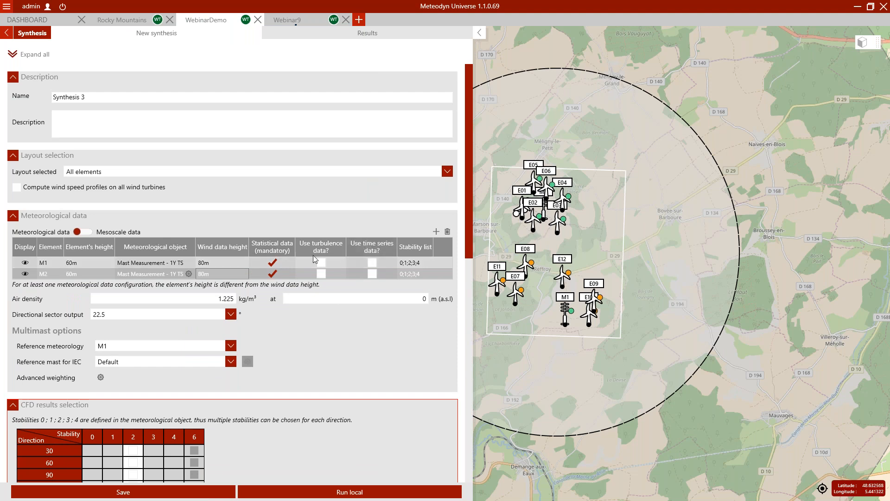
pyautogui.click(374, 265)
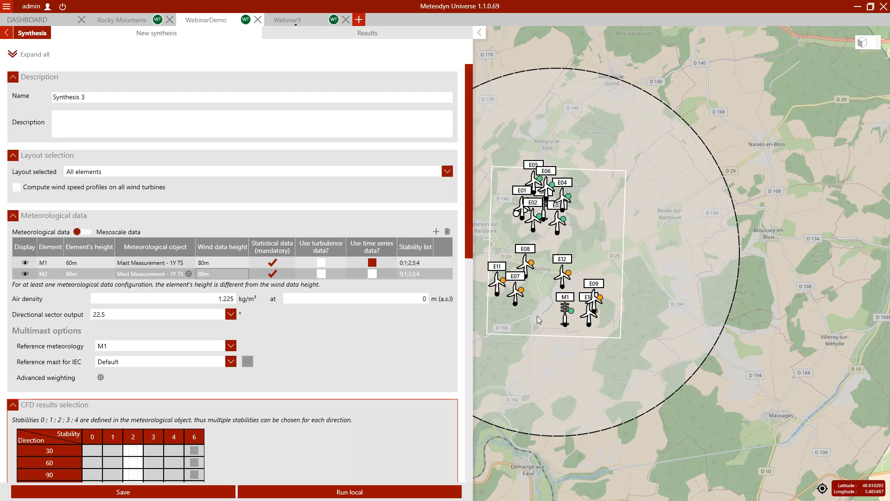
# Select the CFD results of all directions from 30 to 360 for stability 2.
pyautogui.moveTo(472, 169); pyautogui.dragTo(402, 211)
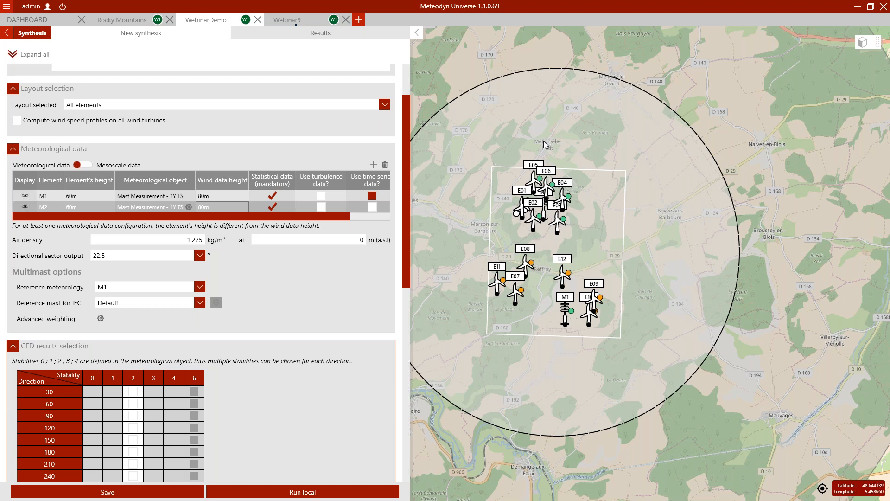
pyautogui.moveTo(409, 185); pyautogui.dragTo(410, 256)
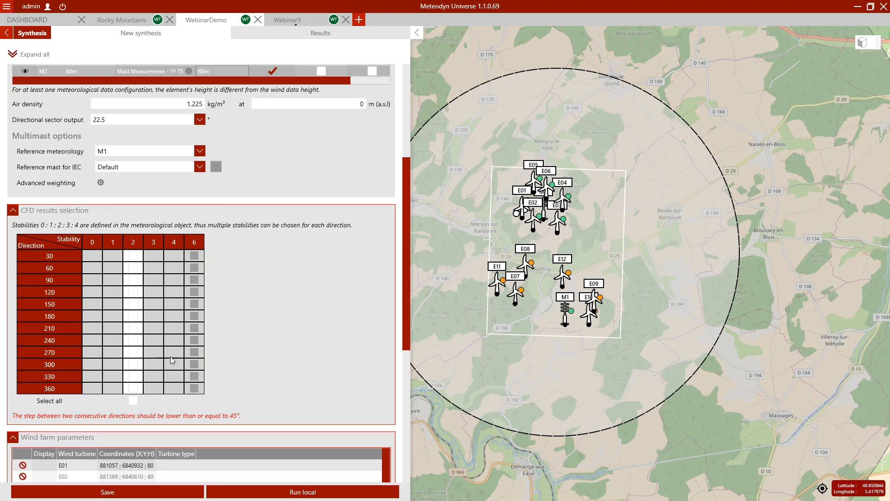
pyautogui.scroll(2, 219, 294)
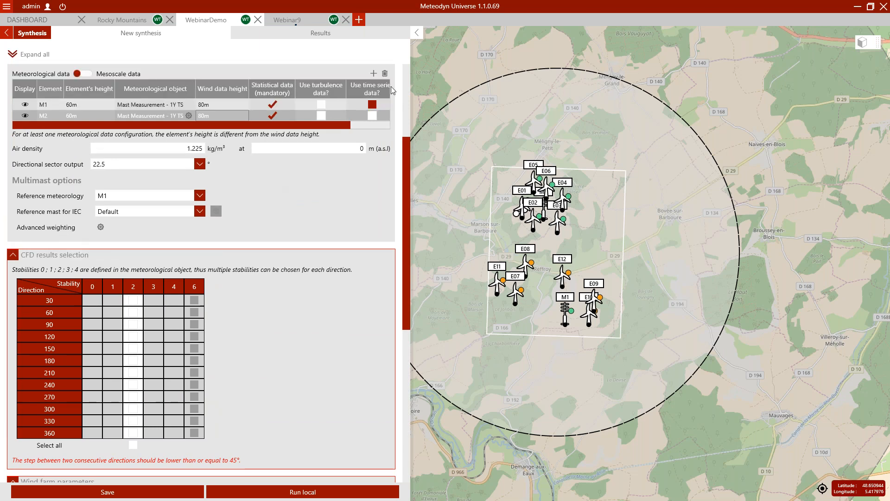
pyautogui.moveTo(411, 77); pyautogui.dragTo(436, 88)
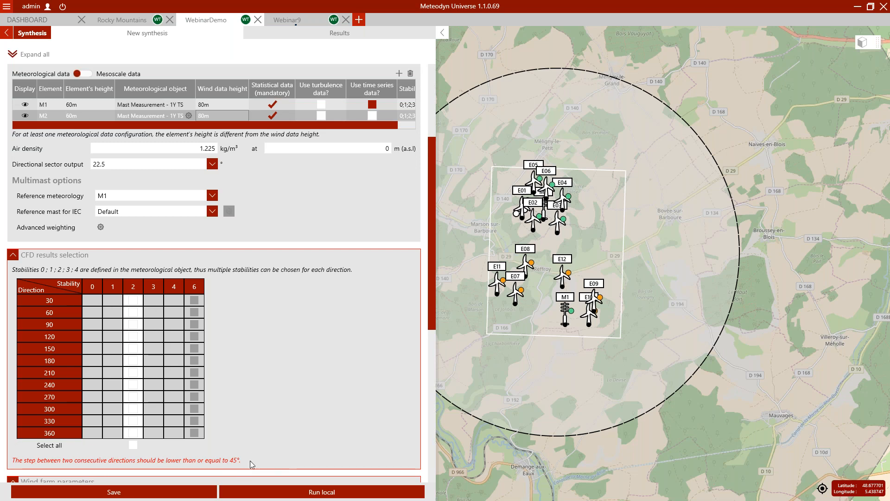
pyautogui.click(133, 445)
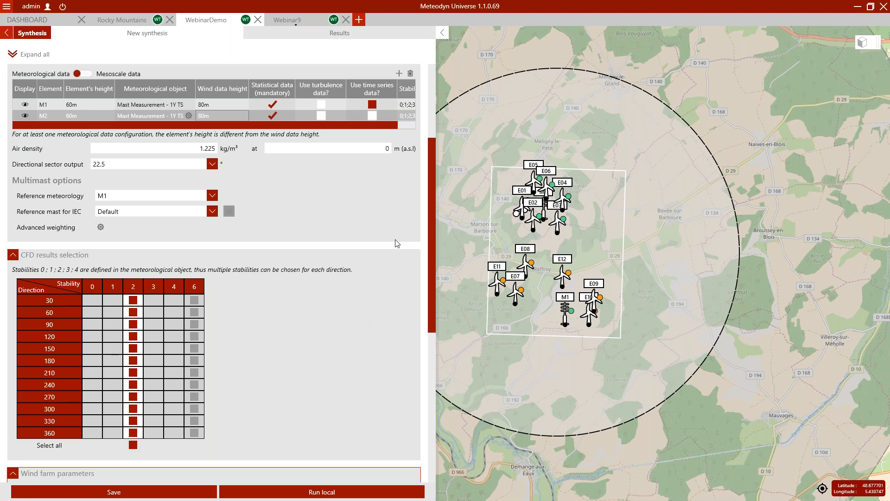
# Select all wind turbines up to E12 in the wind farm parameters and assign them the ENERCON E-82 E4 type.
pyautogui.moveTo(432, 196); pyautogui.dragTo(429, 291)
pyautogui.scroll(-3, 429, 291)
pyautogui.scroll(-3, 301, 294)
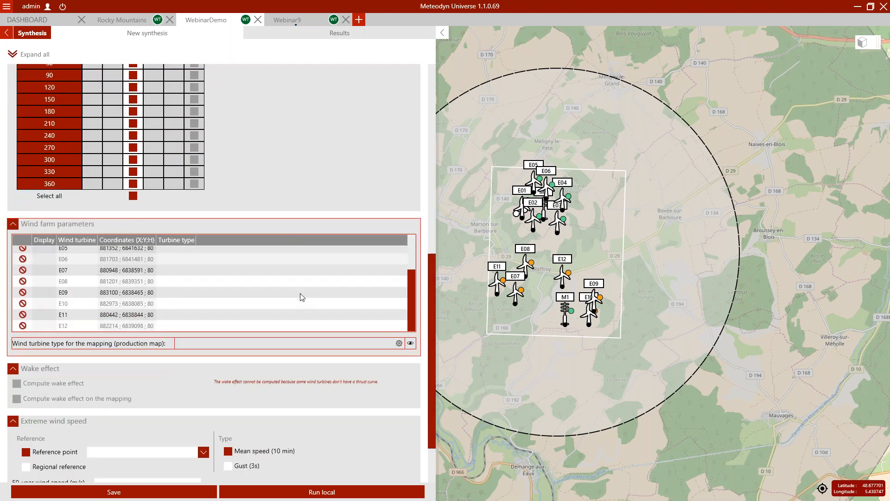
pyautogui.keyDown('shift'); pyautogui.click(165, 321); pyautogui.keyUp('shift')
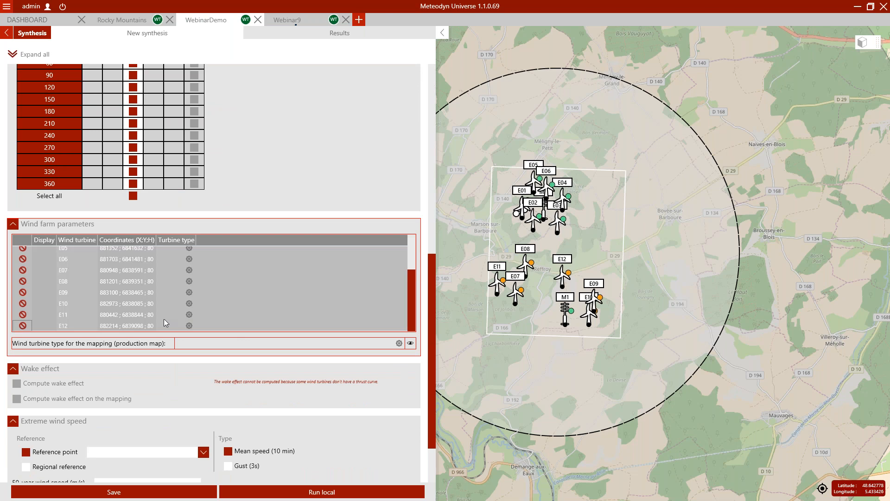
pyautogui.click(182, 278)
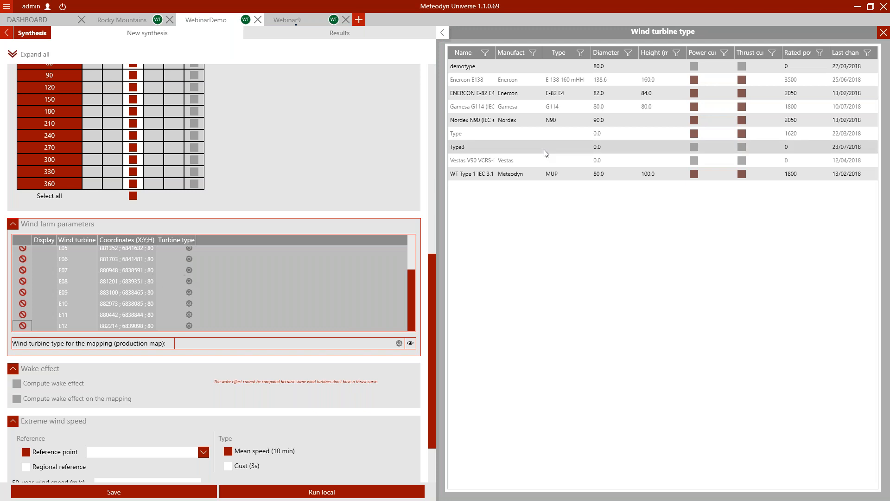
pyautogui.click(482, 93)
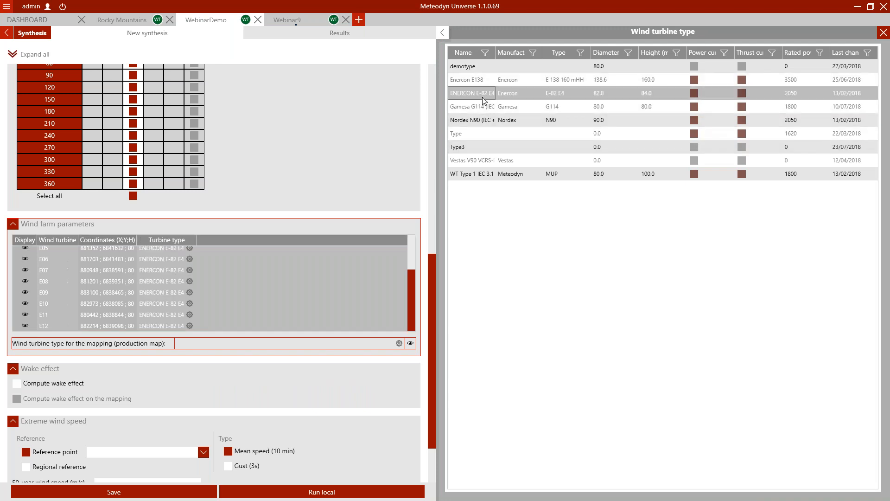
# Set the wind turbine type for the production mapping to Enercon E138 and close the type list.
pyautogui.click(399, 343)
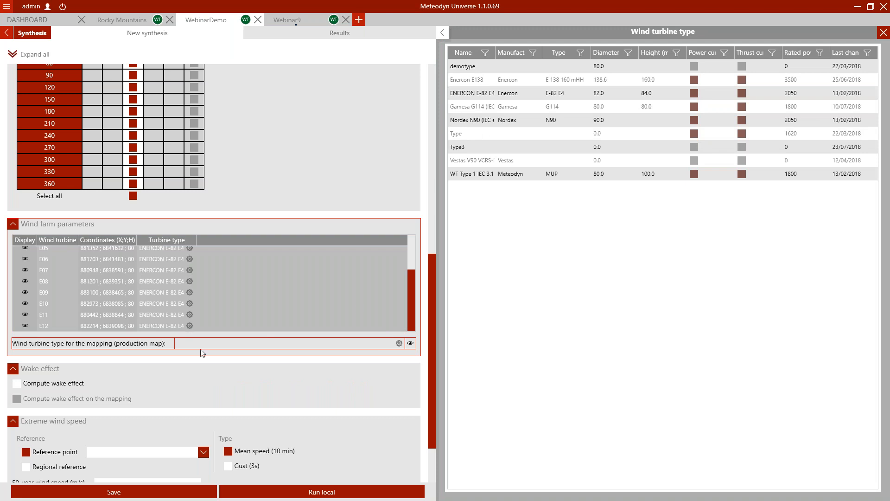
pyautogui.click(470, 83)
pyautogui.click(882, 33)
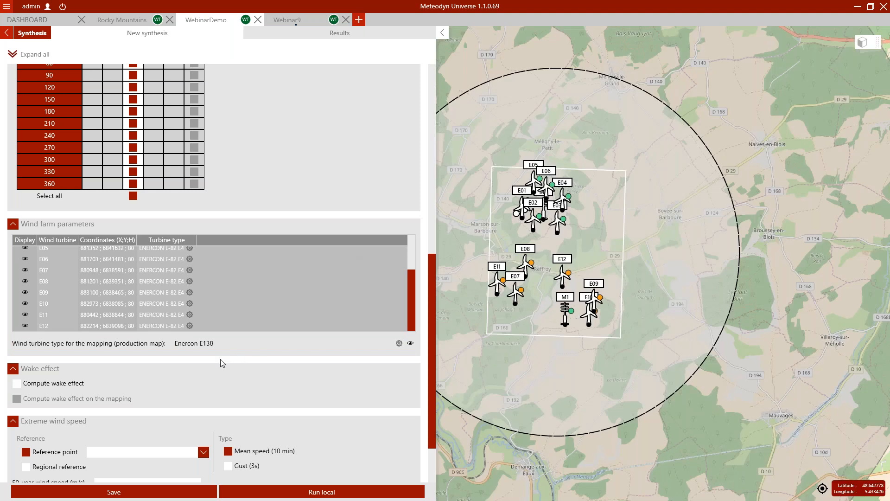
# Enable the wake effect computation and check the available speed reduction and added turbulence models.
pyautogui.scroll(-2, 236, 359)
pyautogui.click(73, 340)
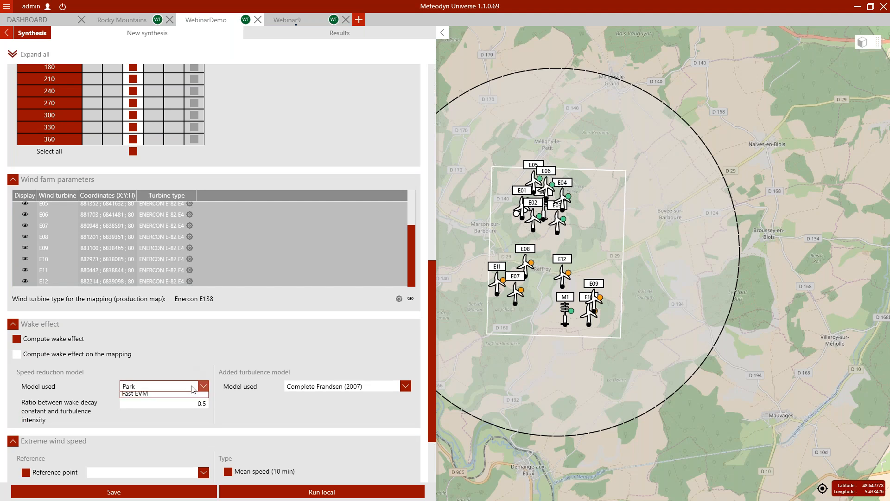
pyautogui.scroll(-4, 371, 338)
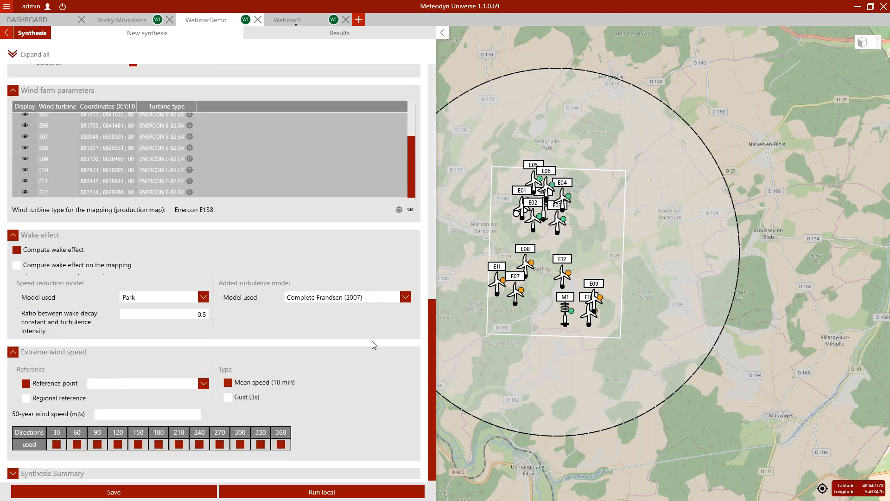
pyautogui.click(318, 299)
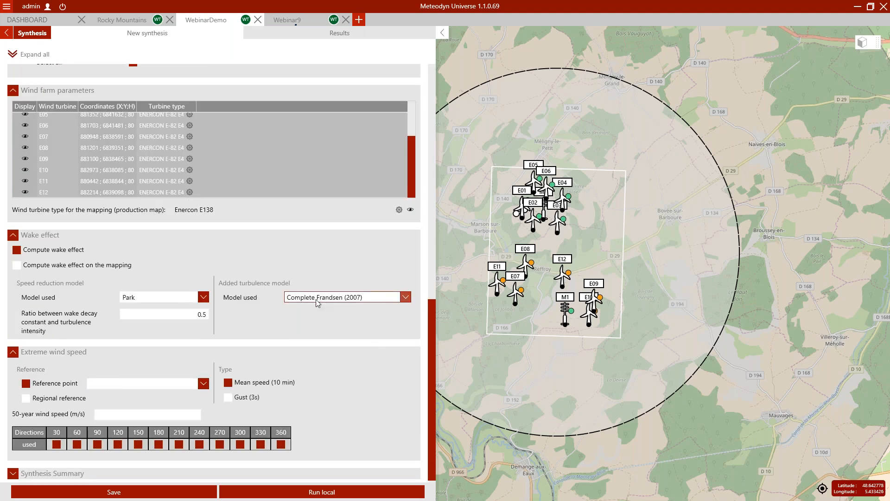
pyautogui.click(326, 304)
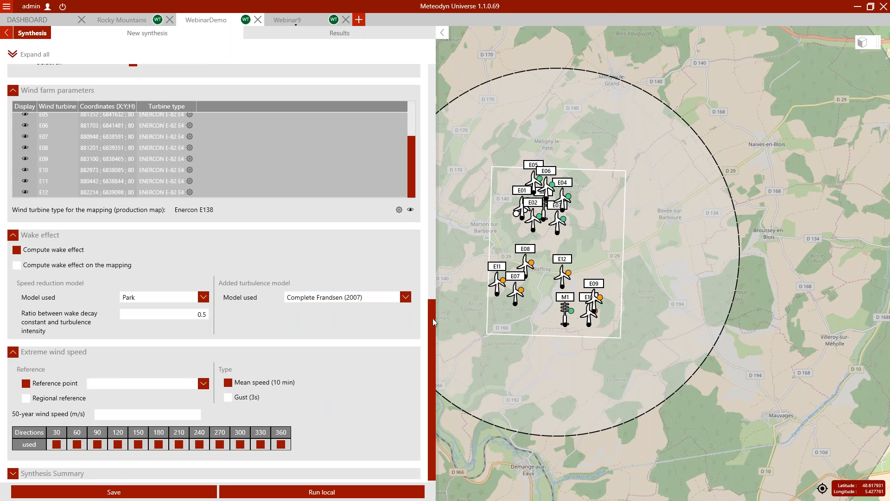
# Expand the synthesis summary and review the meteorological data used and the available results.
pyautogui.scroll(-1, 432, 319)
pyautogui.click(58, 468)
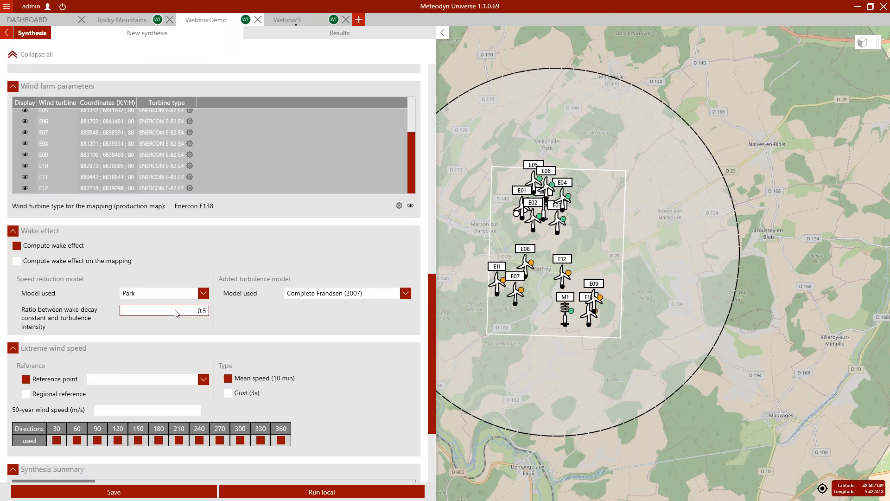
pyautogui.scroll(-5, 176, 315)
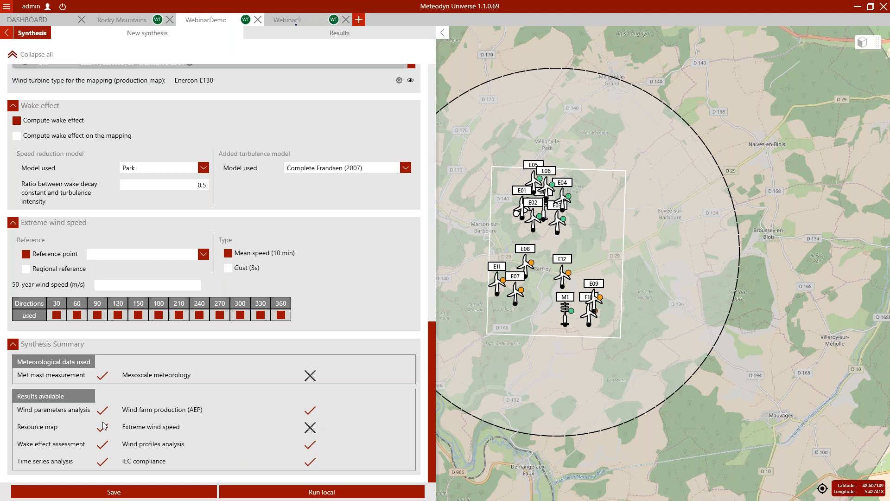
pyautogui.moveTo(434, 334); pyautogui.dragTo(429, 390)
pyautogui.scroll(1, 310, 343)
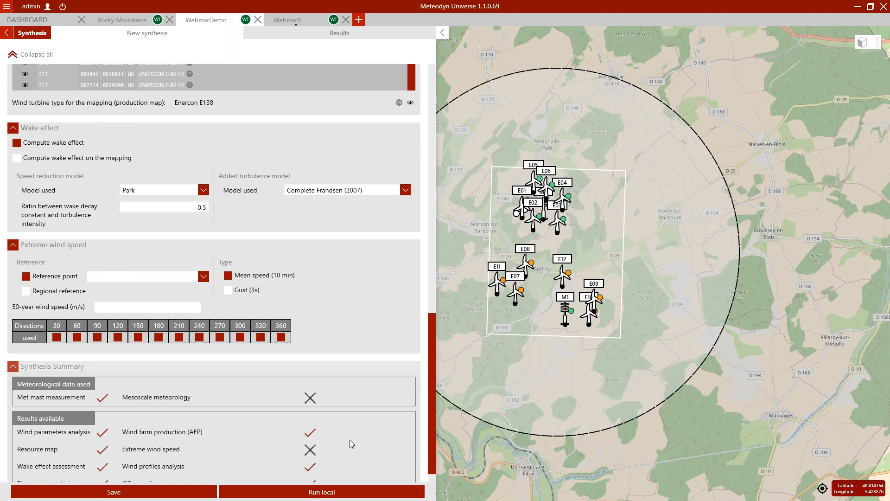
# Open the synthesis results and compare the wind turbine layouts of Synthesis 1 and Synthesis 2 on the map.
pyautogui.click(316, 37)
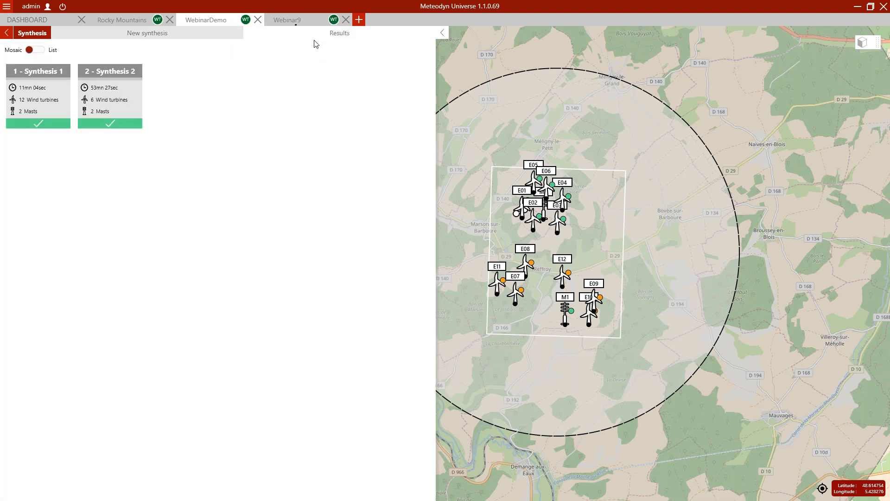
pyautogui.click(92, 99)
pyautogui.click(58, 111)
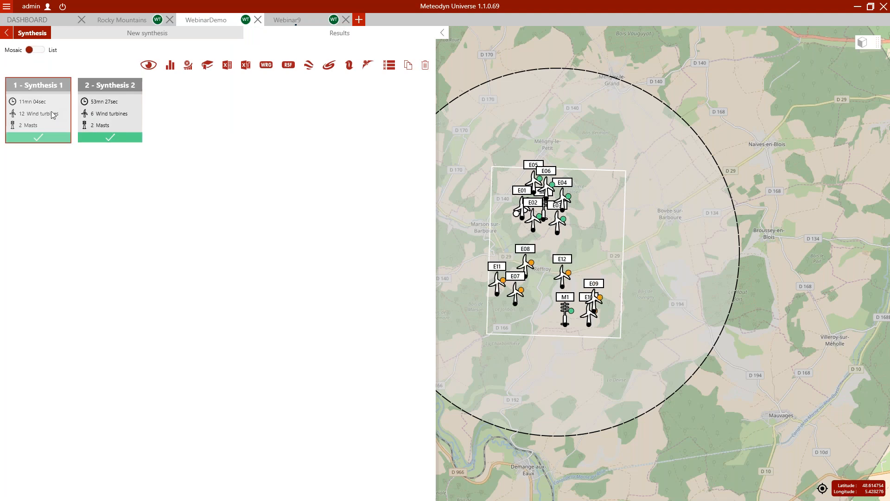
pyautogui.click(98, 110)
pyautogui.click(51, 114)
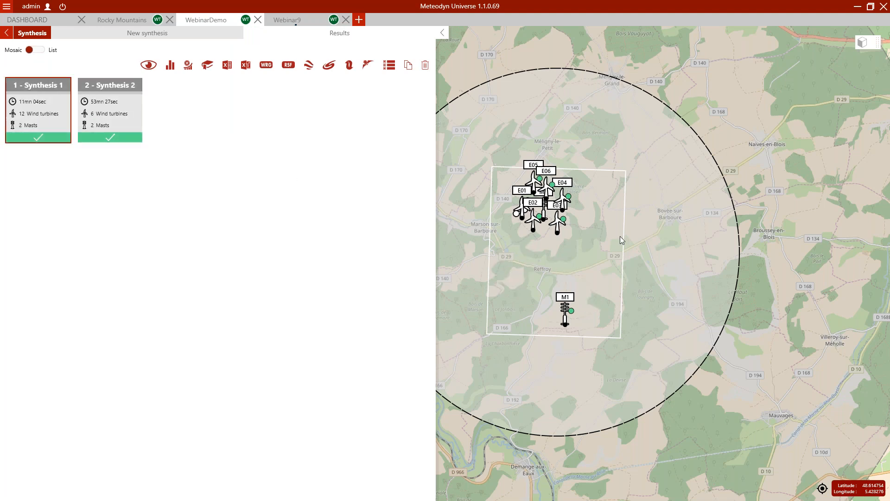
pyautogui.click(103, 113)
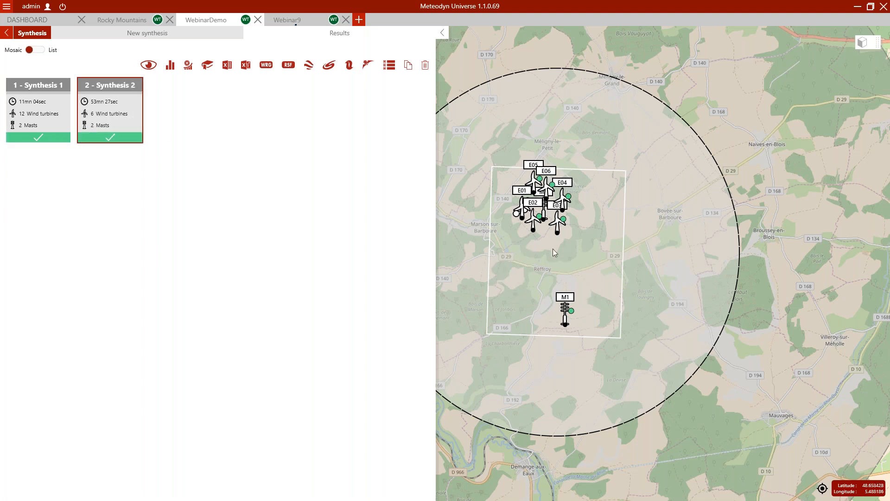
pyautogui.click(40, 115)
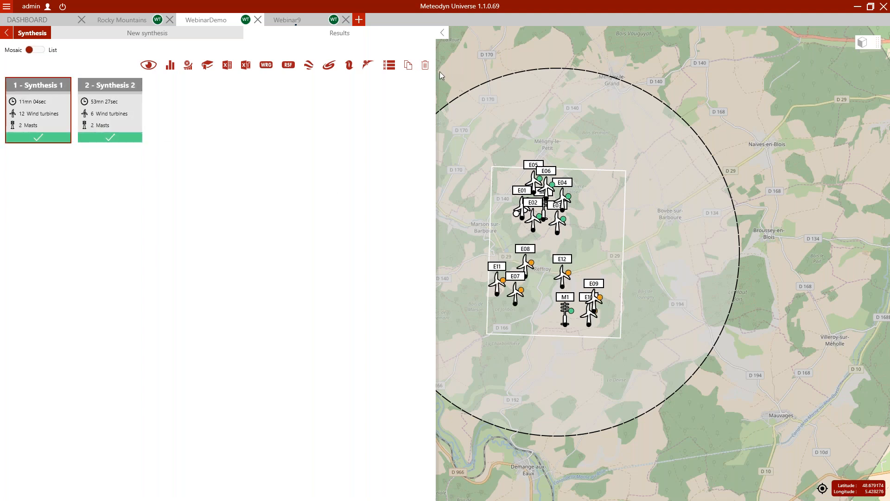
# Widen the map view, display the resource map of Synthesis 1 and check which variables it can show.
pyautogui.moveTo(437, 73); pyautogui.dragTo(383, 72)
pyautogui.click(94, 65)
pyautogui.click(835, 137)
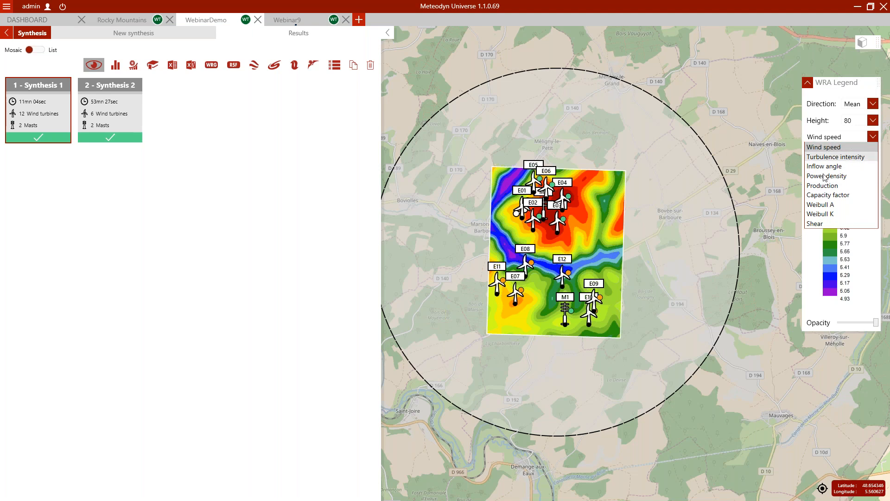
pyautogui.click(855, 138)
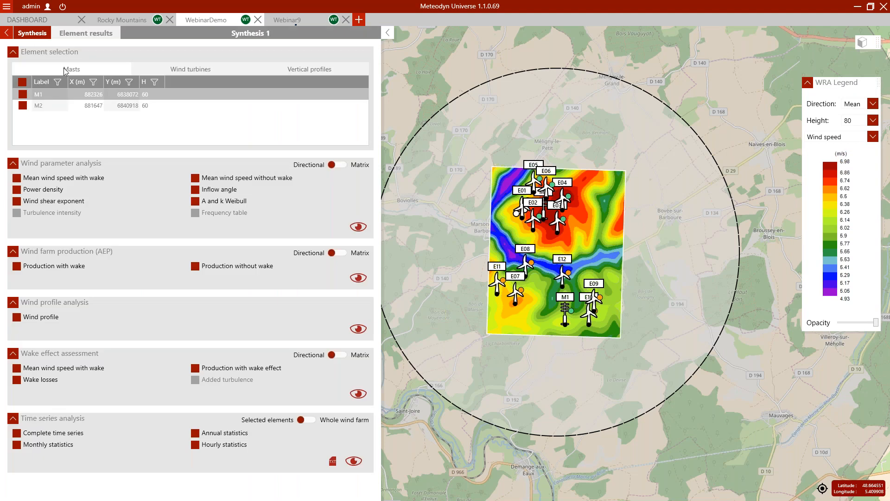
# Browse the wind turbines and vertical profiles in the element results of Synthesis 1, along with the available analyses.
pyautogui.click(207, 70)
pyautogui.click(251, 73)
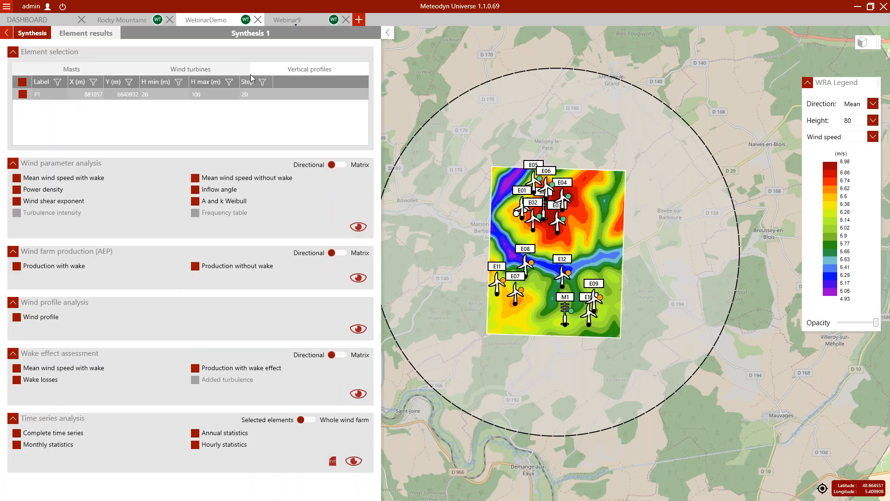
pyautogui.click(187, 72)
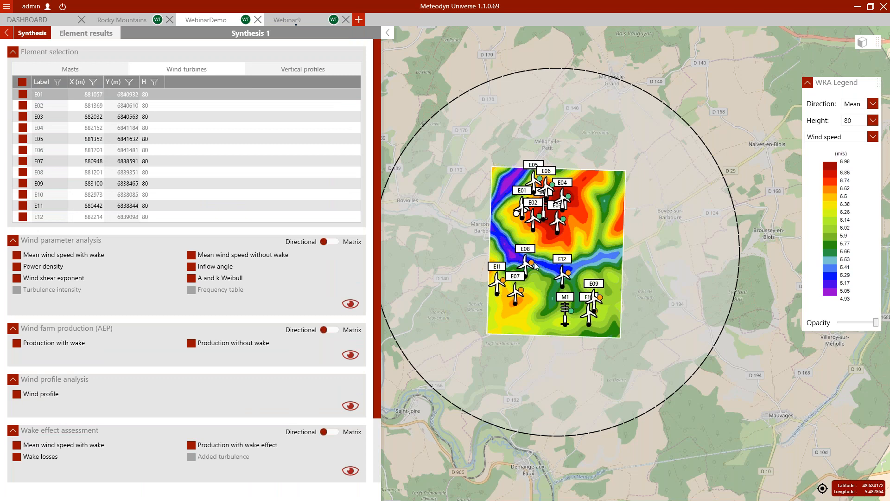
pyautogui.scroll(-4, 176, 280)
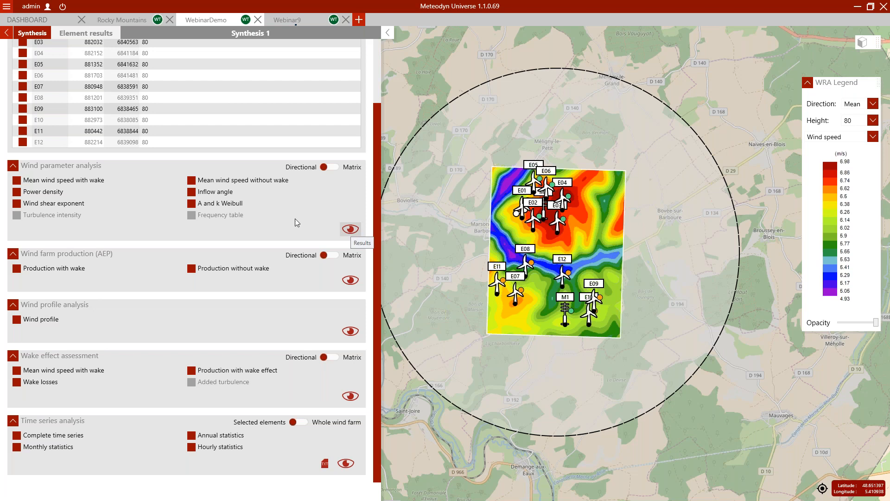
# View the wind parameter analysis tables for the selected elements, close them and return to the synthesis results.
pyautogui.click(351, 230)
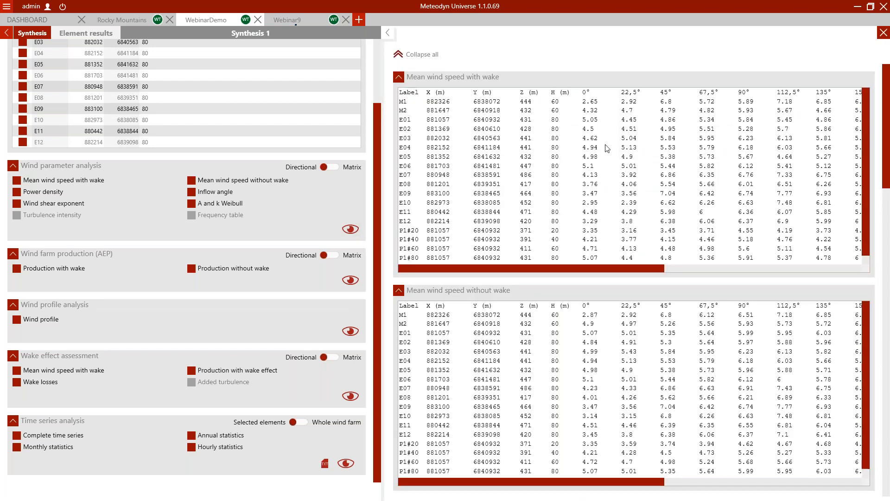
pyautogui.click(883, 33)
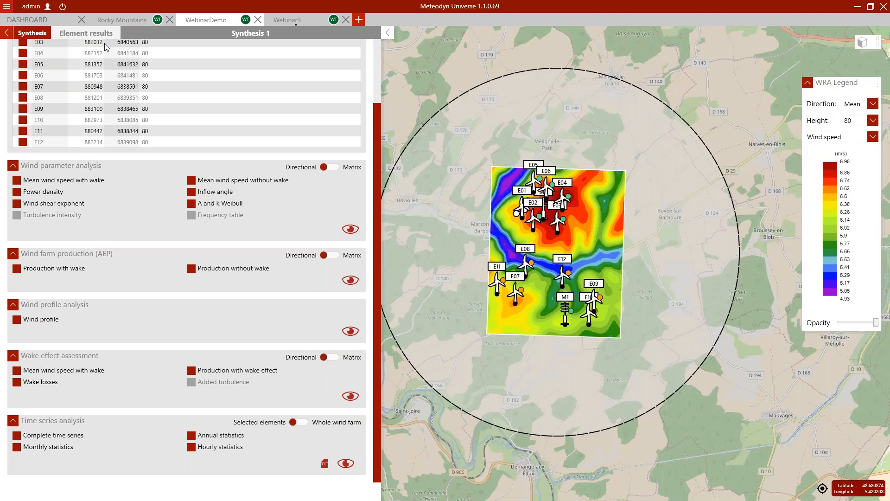
pyautogui.click(7, 32)
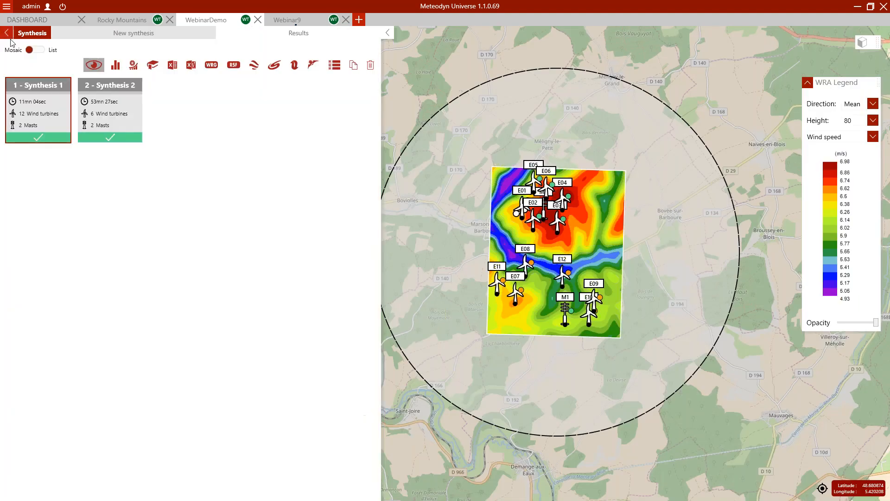
# Look through the result options of Synthesis 1 and switch the displayed resource map to Synthesis 2.
pyautogui.click(136, 67)
pyautogui.click(8, 35)
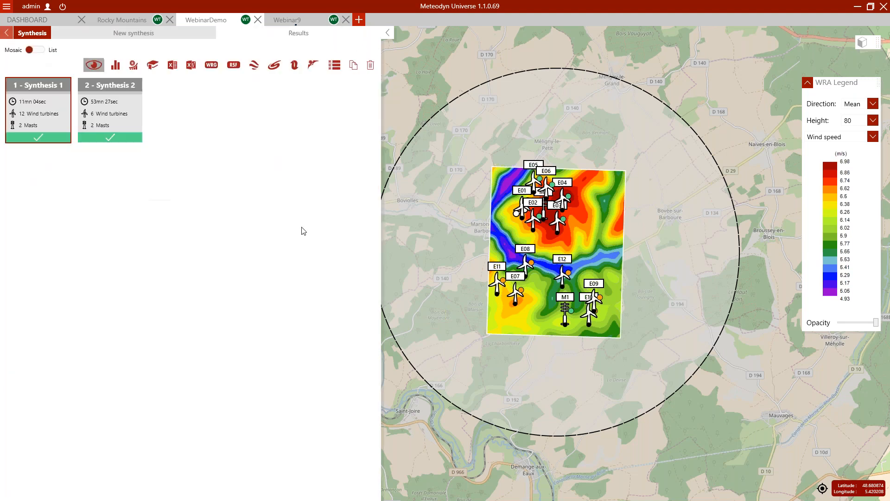
pyautogui.click(158, 69)
pyautogui.click(116, 116)
pyautogui.click(58, 116)
pyautogui.click(127, 110)
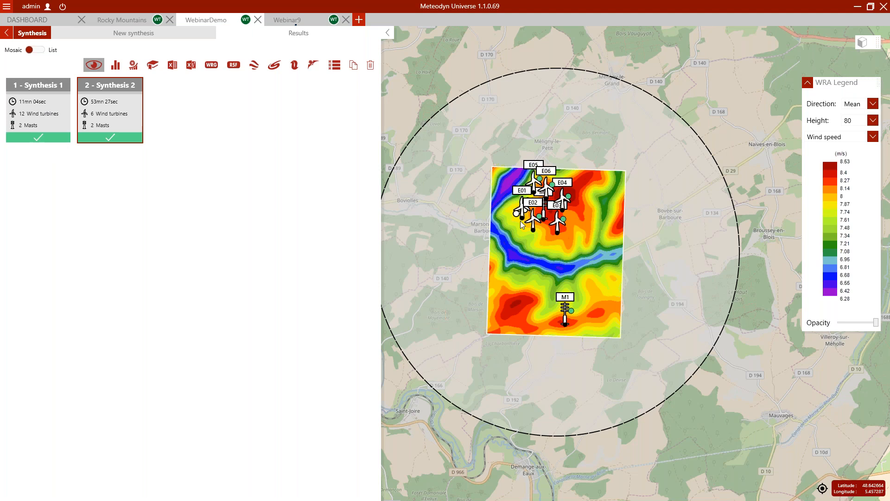
# Leave the synthesis results and open a new optimization for the WebinarDemo project.
pyautogui.click(6, 33)
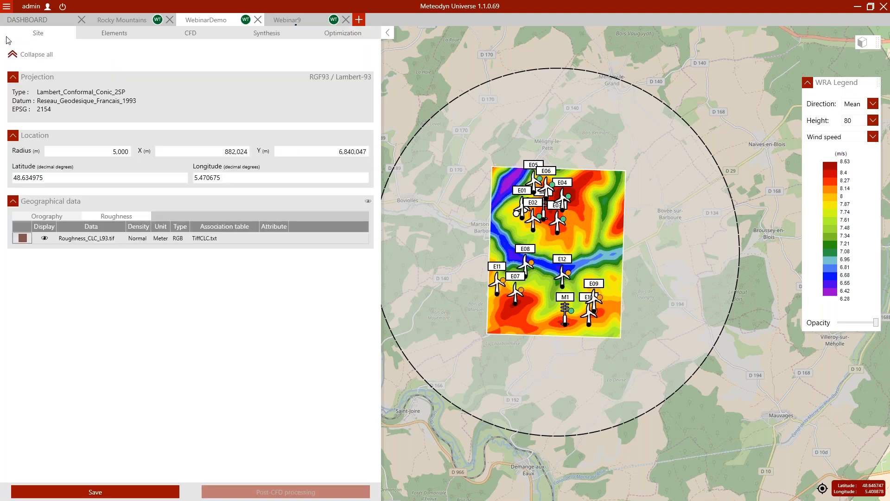
pyautogui.click(347, 33)
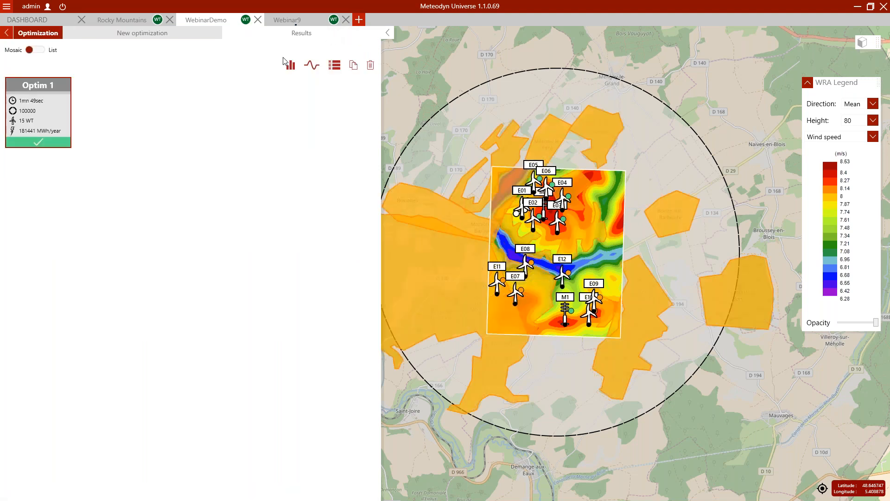
pyautogui.click(148, 39)
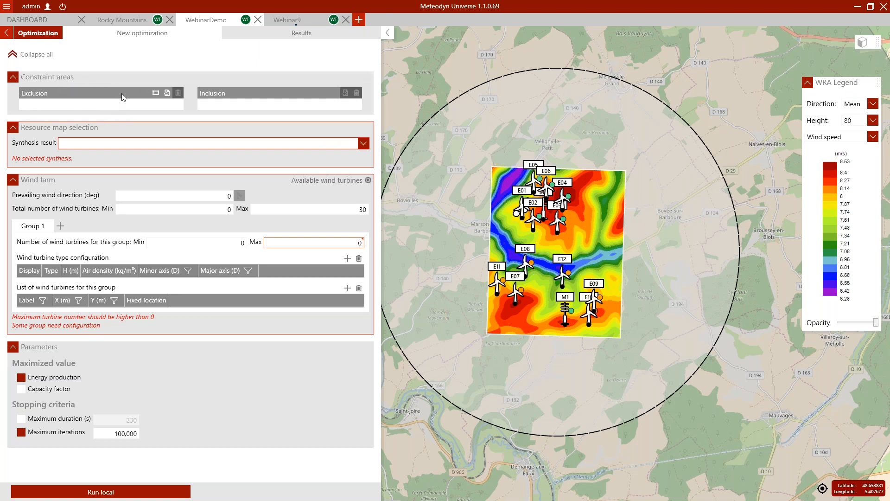
# Import City.shp as an exclusion area for the optimization.
pyautogui.click(166, 93)
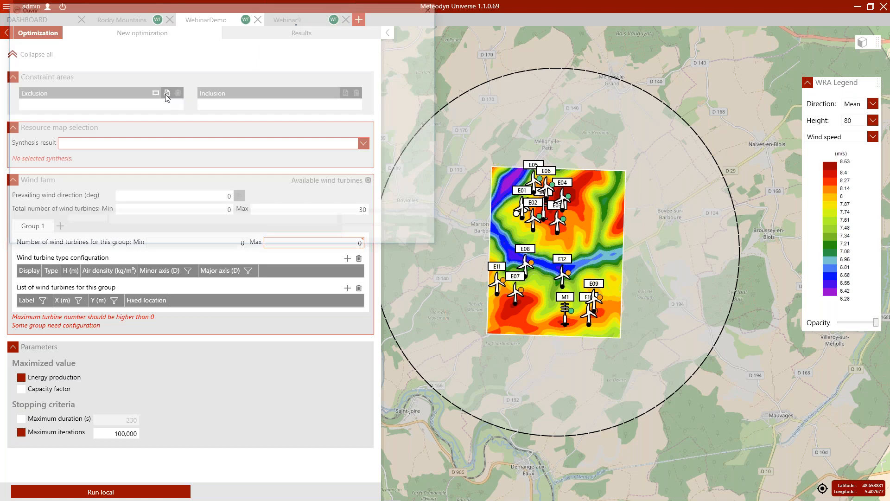
pyautogui.moveTo(192, 1); pyautogui.dragTo(225, 136)
pyautogui.doubleClick(210, 204)
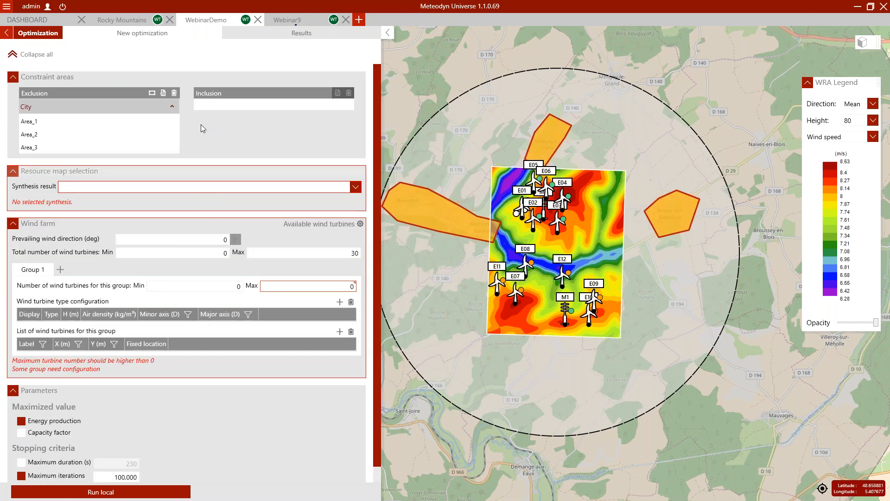
# Import Forest.shp as an additional exclusion area and inspect the constraint areas on the map.
pyautogui.click(162, 93)
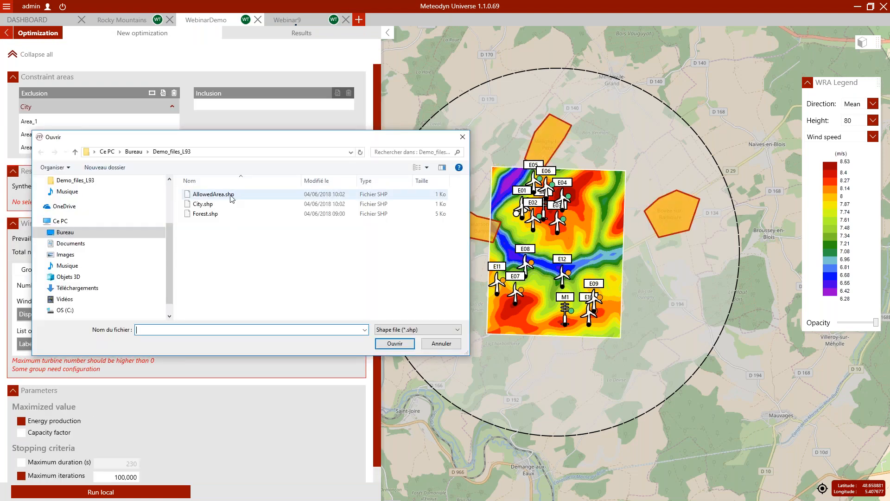
pyautogui.click(218, 214)
pyautogui.doubleClick(218, 214)
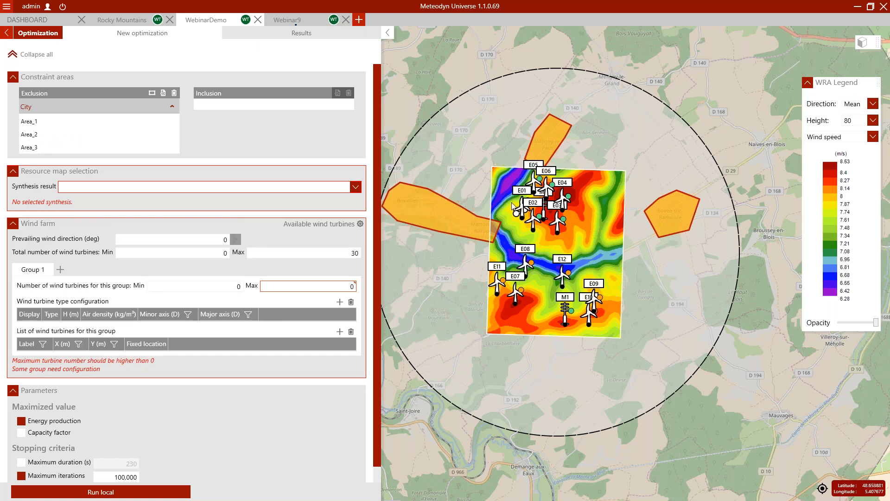
pyautogui.scroll(2, 575, 228)
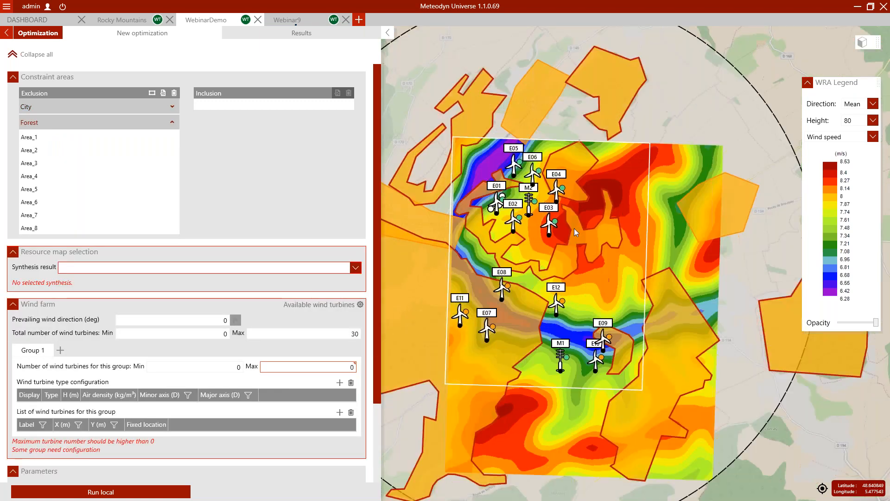
pyautogui.scroll(1, 574, 228)
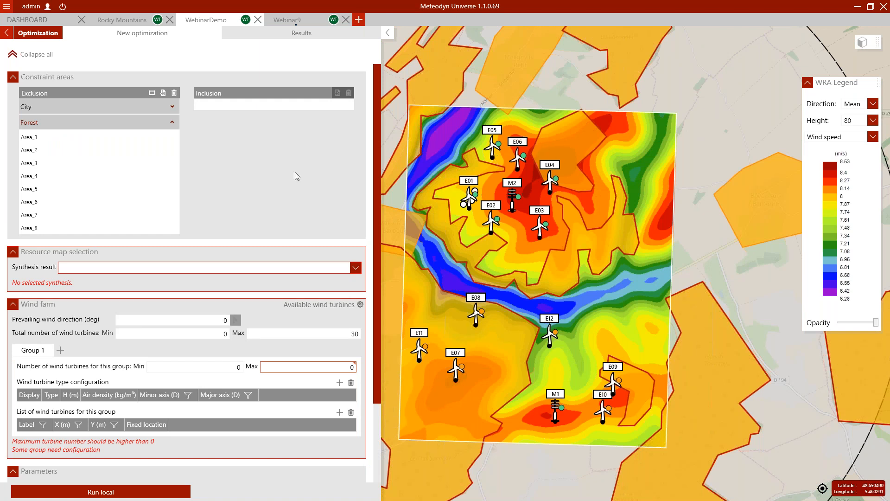
# Select Synthesis 1 as the optimization's resource map and review the wind farm and stopping criteria settings.
pyautogui.click(214, 269)
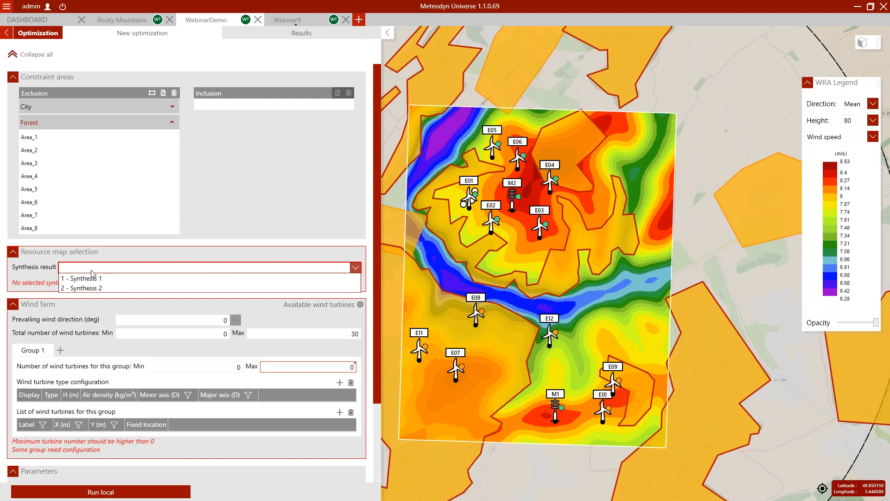
pyautogui.click(100, 279)
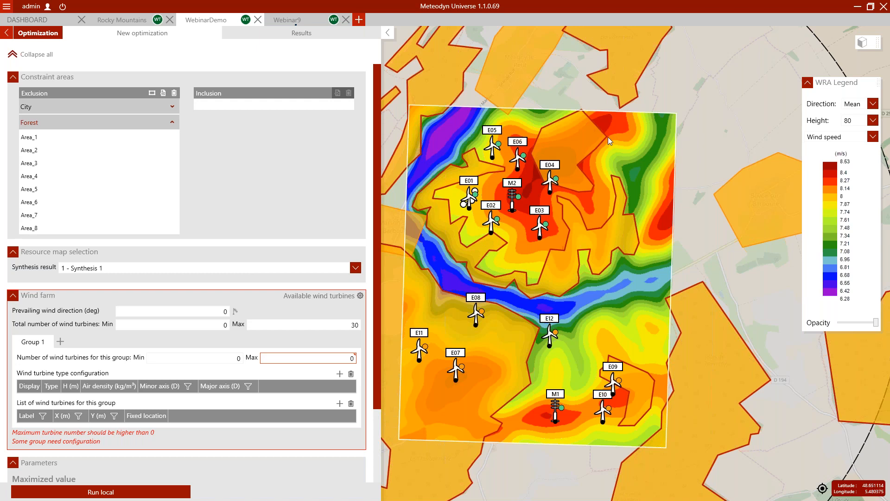
pyautogui.scroll(-1, 251, 176)
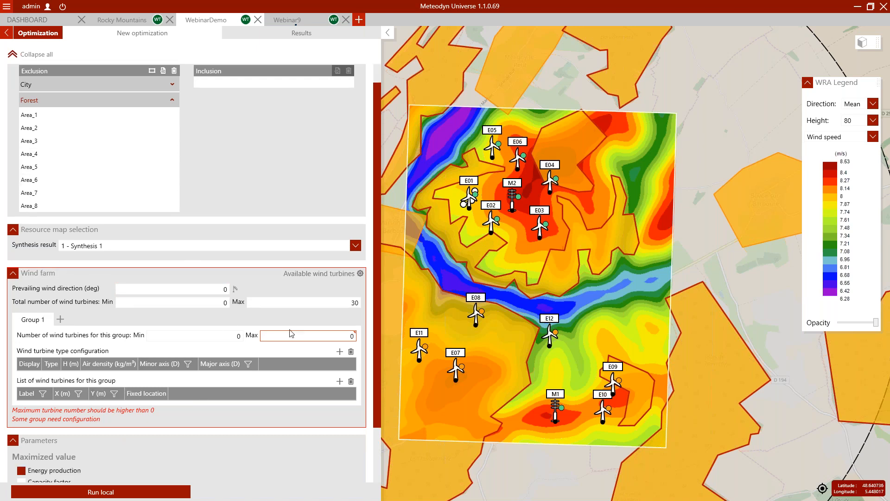
pyautogui.scroll(-3, 378, 295)
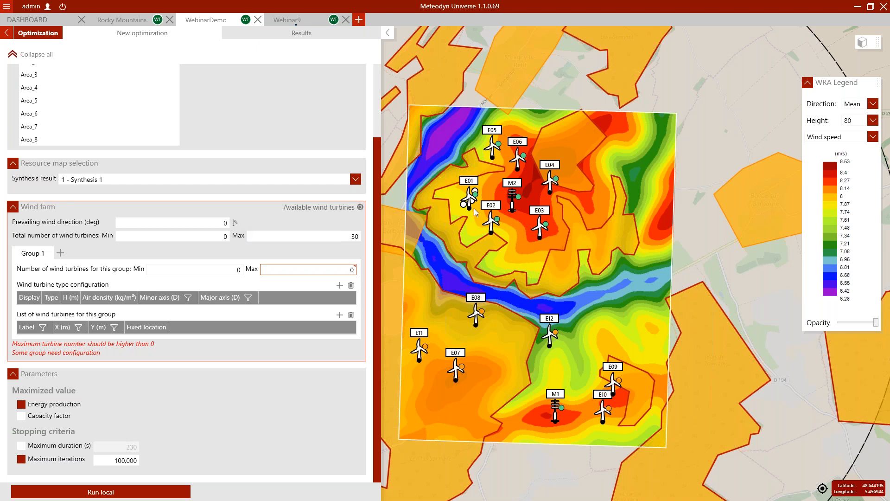
# Set the wind farm's prevailing wind direction to 315 degrees and its minimum total number of wind turbines to 30.
pyautogui.click(235, 223)
pyautogui.click(176, 236)
pyautogui.click(287, 224)
pyautogui.click(164, 237)
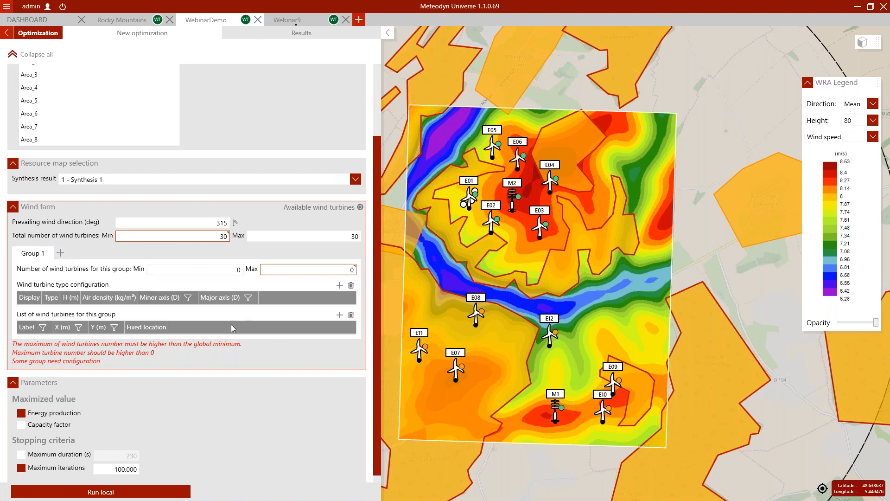
# Set Group 1's minimum and maximum to 10 turbines and assign it the Enercon E138 turbine type.
pyautogui.click(307, 269)
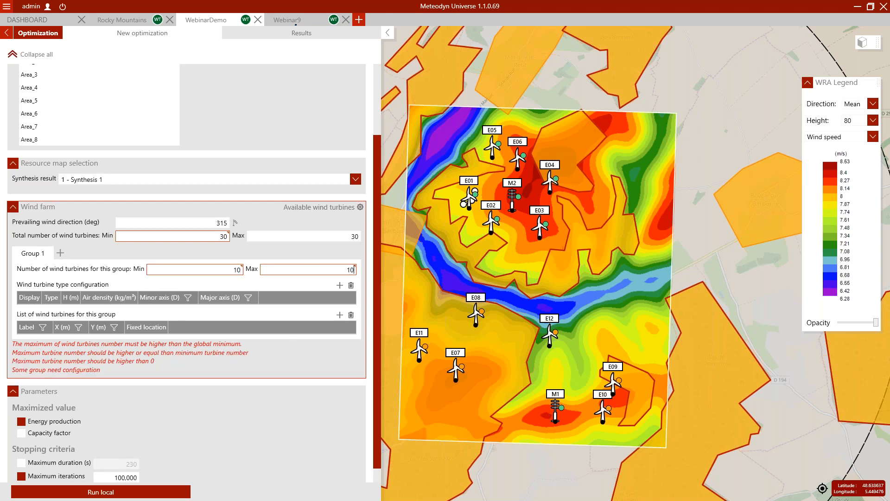
pyautogui.click(338, 282)
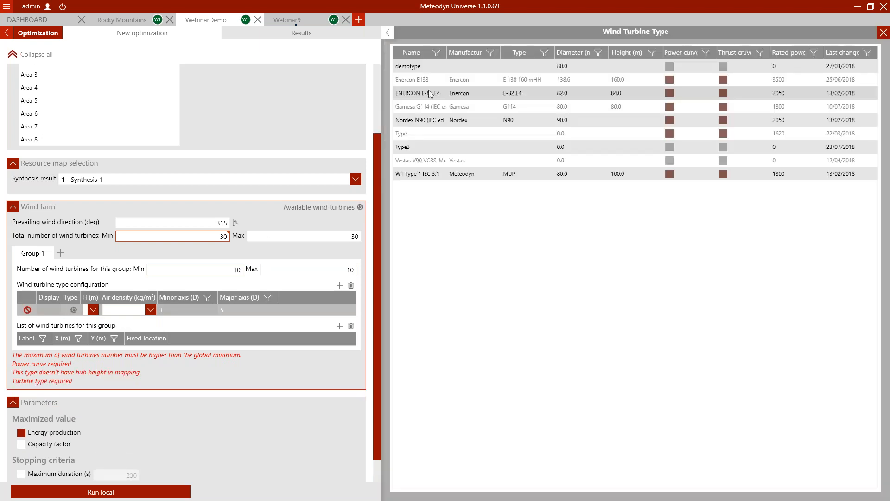
pyautogui.click(428, 80)
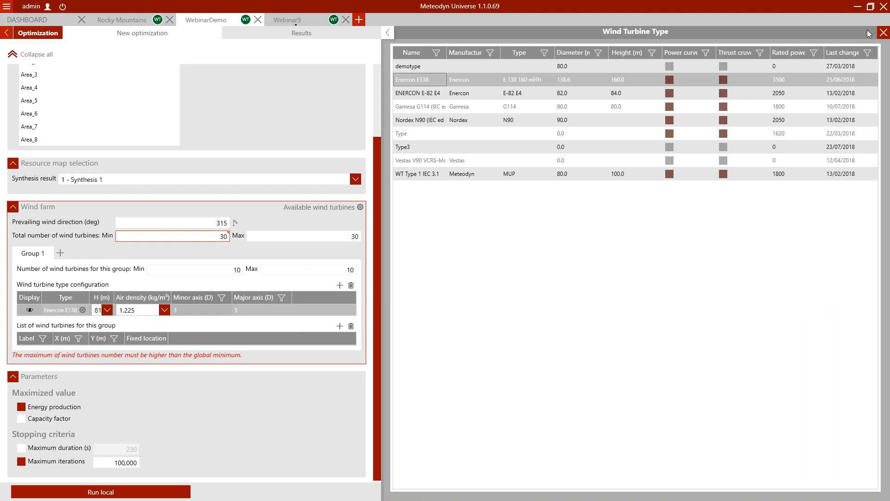
pyautogui.click(883, 32)
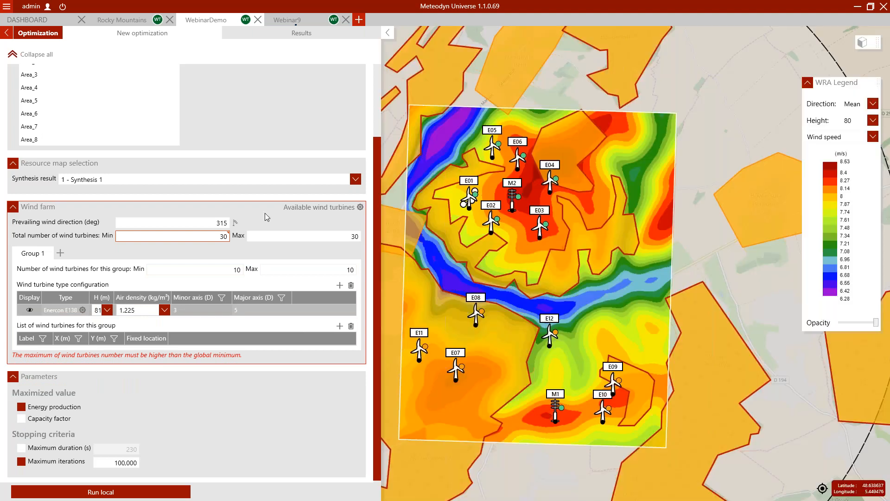
# Add a second turbine group with a minimum and maximum of 20 turbines.
pyautogui.click(60, 253)
pyautogui.click(199, 274)
pyautogui.write('20')
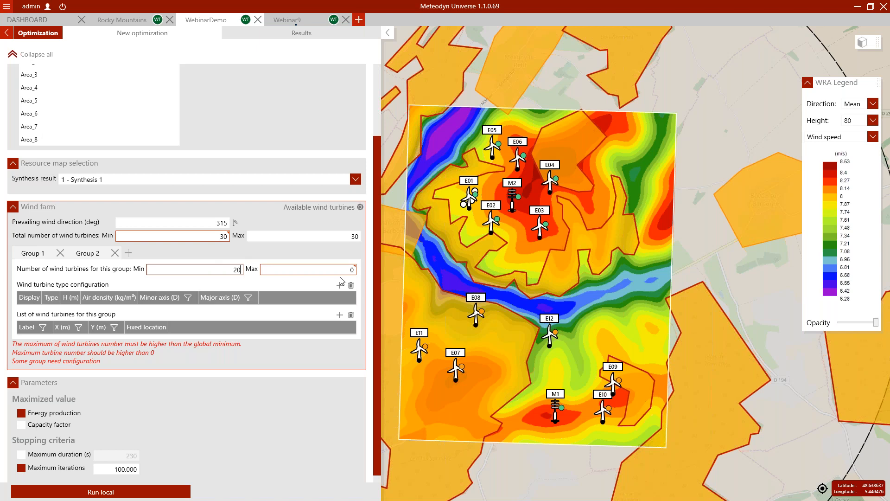
pyautogui.click(349, 269)
pyautogui.write('2')
# Assign the Enercon E138 turbine type to Group 2 and return to Group 1's configuration.
pyautogui.click(340, 286)
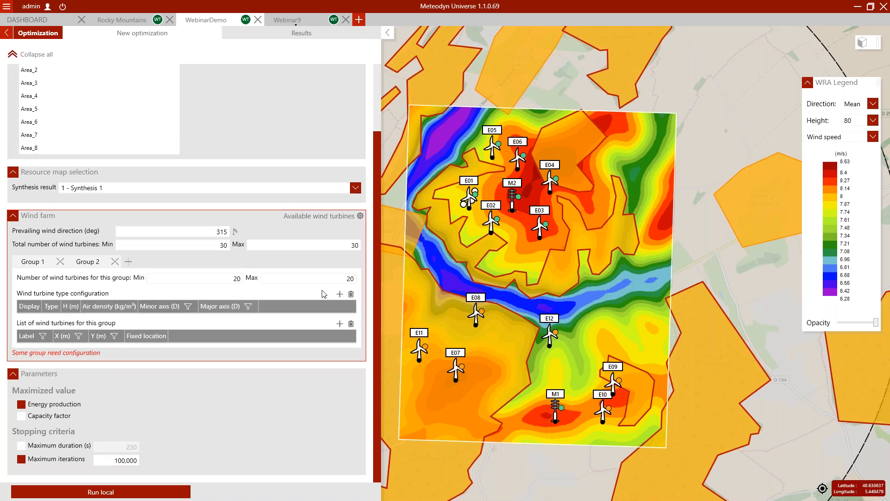
pyautogui.click(339, 294)
pyautogui.click(73, 319)
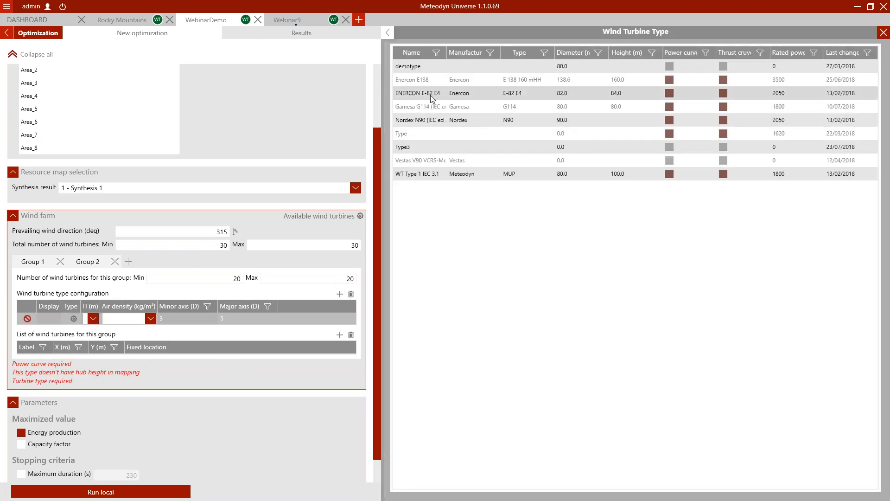
pyautogui.click(430, 95)
pyautogui.click(427, 84)
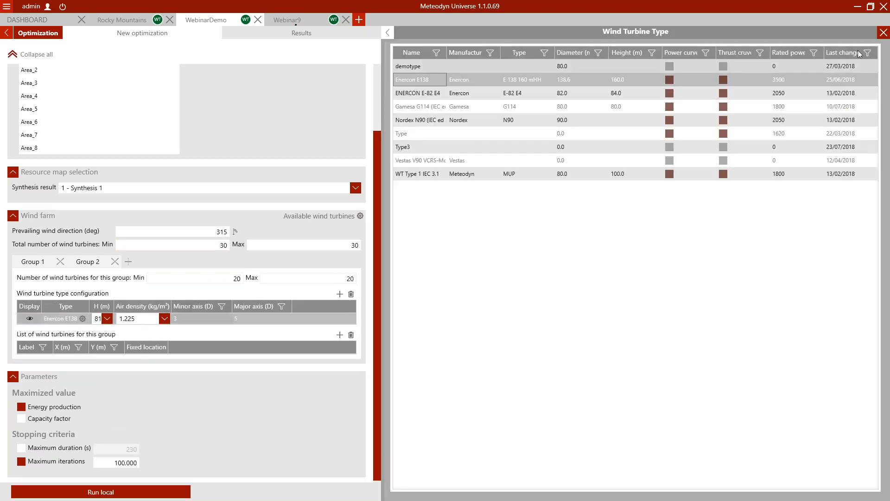
pyautogui.click(883, 33)
pyautogui.click(41, 263)
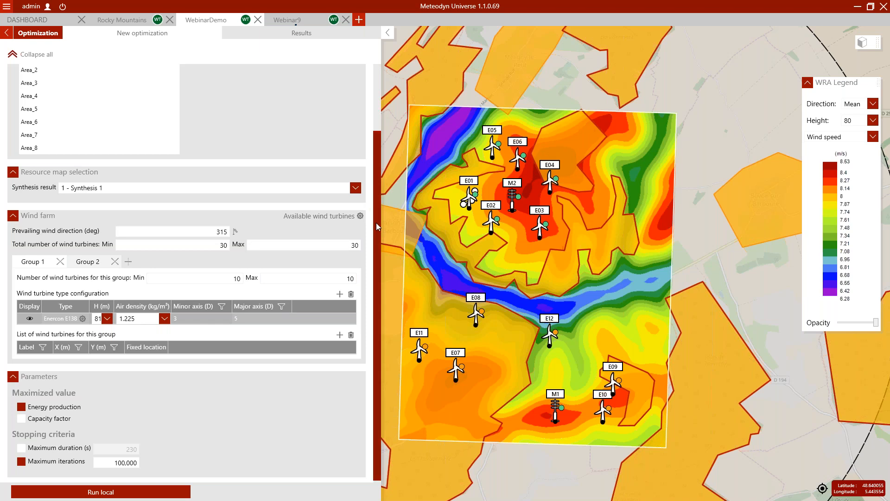
pyautogui.scroll(-1, 373, 225)
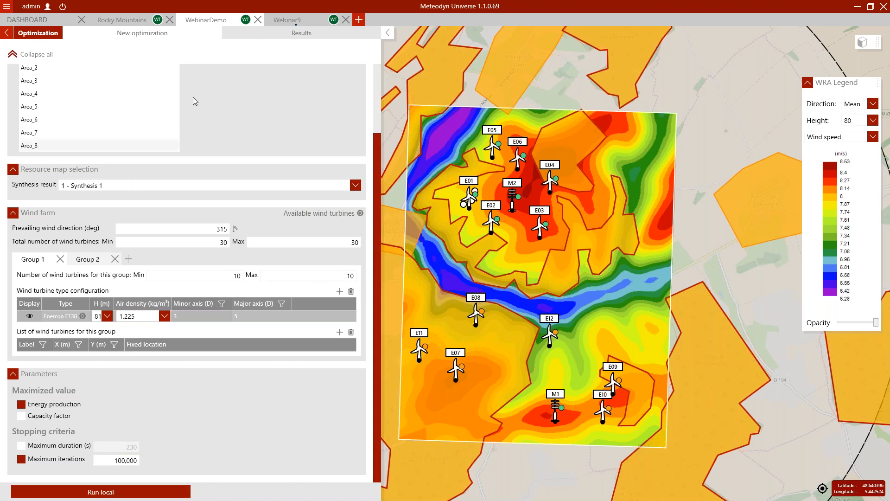
# Select Optim 1 in the optimization results and examine its energy production convergence chart.
pyautogui.click(252, 35)
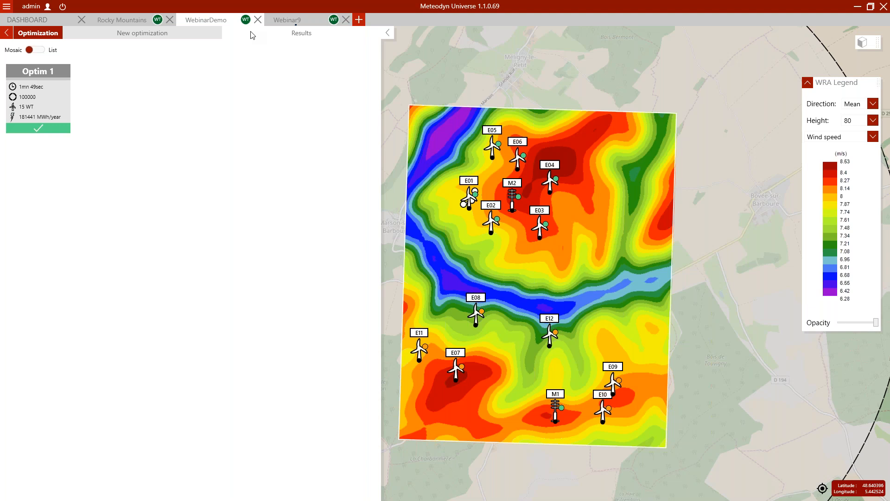
pyautogui.click(36, 112)
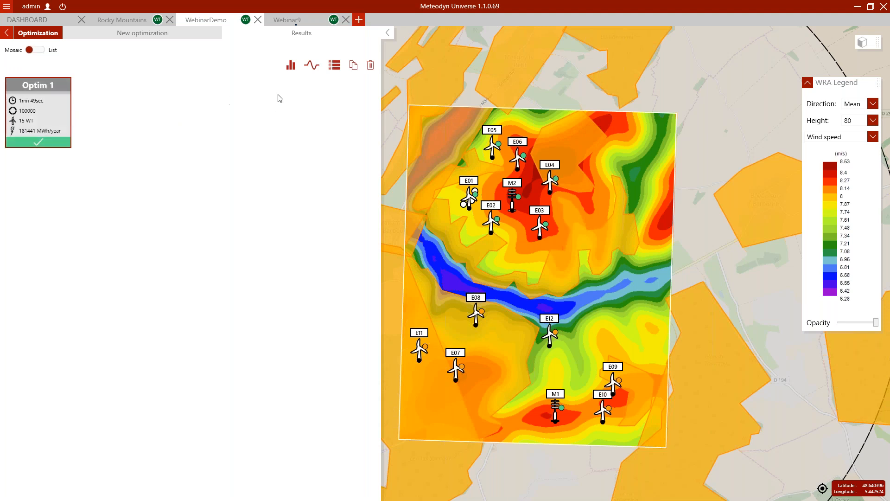
pyautogui.click(308, 65)
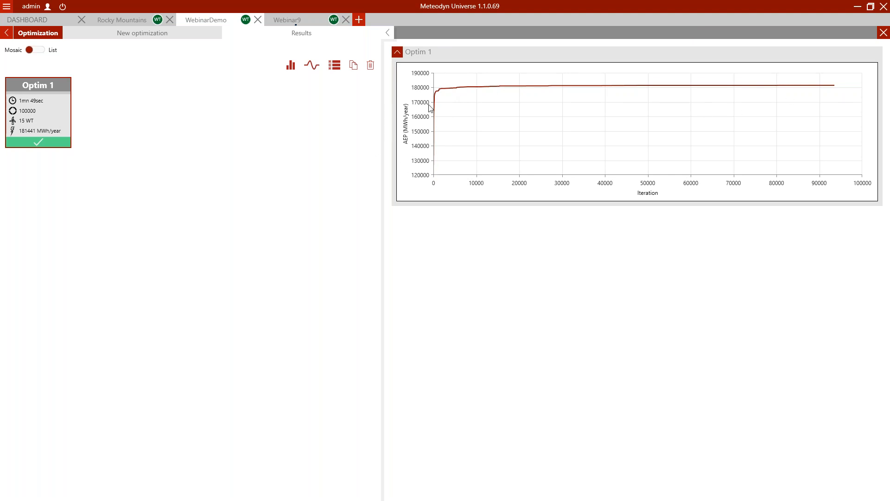
pyautogui.click(883, 33)
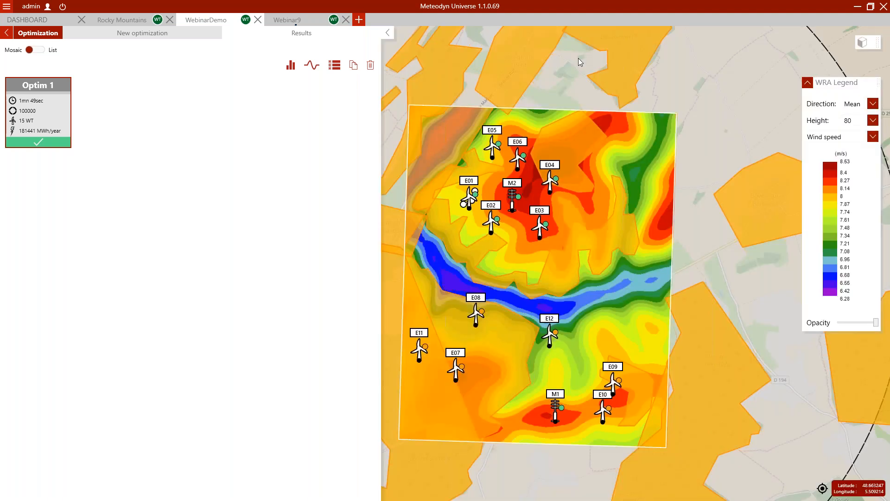
# Review Optim 1's optimized layout table and its layout export option without saving a file.
pyautogui.click(290, 65)
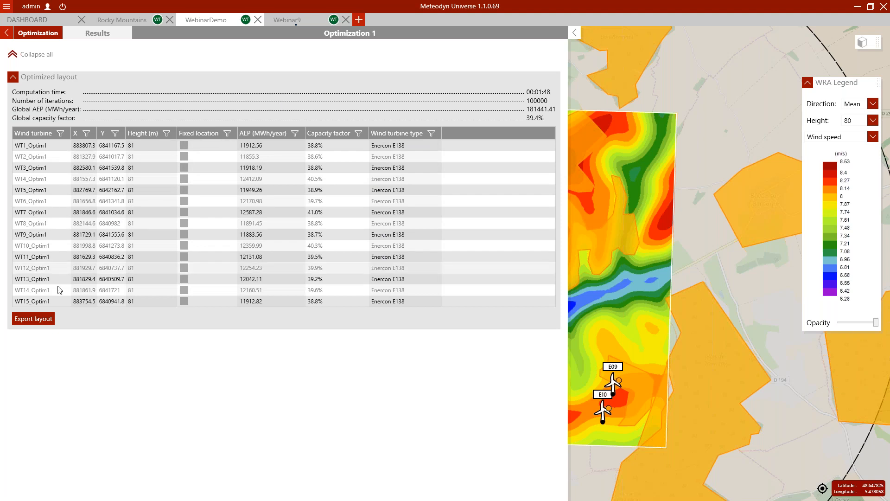
pyautogui.click(42, 320)
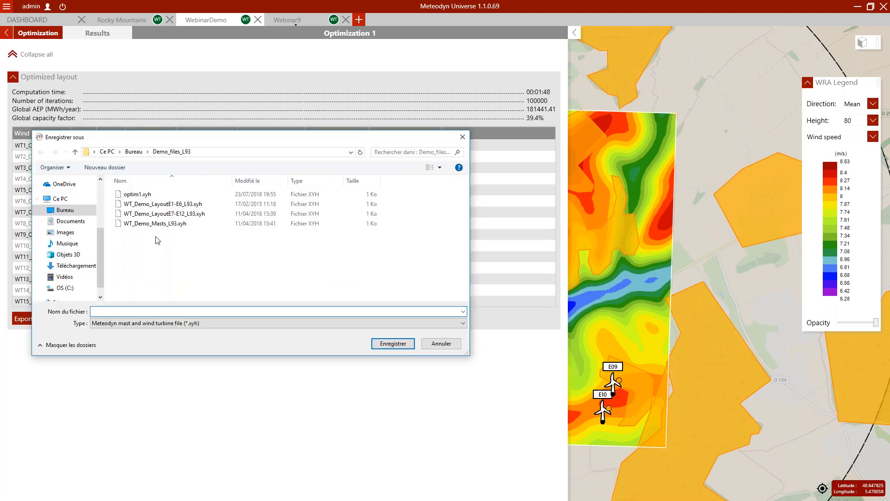
pyautogui.click(441, 344)
# Return to the WebinarDemo project elements, widen the map area and import optim1.xyh into the wind turbines.
pyautogui.click(6, 32)
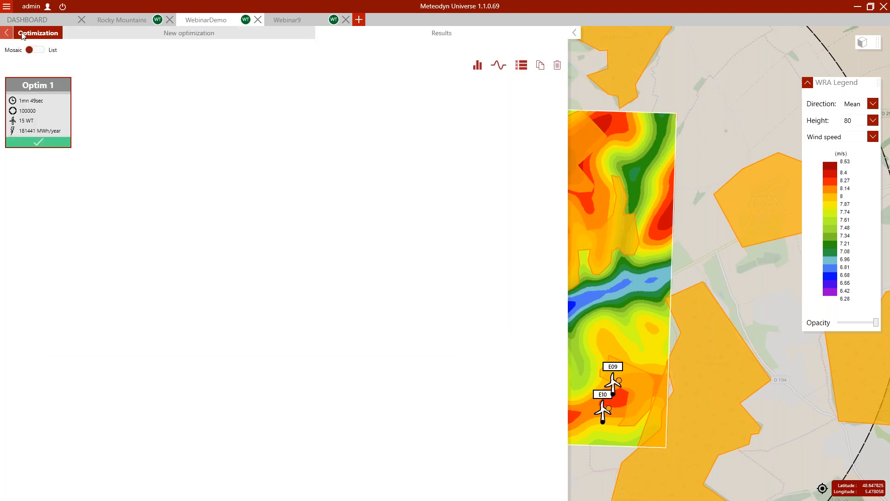
pyautogui.click(7, 32)
pyautogui.click(184, 36)
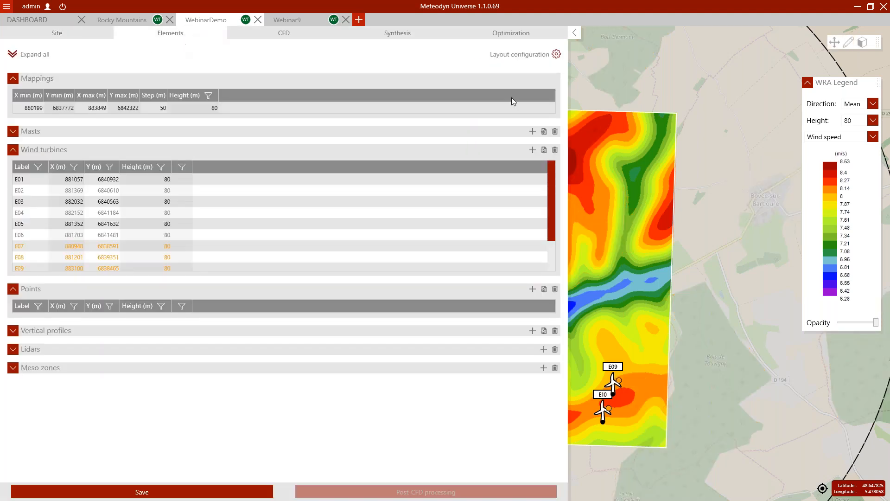
pyautogui.moveTo(568, 110); pyautogui.dragTo(348, 135)
pyautogui.click(324, 149)
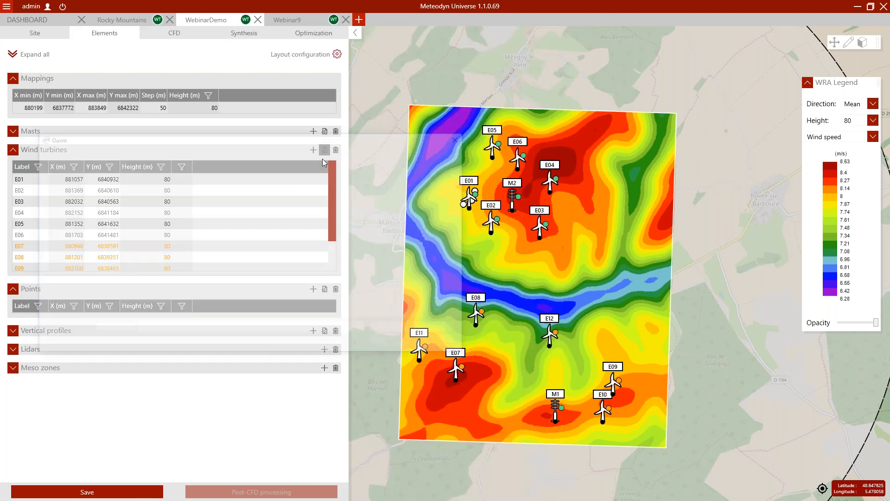
pyautogui.doubleClick(221, 196)
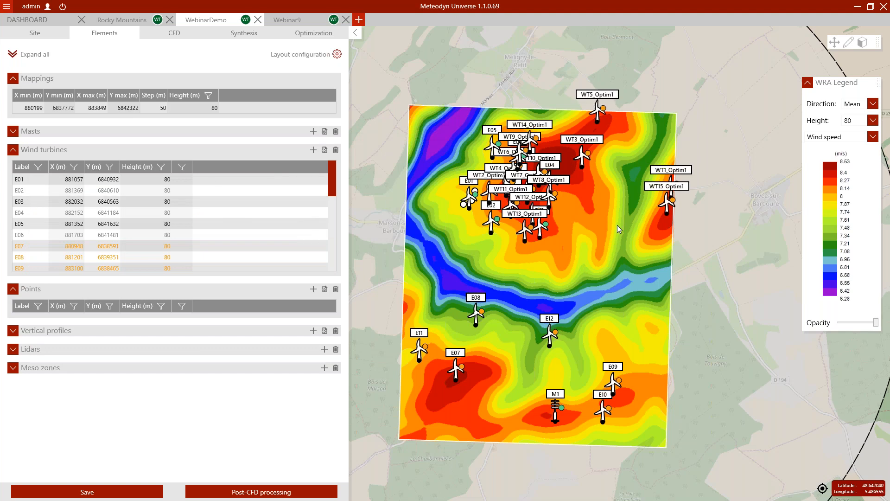
# Examine the optimized turbine positions against Optim 1's exclusion areas and the wind speed map.
pyautogui.scroll(2, 524, 172)
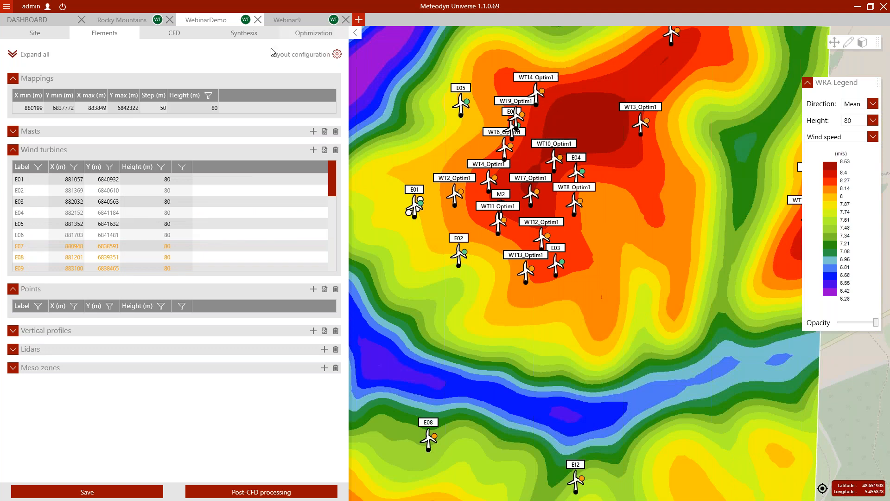
pyautogui.click(281, 35)
pyautogui.moveTo(673, 116); pyautogui.dragTo(651, 160)
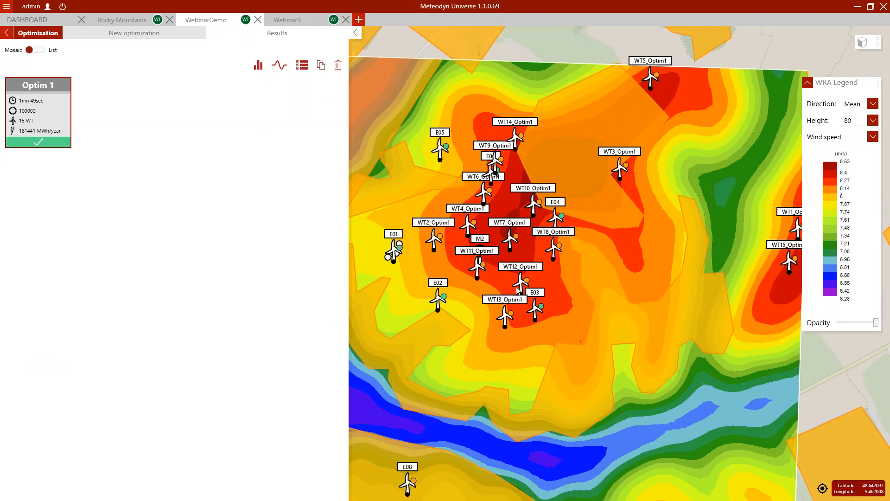
pyautogui.scroll(2, 483, 231)
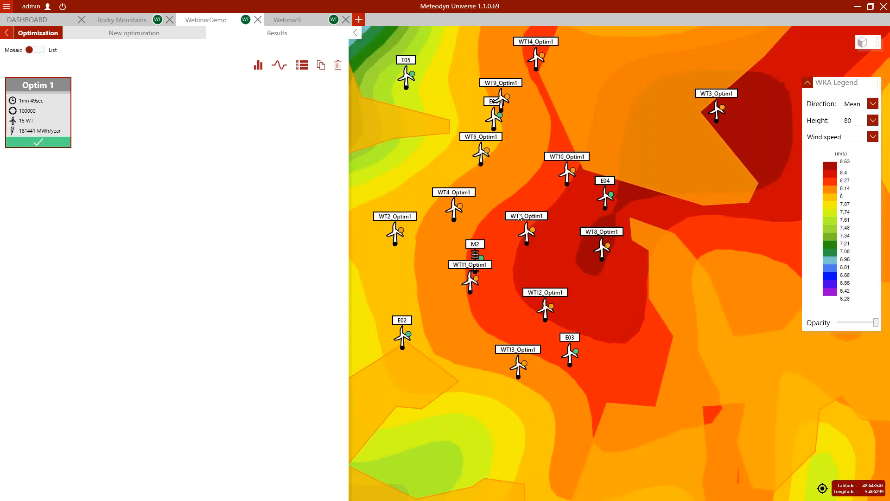
pyautogui.scroll(1, 515, 213)
pyautogui.moveTo(412, 231); pyautogui.dragTo(450, 218)
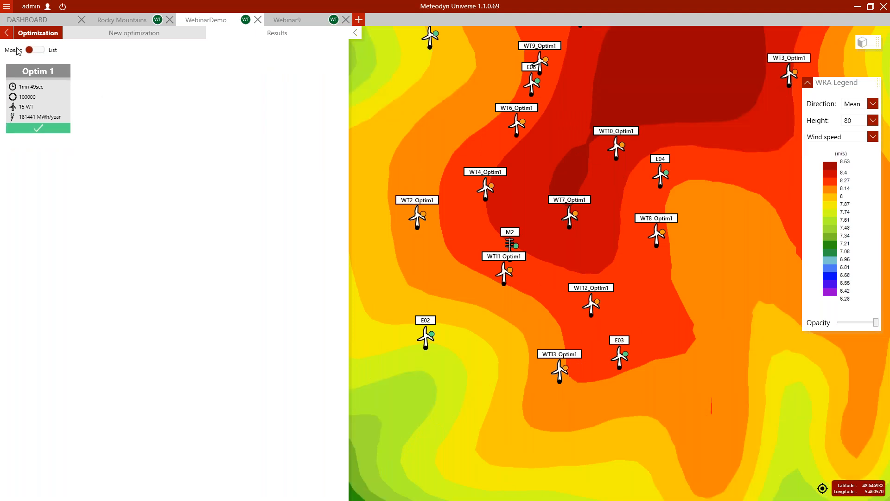
# Return to the project elements and examine the imported turbines across the whole wind speed map.
pyautogui.click(8, 35)
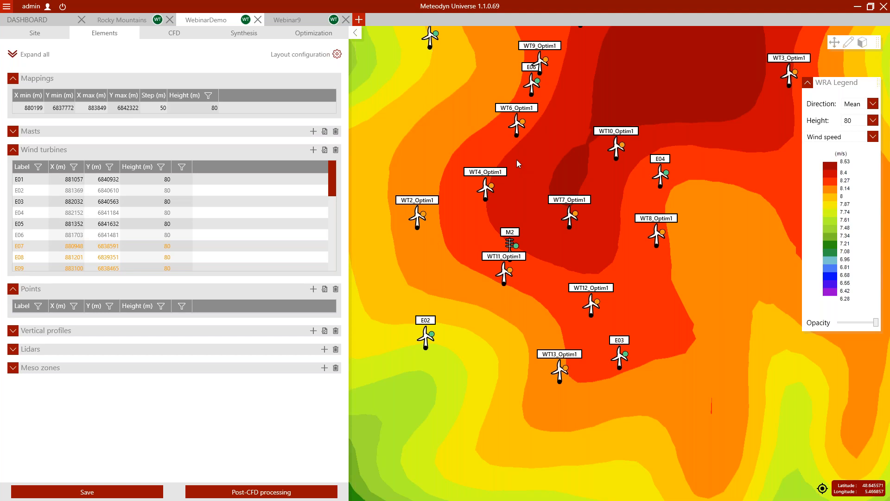
pyautogui.scroll(-1, 516, 159)
pyautogui.scroll(-1, 497, 157)
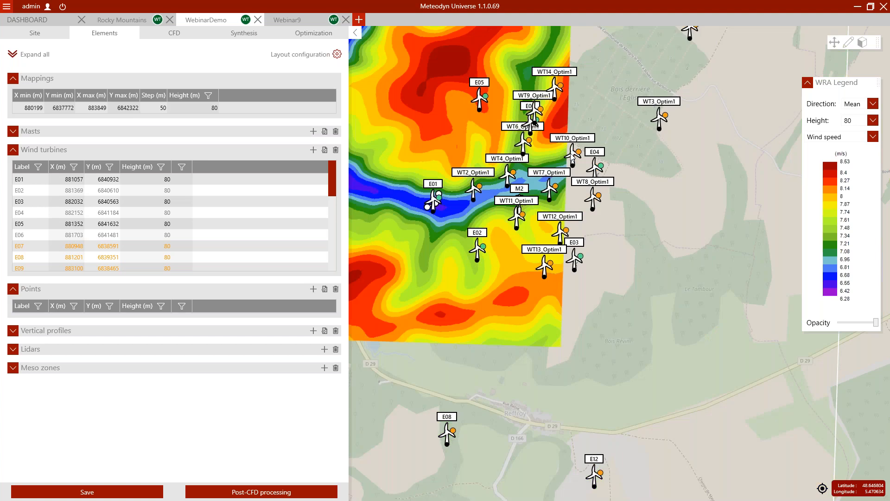
pyautogui.scroll(-4, 572, 158)
pyautogui.scroll(2, 640, 158)
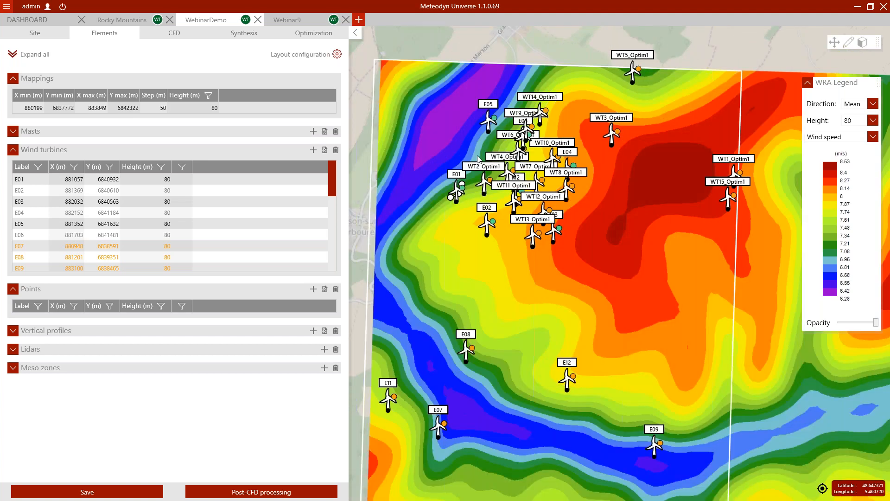
pyautogui.scroll(3, 552, 128)
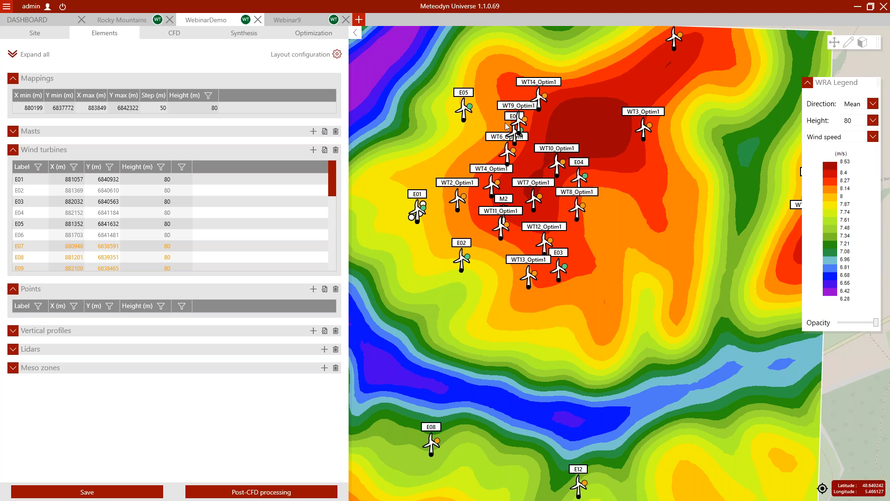
pyautogui.click(870, 7)
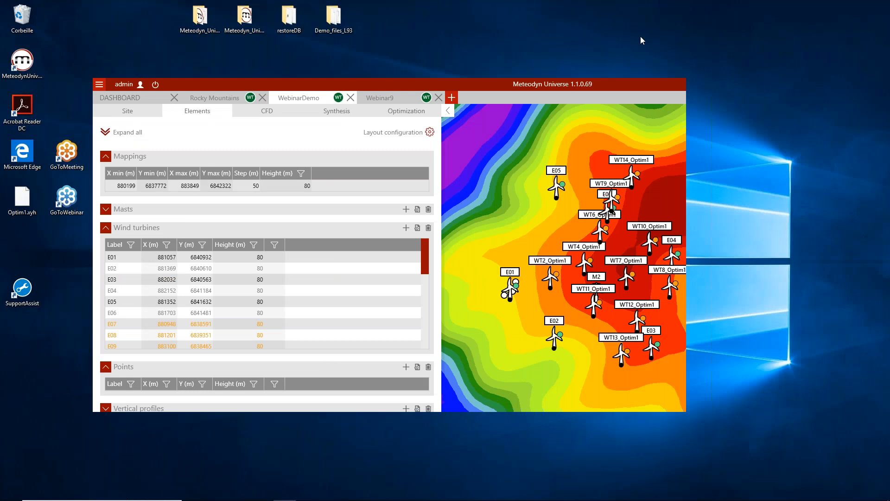
pyautogui.moveTo(534, 88); pyautogui.dragTo(507, 80)
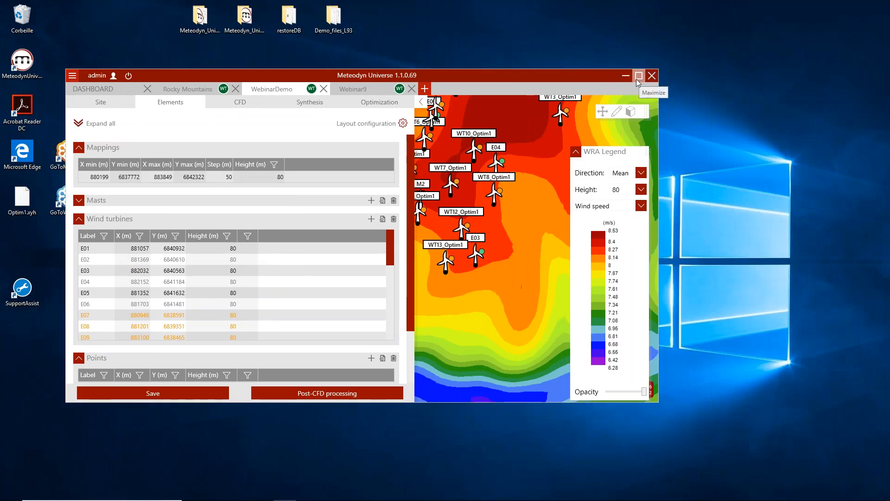
pyautogui.click(636, 80)
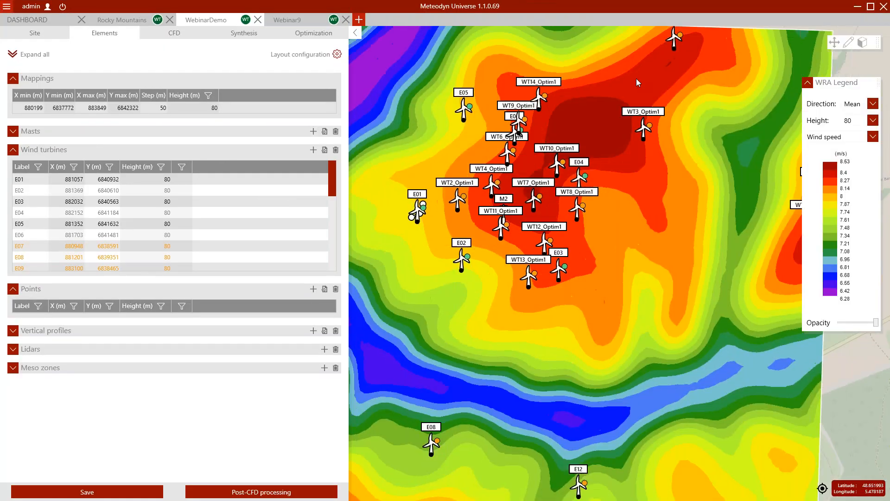